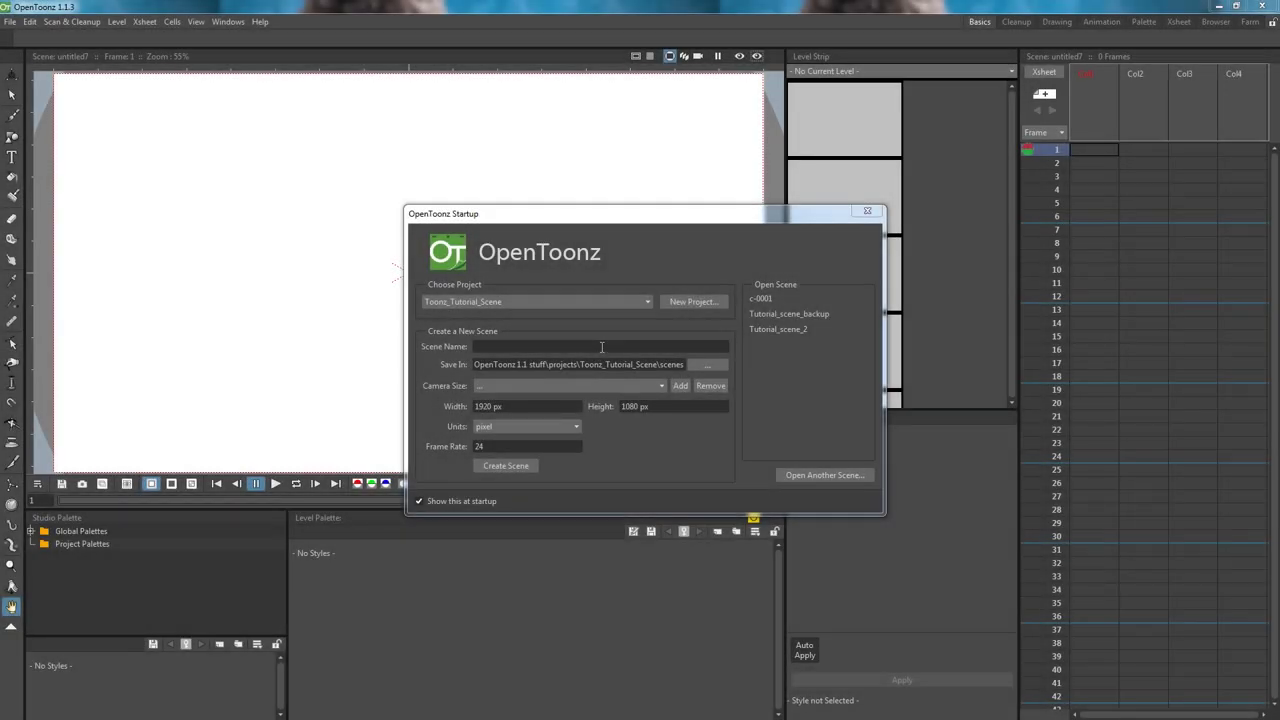
Step: Name the new scene Tutorial_scene and select the 1080 camera height to change it to 818
left_click(601, 347)
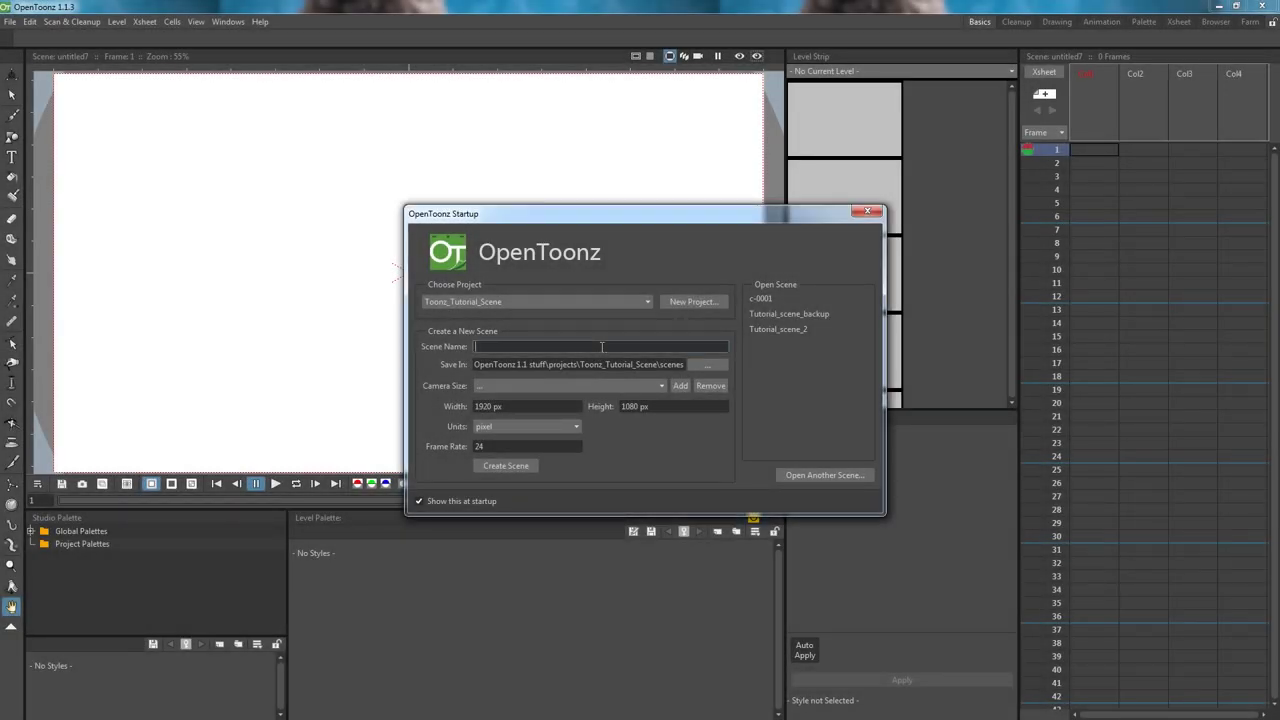
type("Tutorial_scene")
left_click_drag(651, 407, 628, 413)
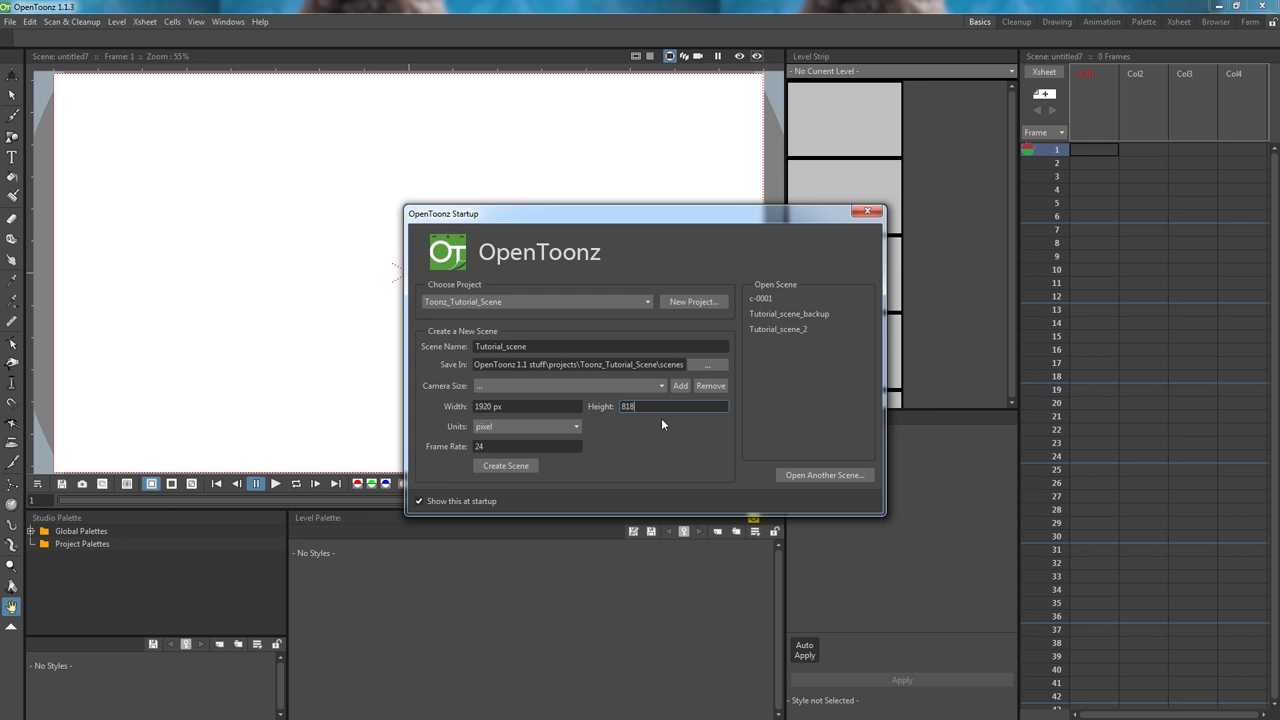
Step: Create the Tutorial_scene scene, then browse the project's drawings folder and select A..tif
left_click(518, 462)
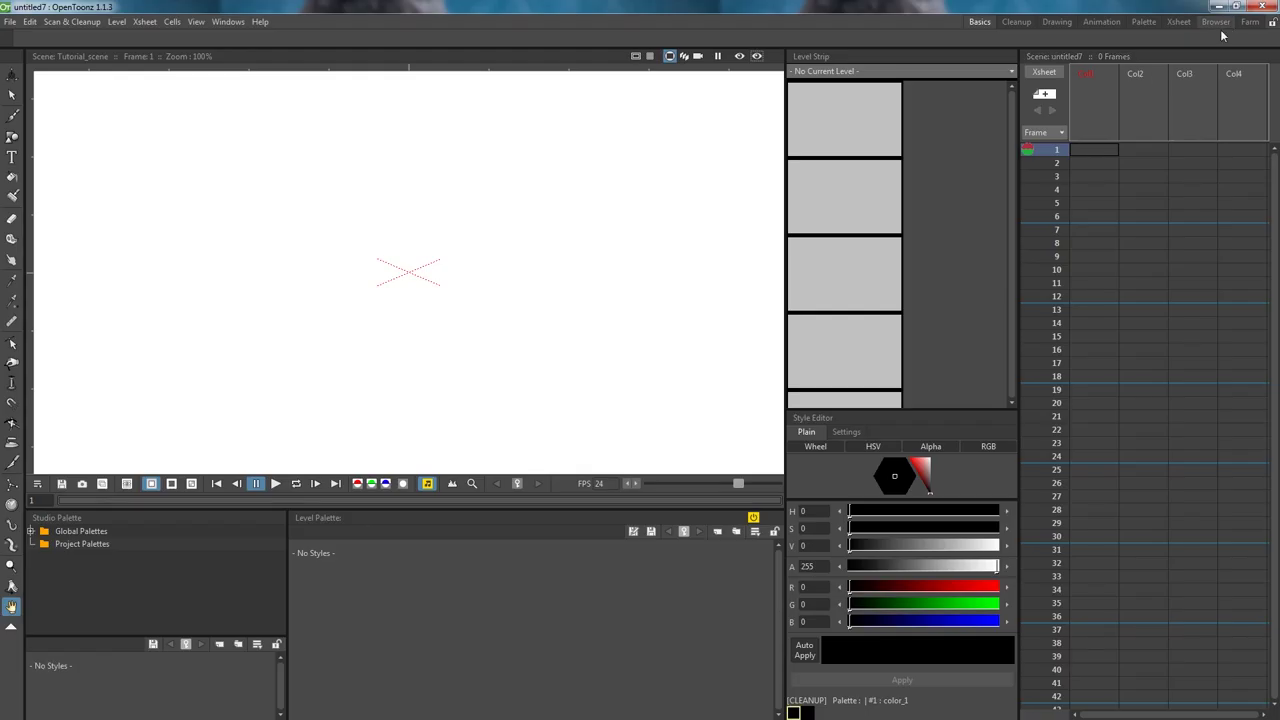
left_click(1216, 22)
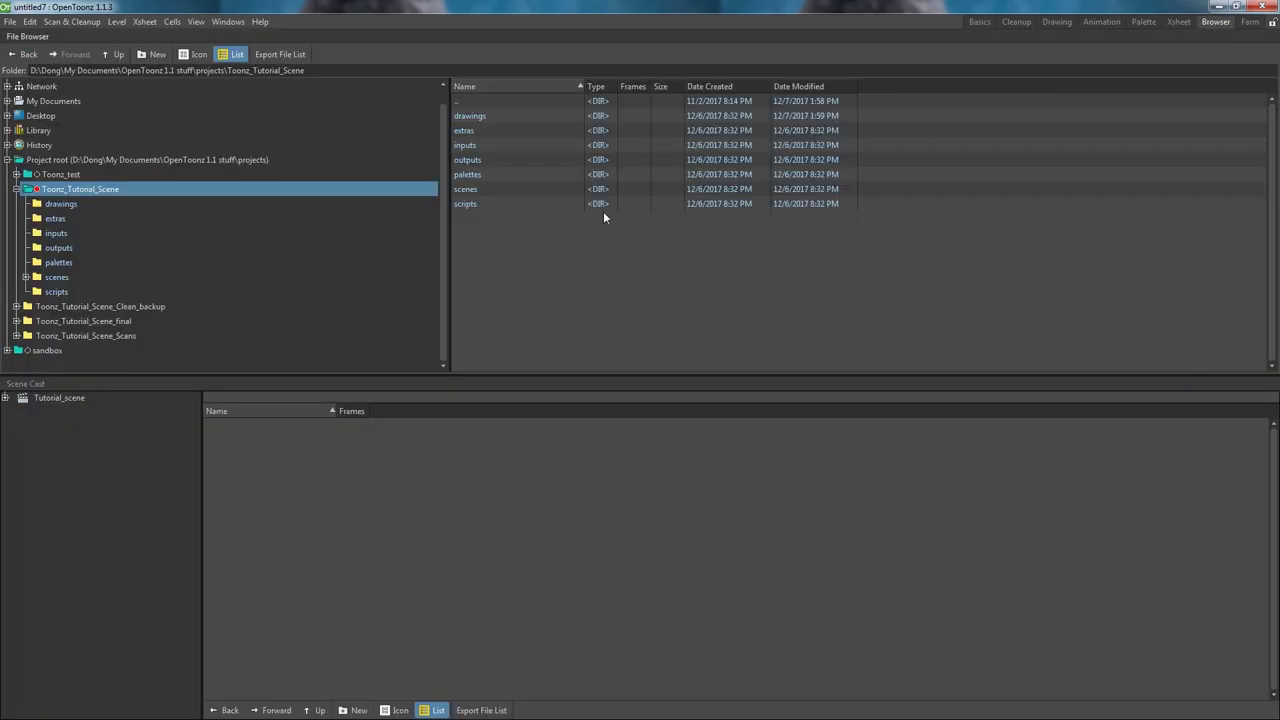
left_click(60, 204)
left_click(468, 116)
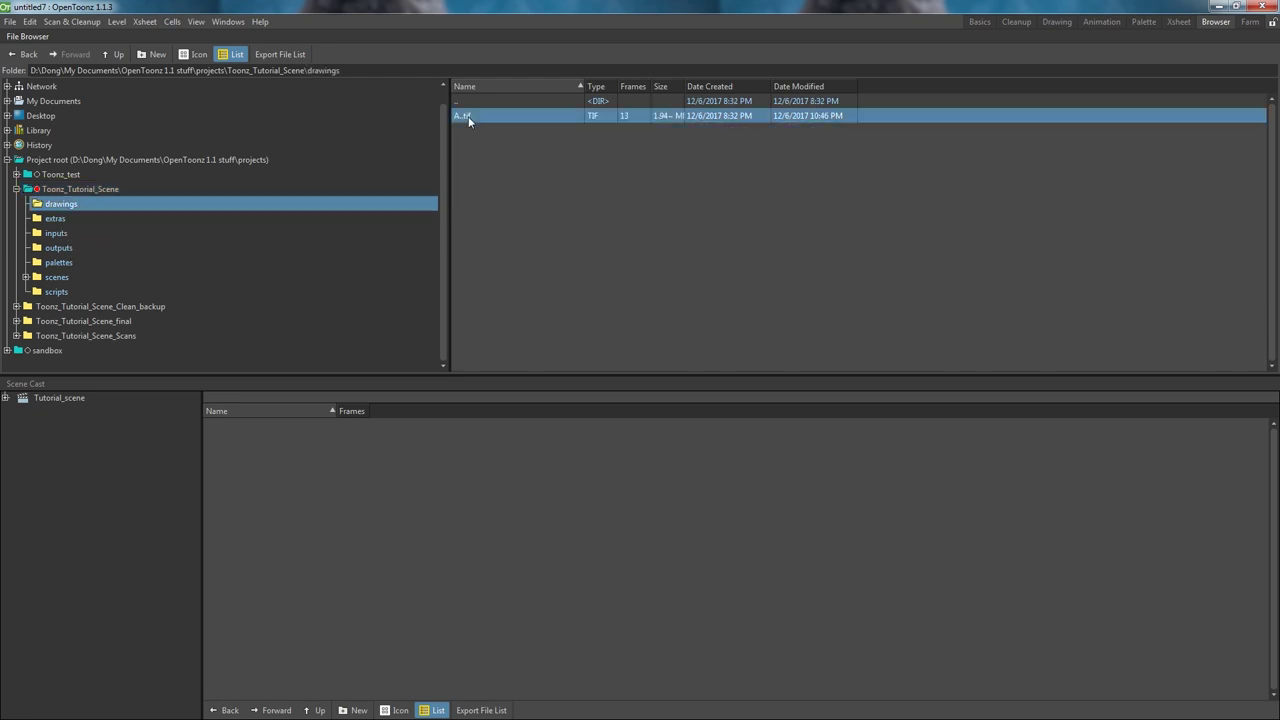
Step: Convert A..tif to tlv format using the Unpainted tlv from non AA source mode
right_click(468, 116)
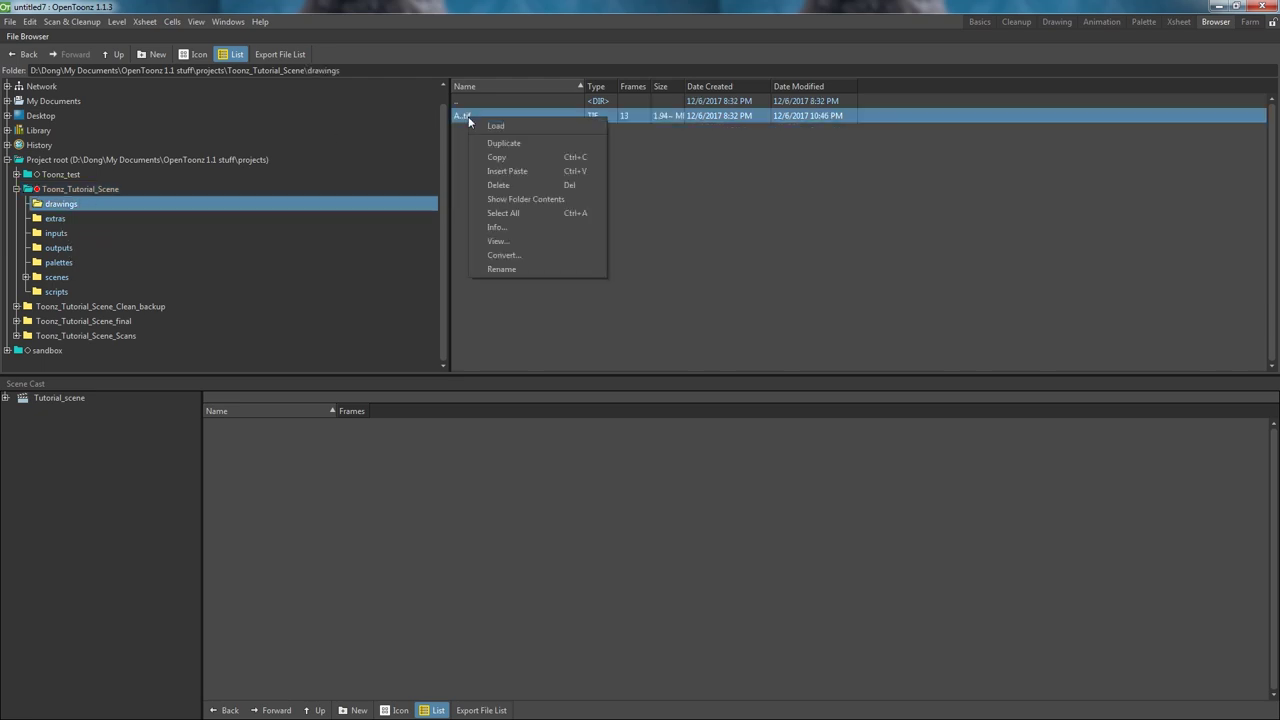
left_click(505, 255)
left_click_drag(367, 268, 800, 171)
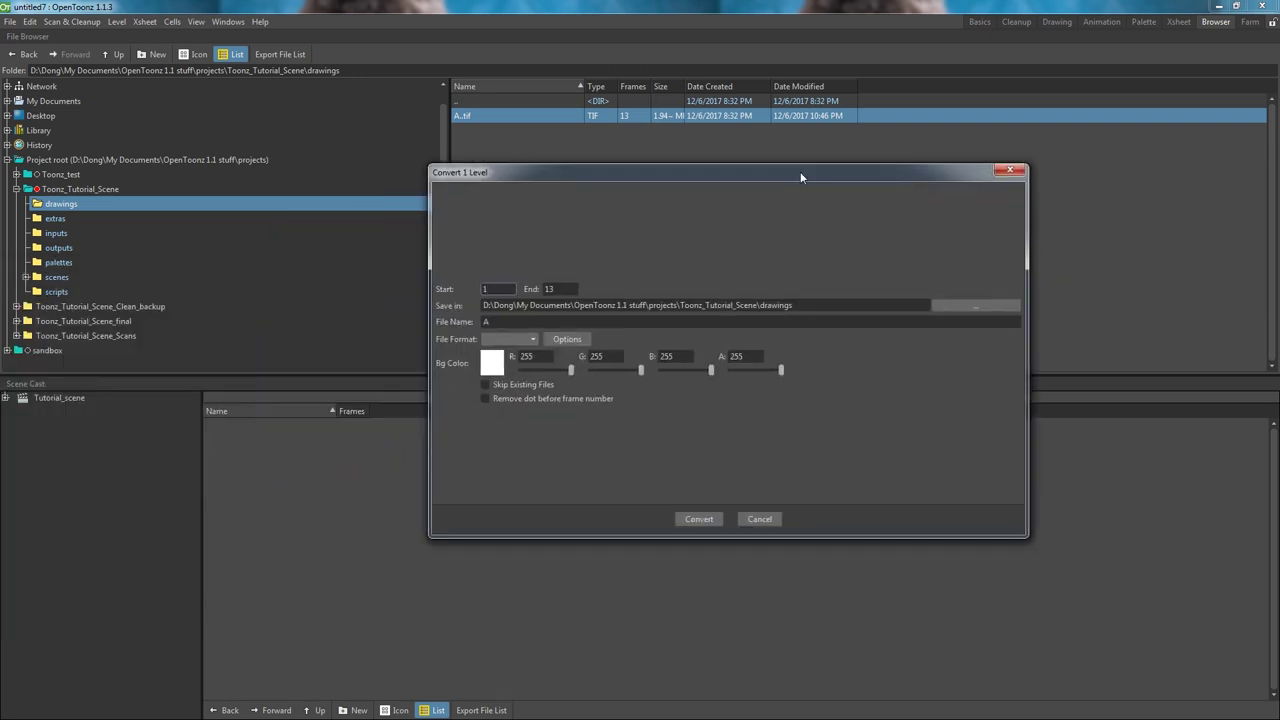
left_click(493, 340)
left_click(493, 477)
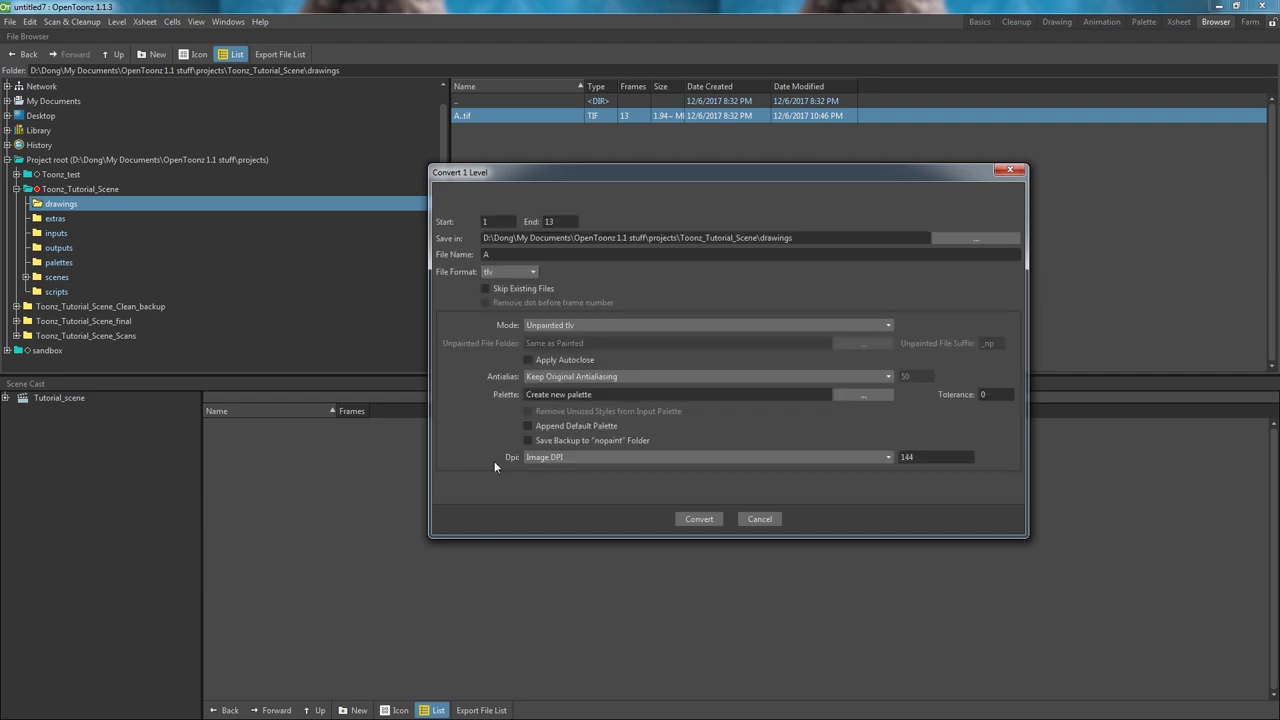
left_click(549, 327)
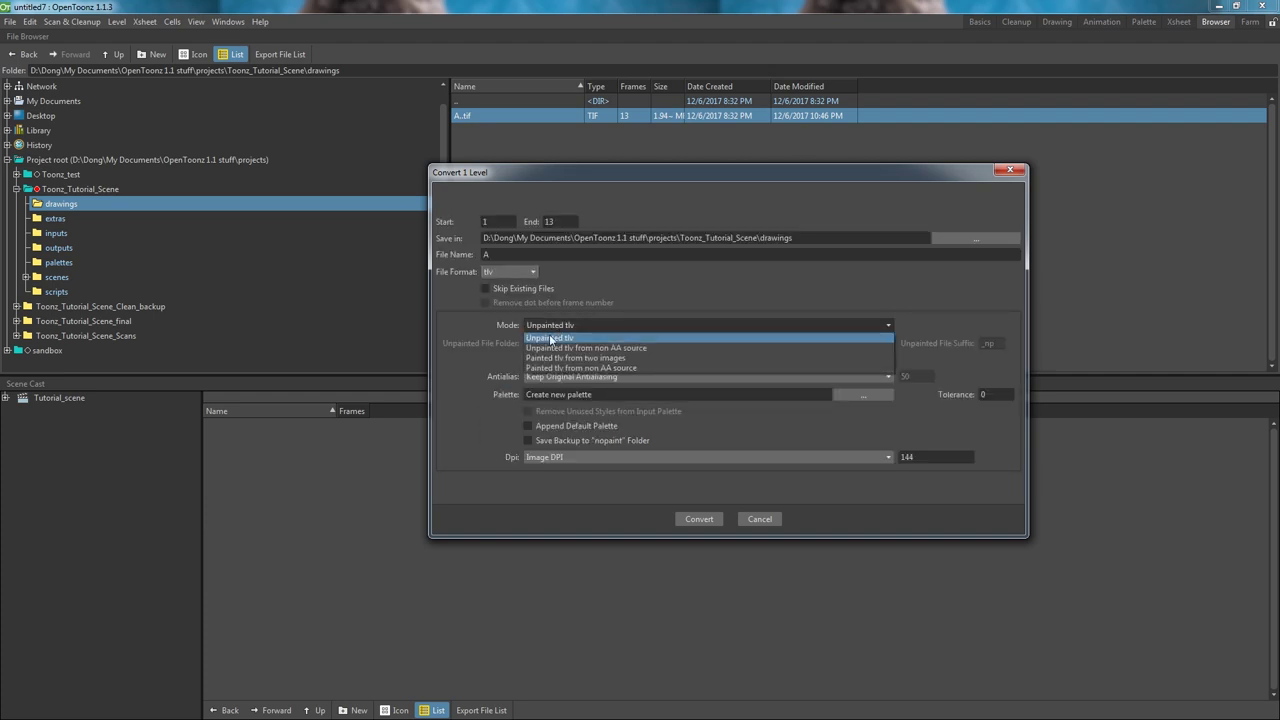
left_click(550, 348)
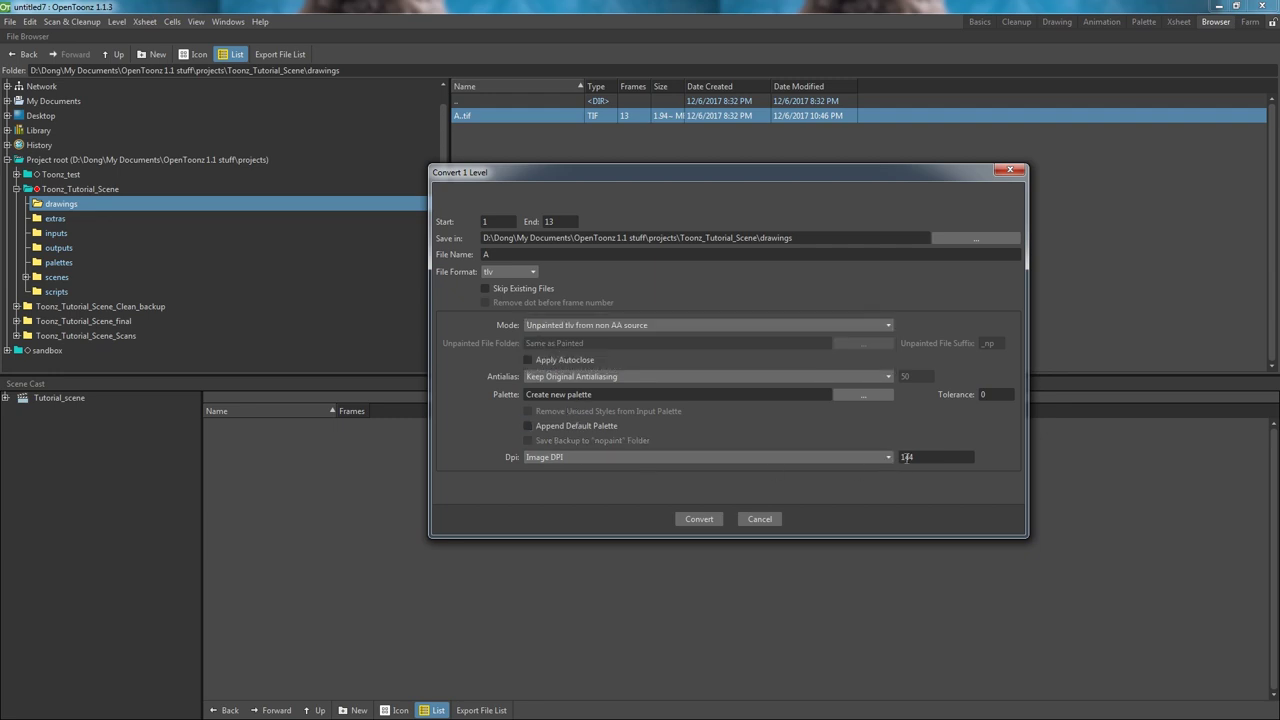
left_click(694, 520)
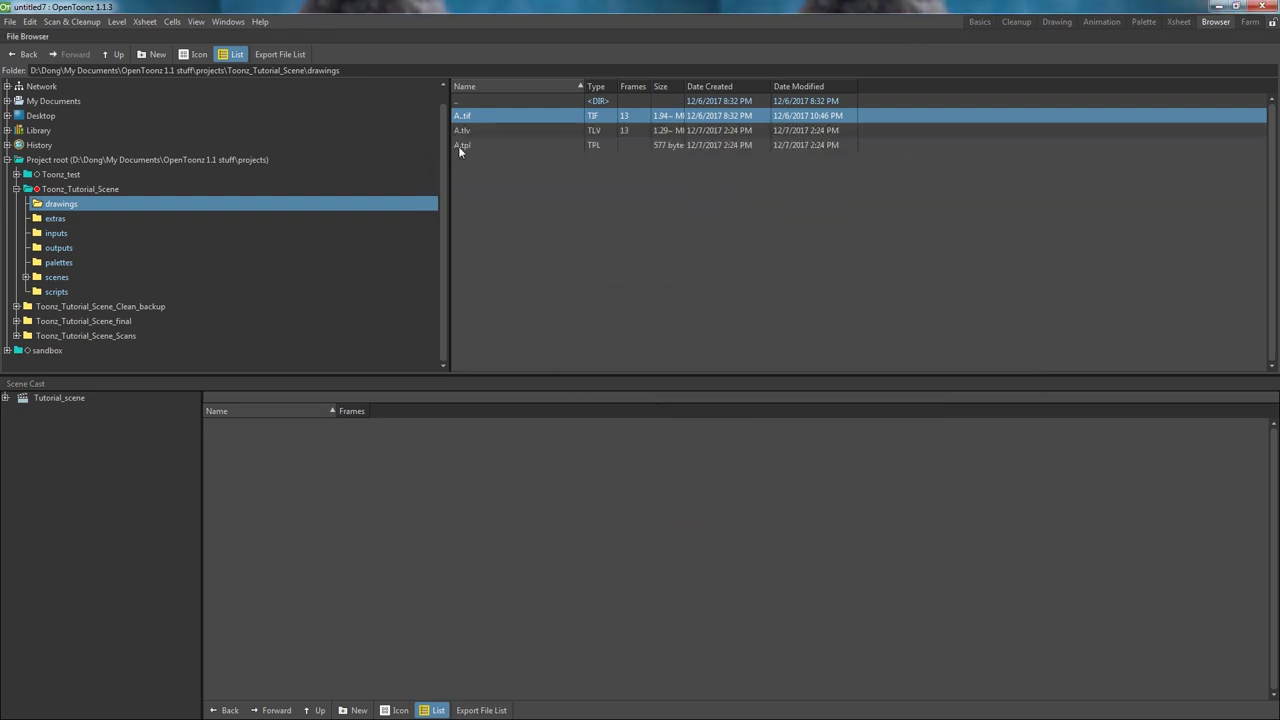
Step: In the Palette room, load A.tlv from a floating File Browser into Xsheet Col1
left_click(460, 147)
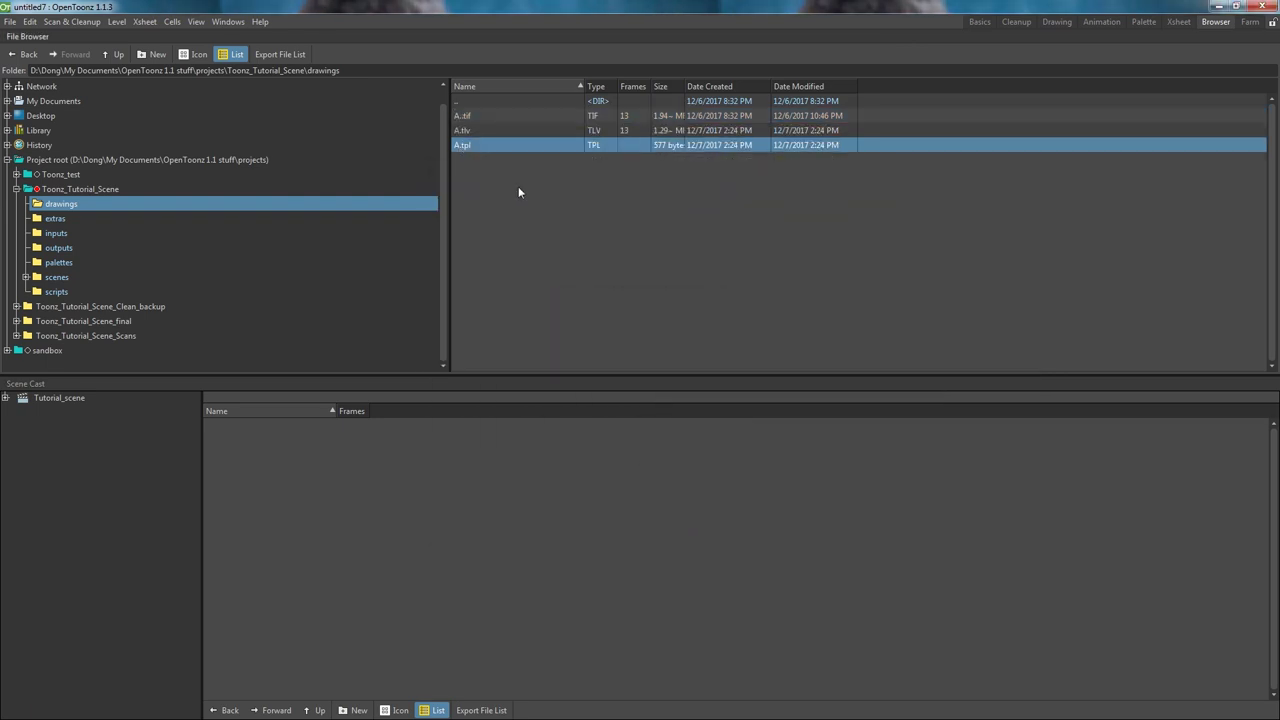
left_click(1144, 22)
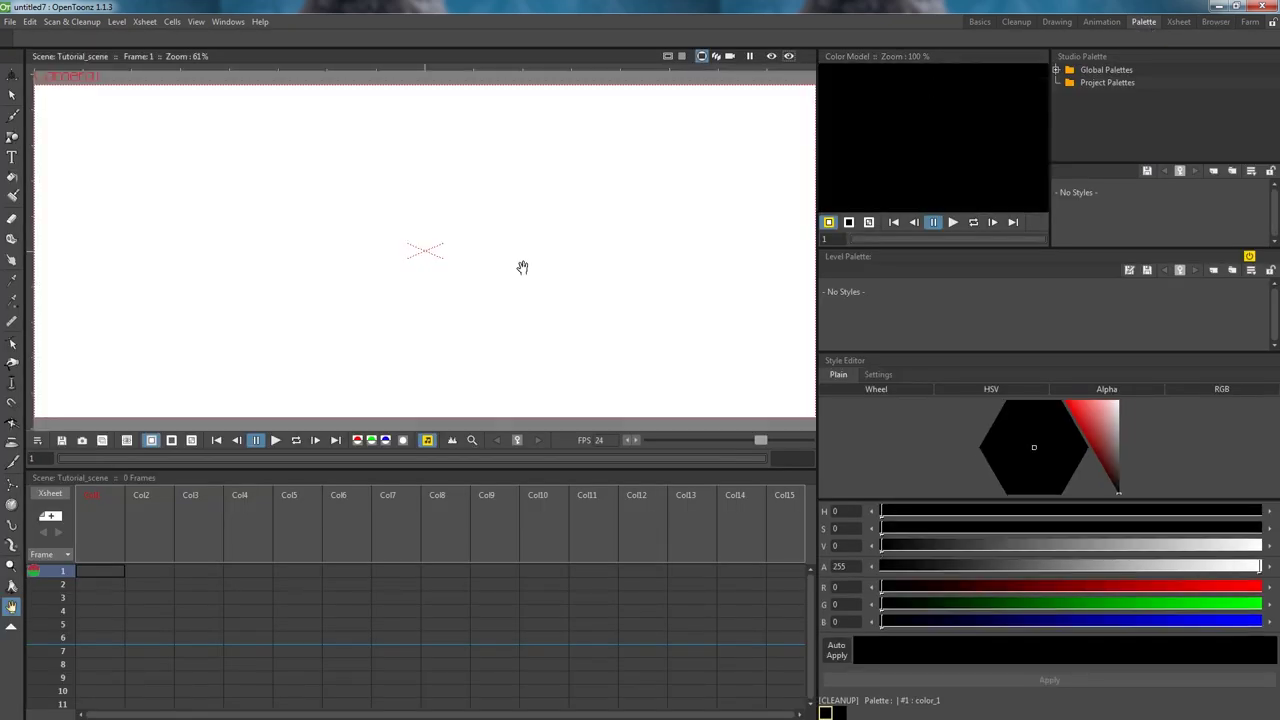
scroll(340, 265, "down", 2)
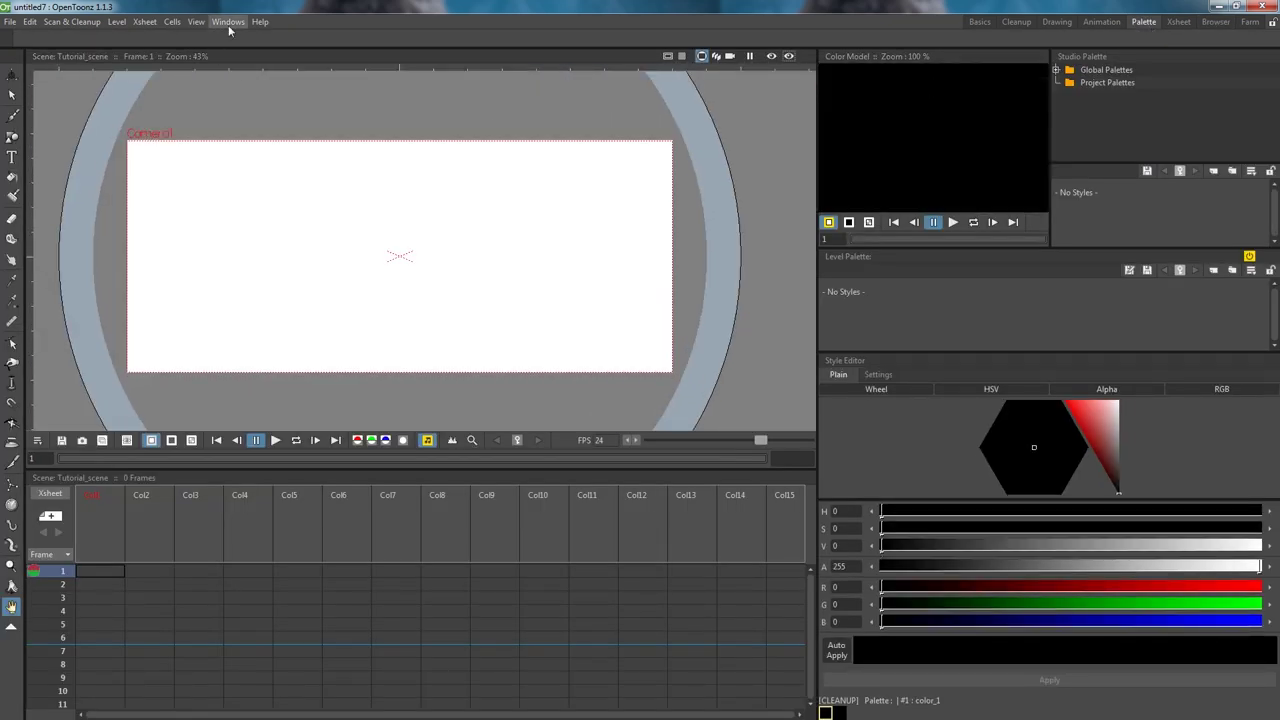
left_click(228, 21)
left_click(280, 97)
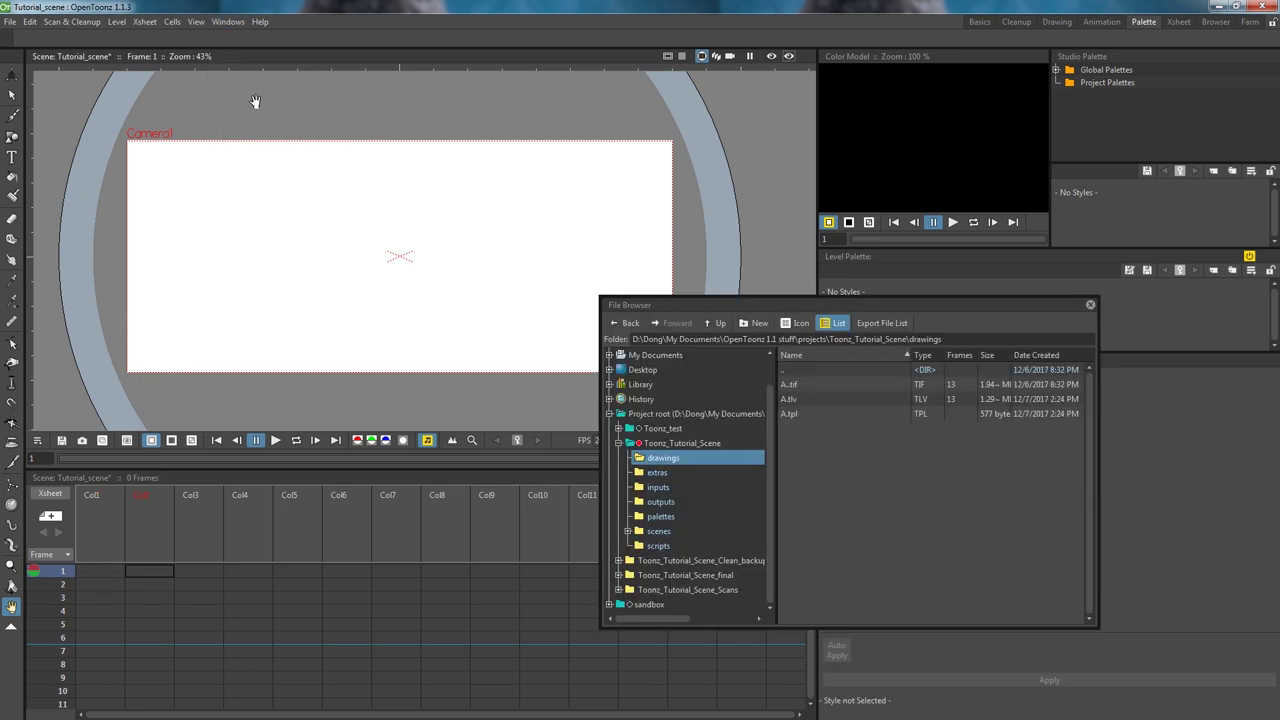
left_click(795, 400)
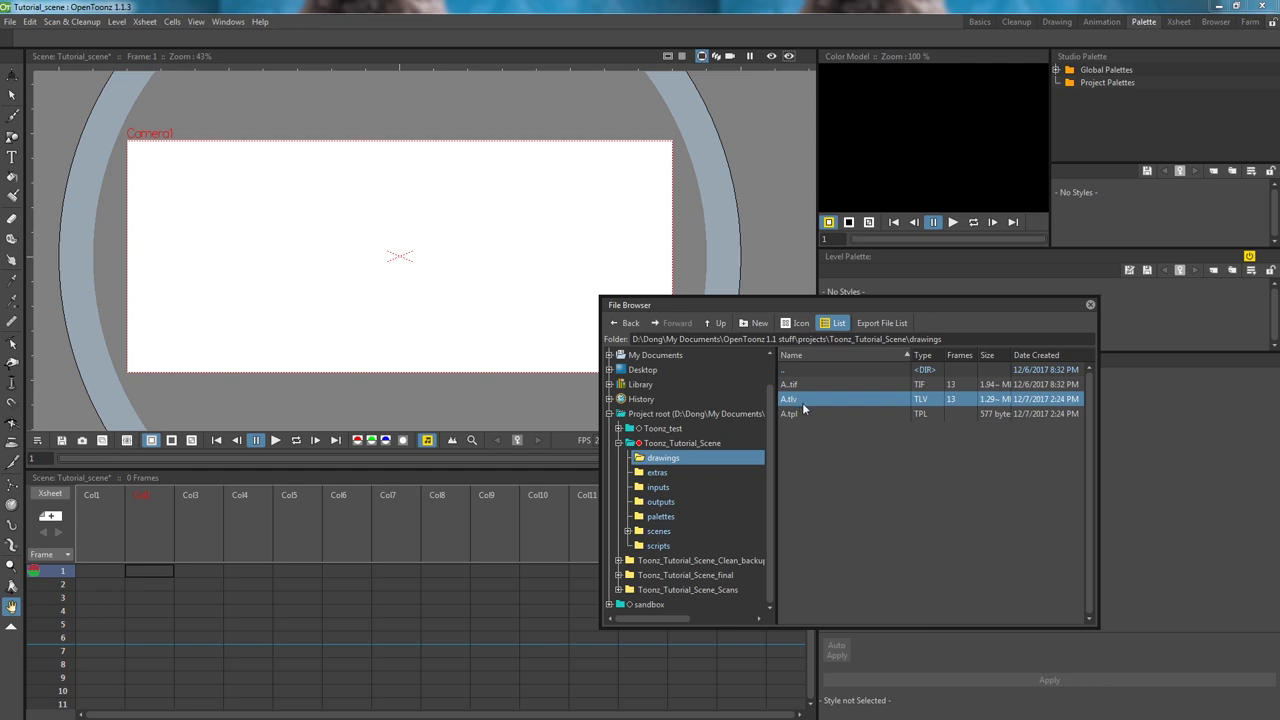
mouse_move(797, 403)
left_mouse_down()
mouse_move(151, 586)
mouse_move(101, 585)
mouse_move(91, 572)
left_mouse_up()
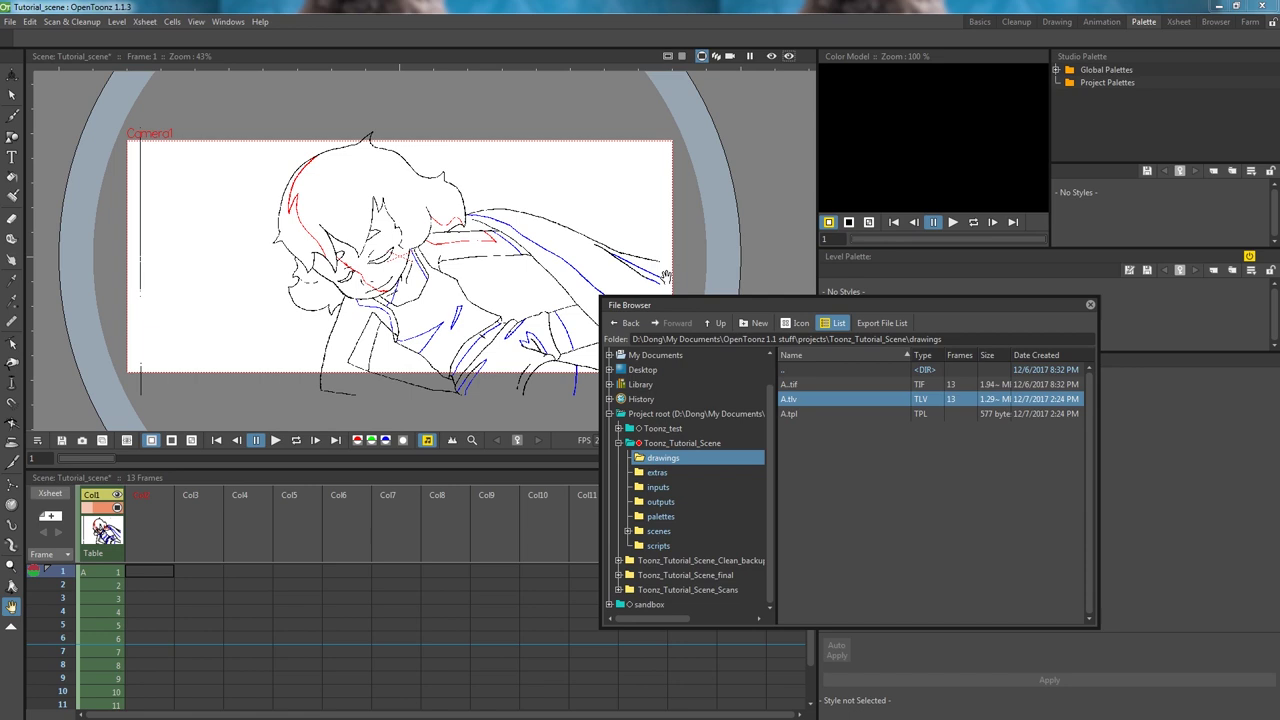
Step: Close the file browser, scrub through A's drawings, and select Col1 frame 13 to show palette A
left_click(1090, 305)
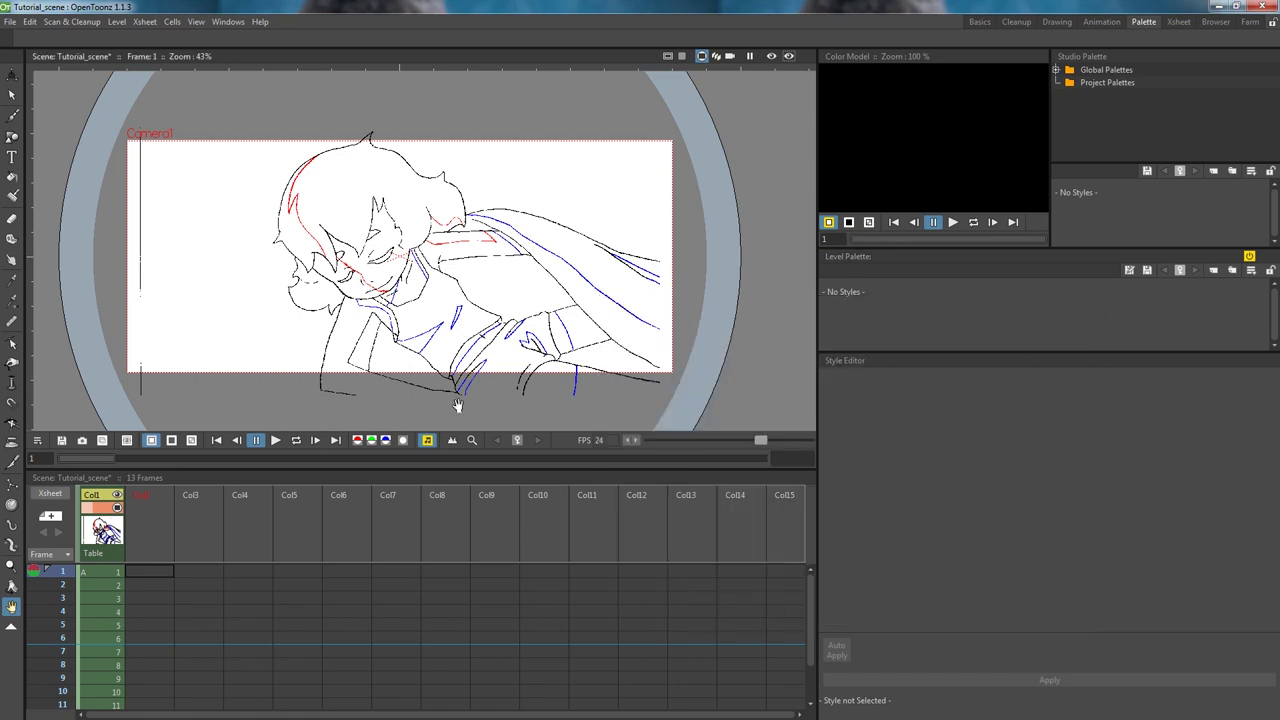
left_click_drag(123, 456, 723, 467)
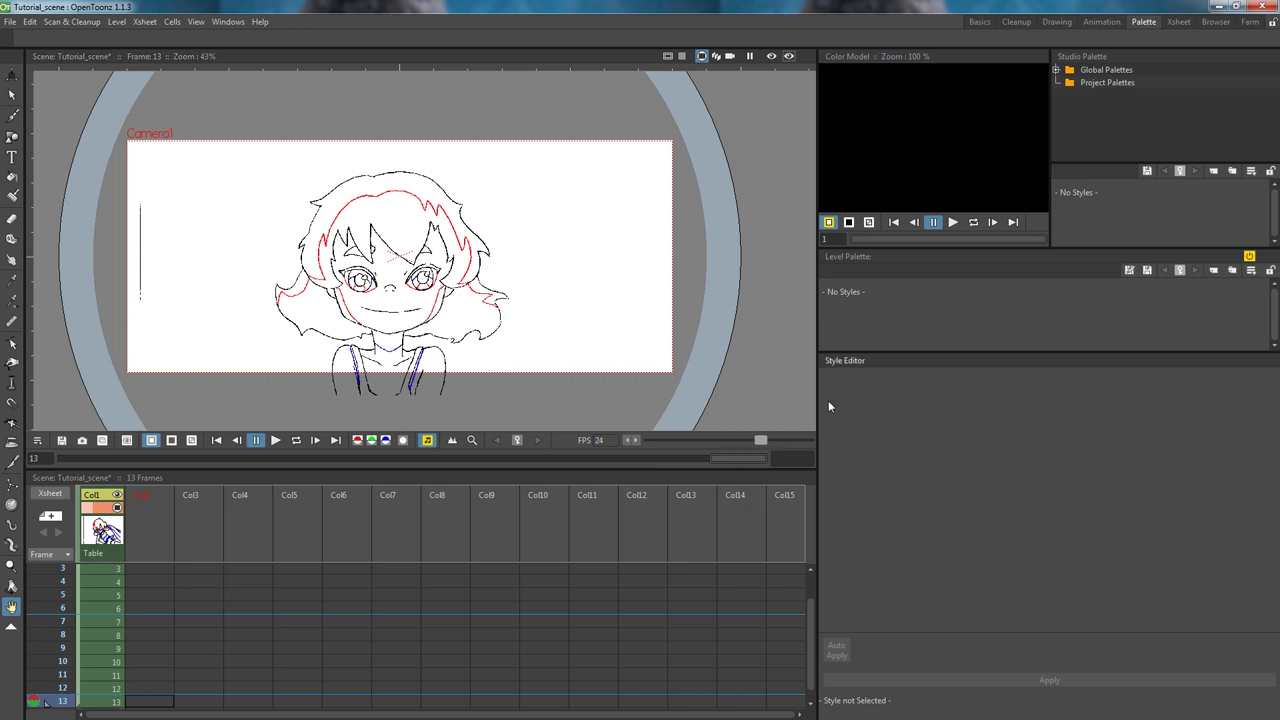
scroll(143, 663, "down", 2)
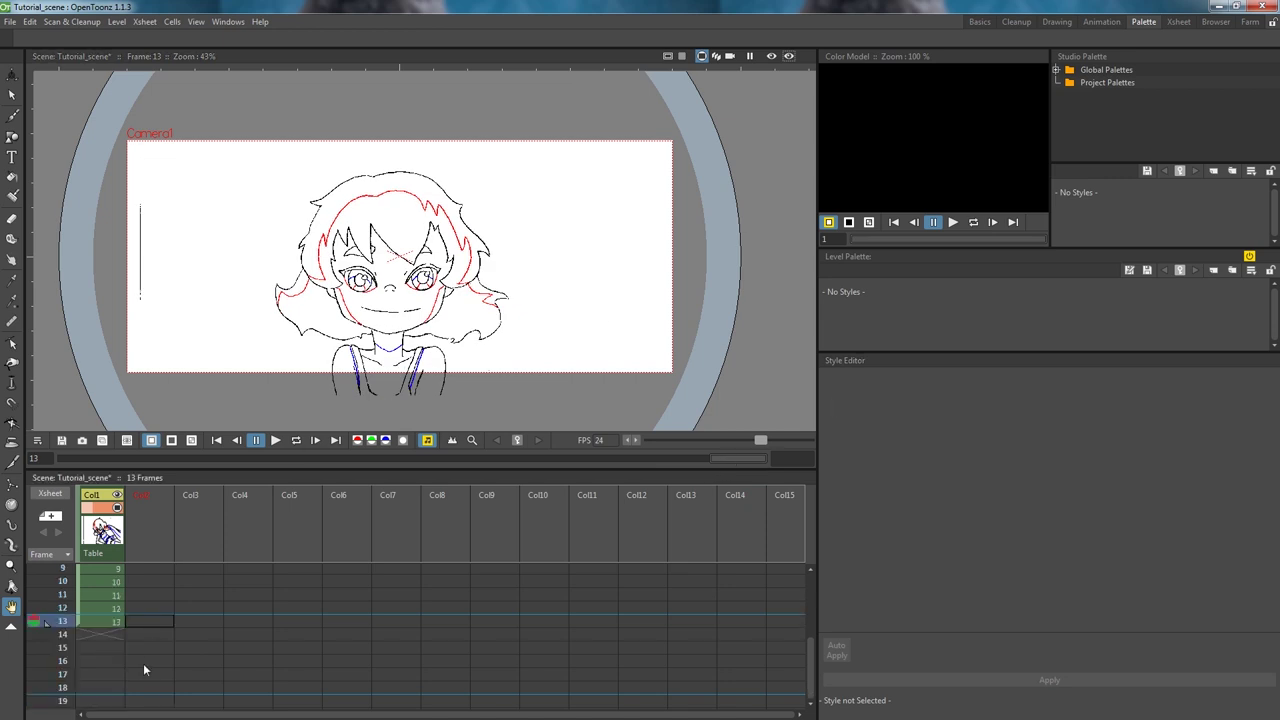
left_click(110, 624)
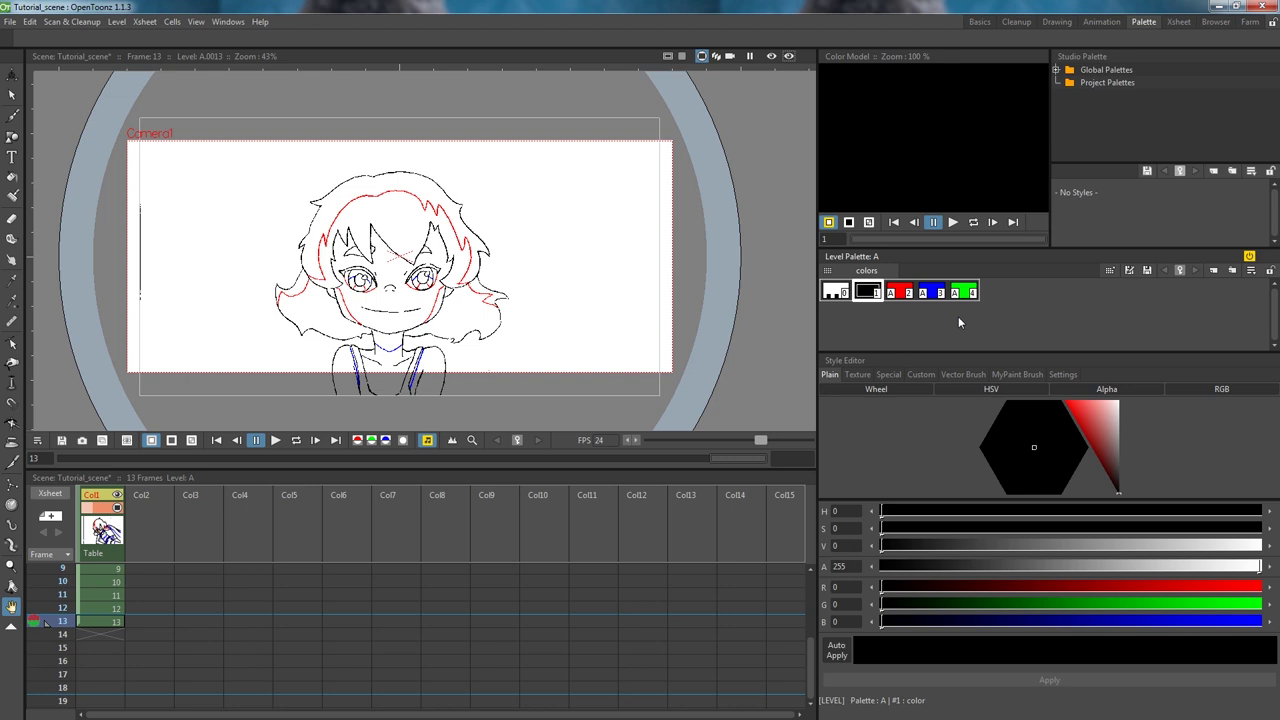
Step: Add style color_5 to palette A and set it to sand yellow R 211, G 193, B 110
right_click(1026, 298)
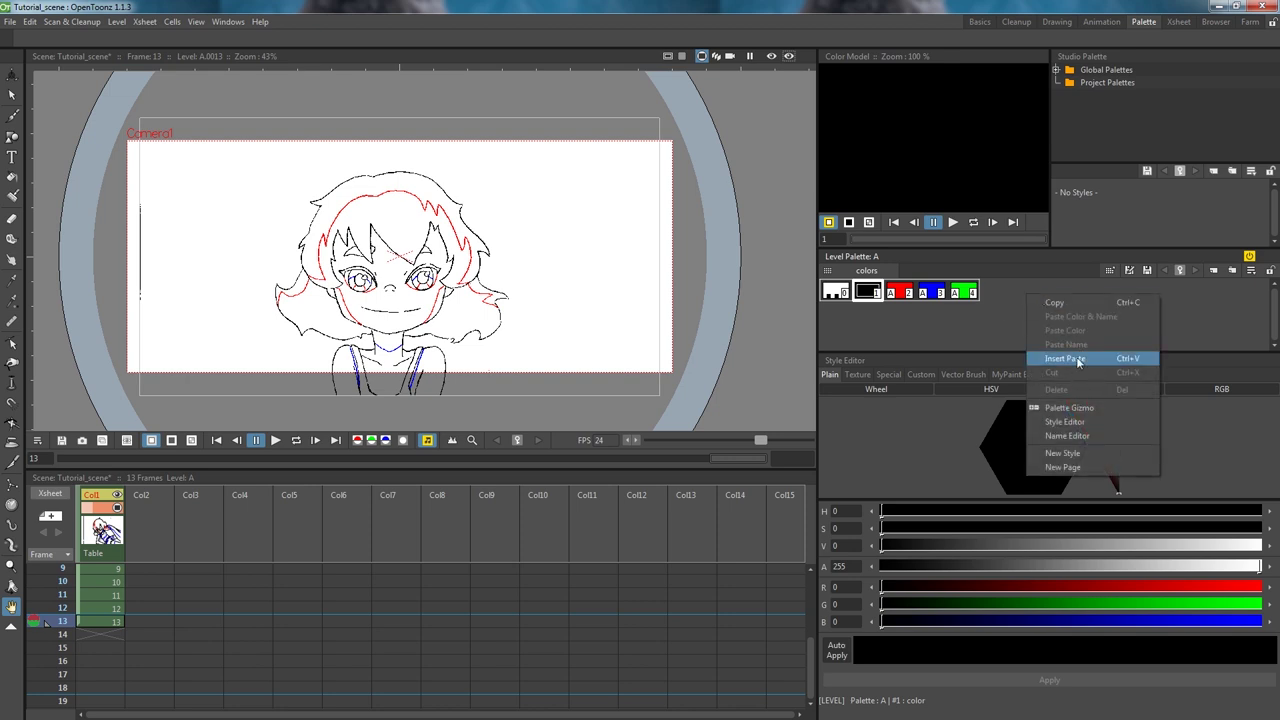
left_click(1060, 451)
double_click(997, 292)
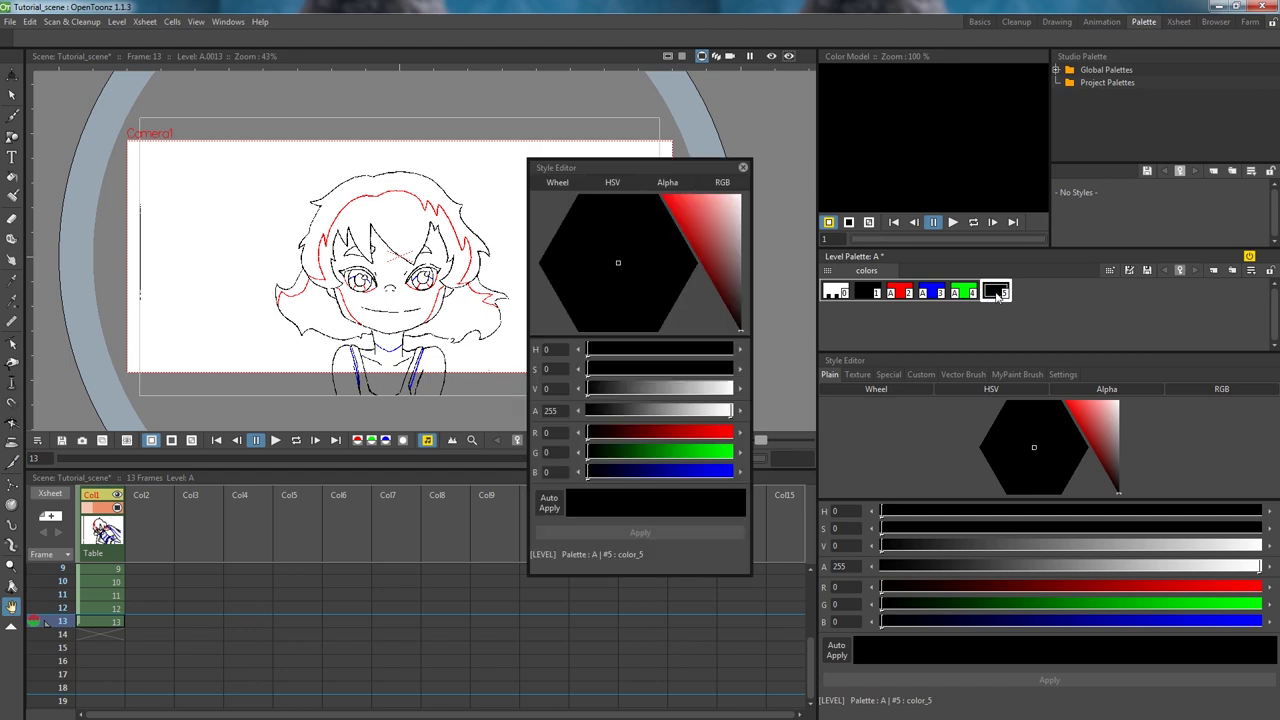
left_click_drag(671, 268, 640, 248)
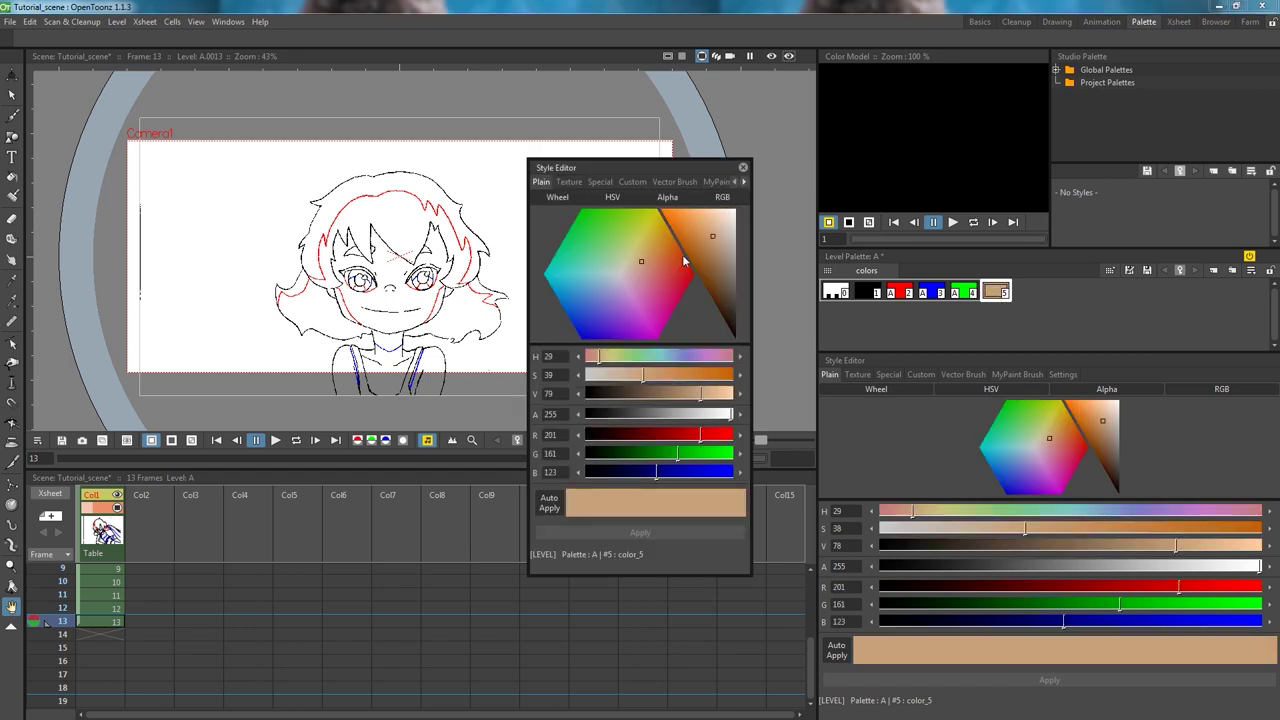
left_click(706, 233)
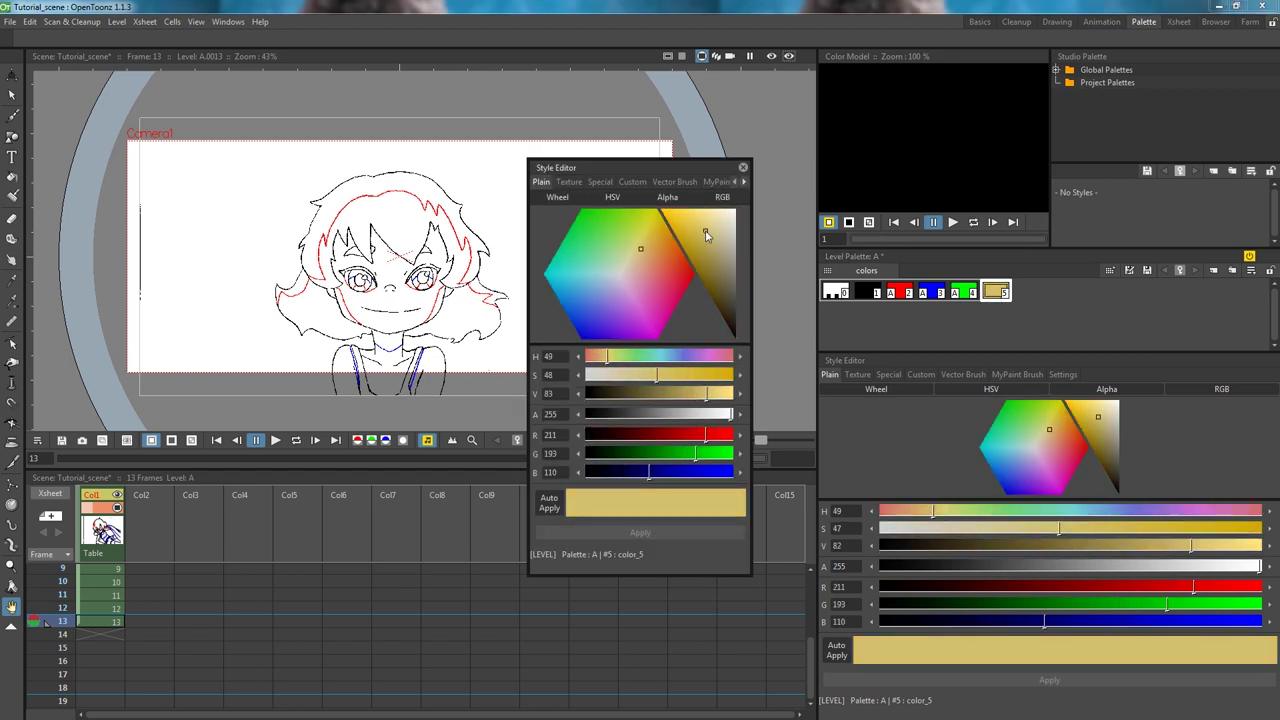
left_click(743, 167)
scroll(171, 222, "up", 1)
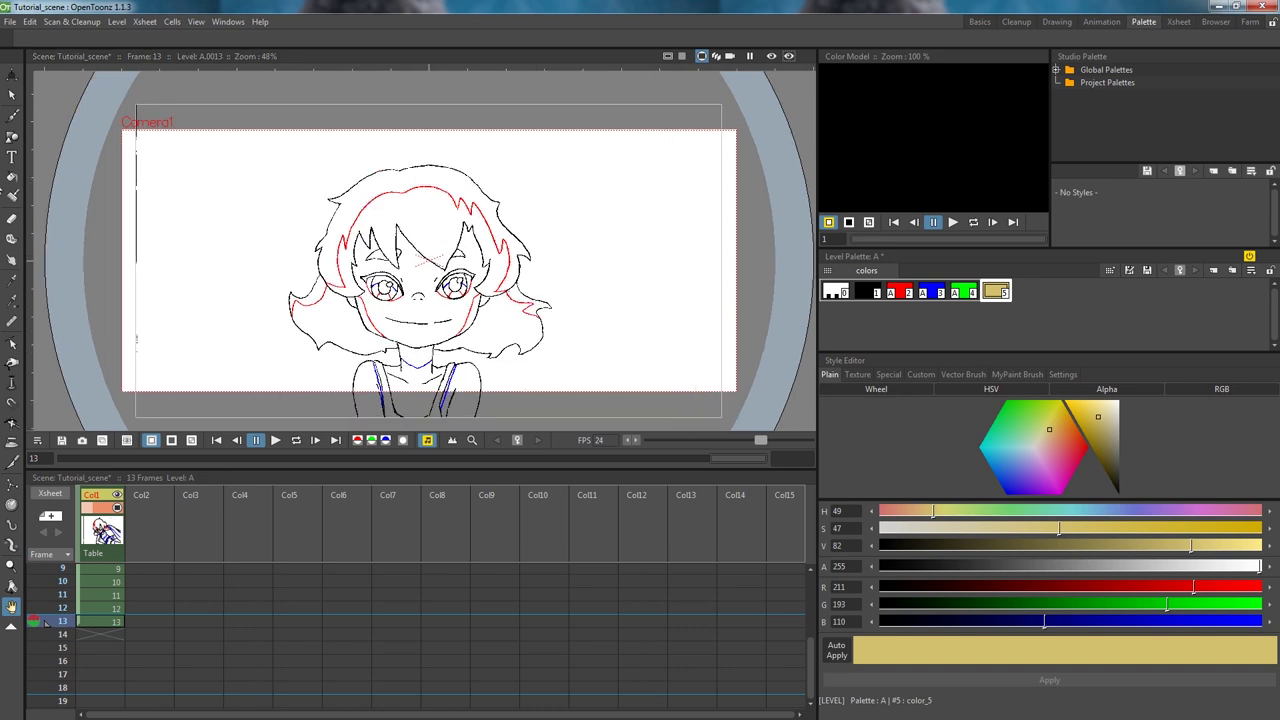
Step: With the Fill tool, paint the frame 13 hair areas with gold style #5
left_click(11, 177)
scroll(435, 235, "up", 2)
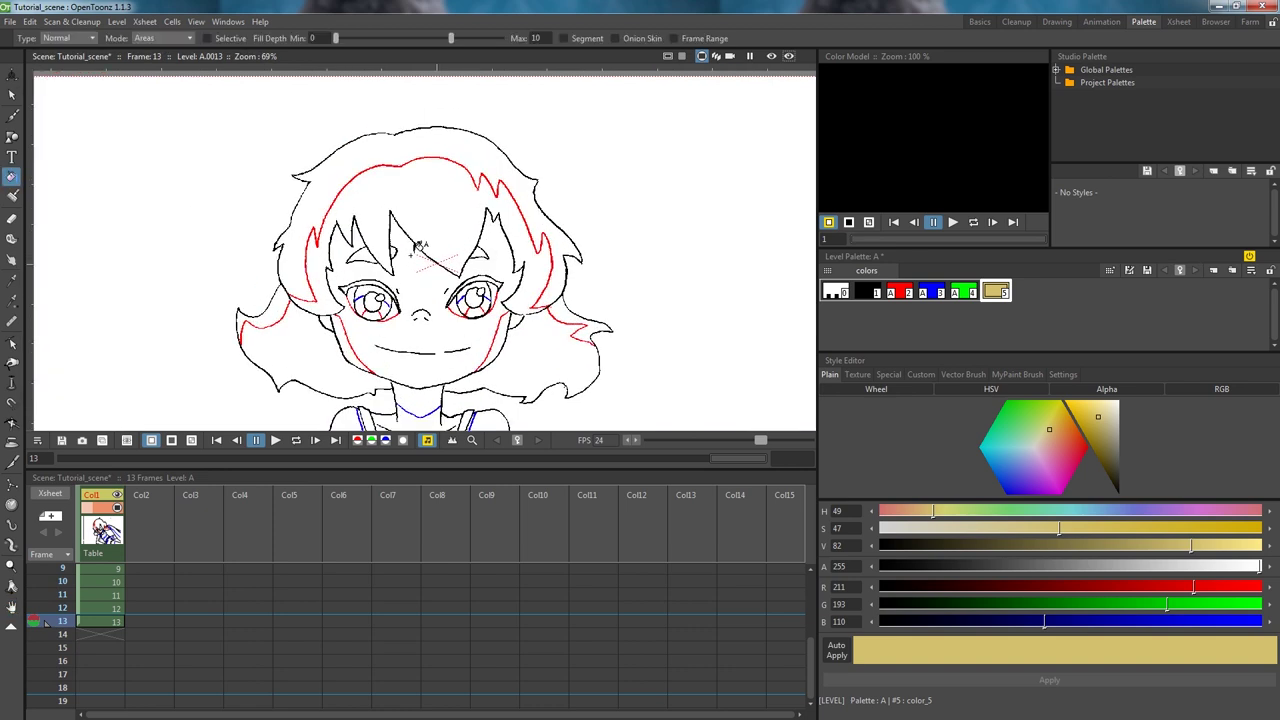
left_click(487, 145)
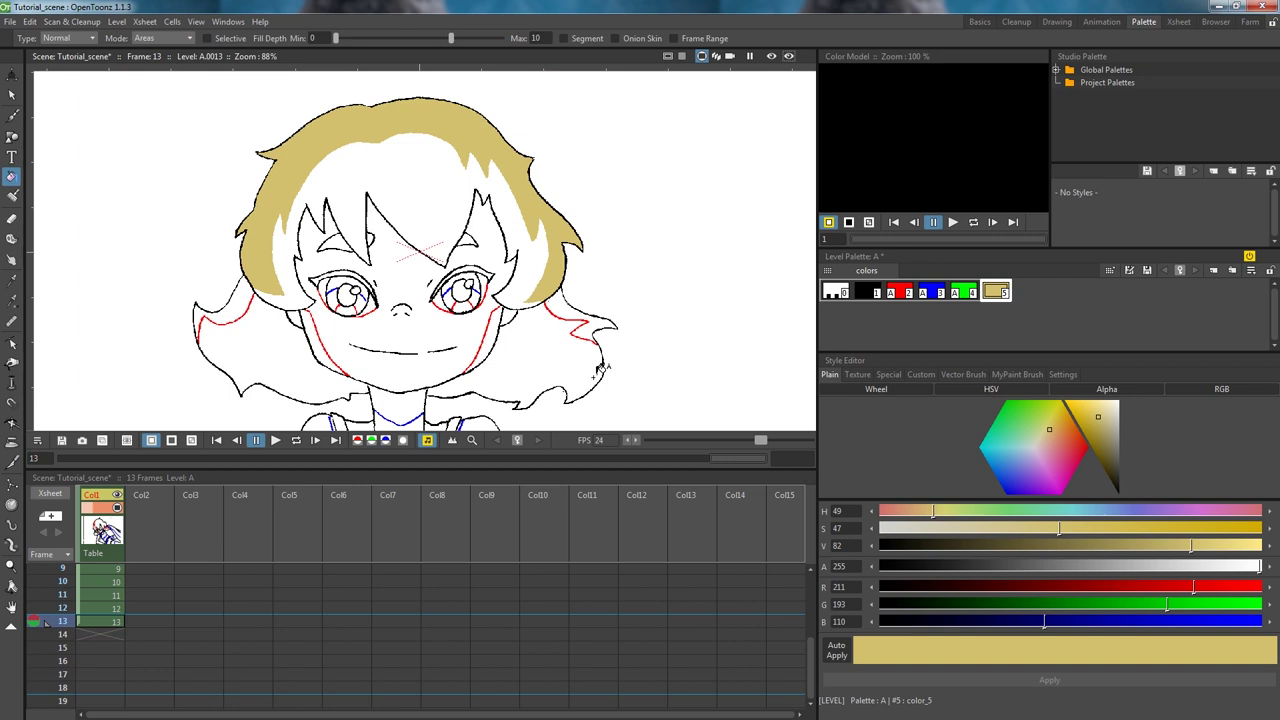
scroll(553, 273, "up", 2)
left_click(553, 275)
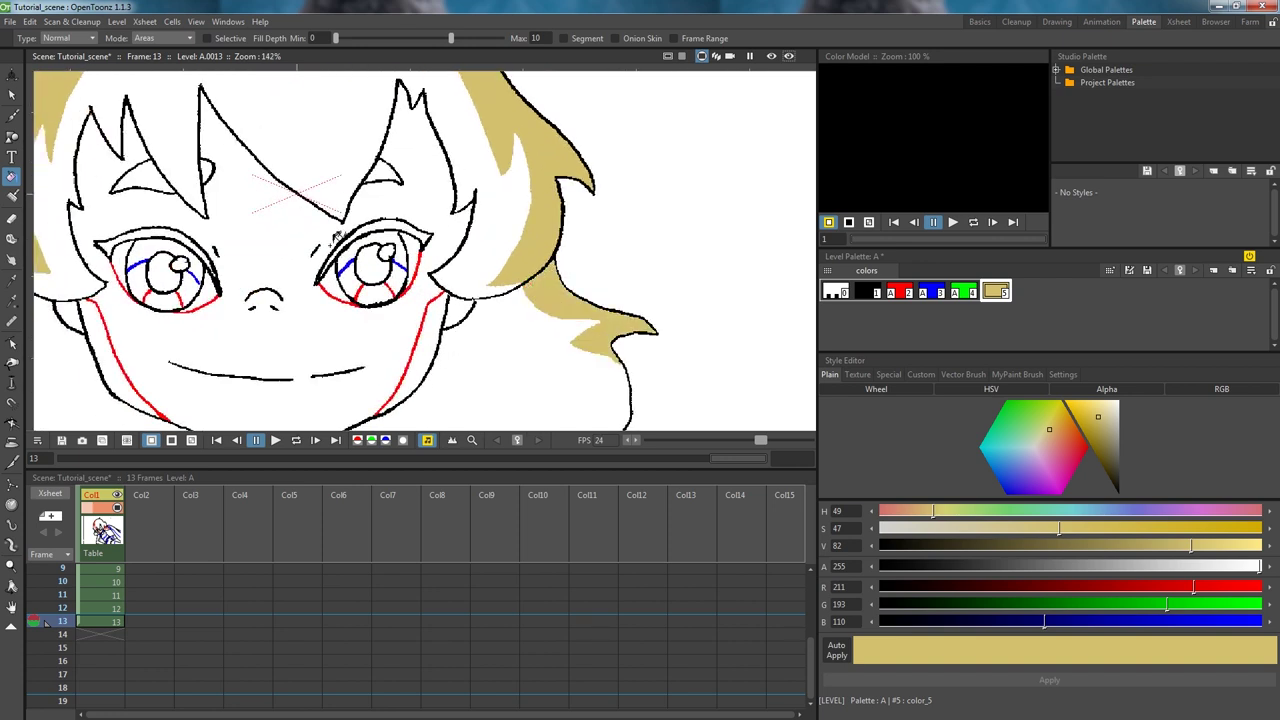
scroll(700, 280, "up", 3)
scroll(670, 230, "down", 4)
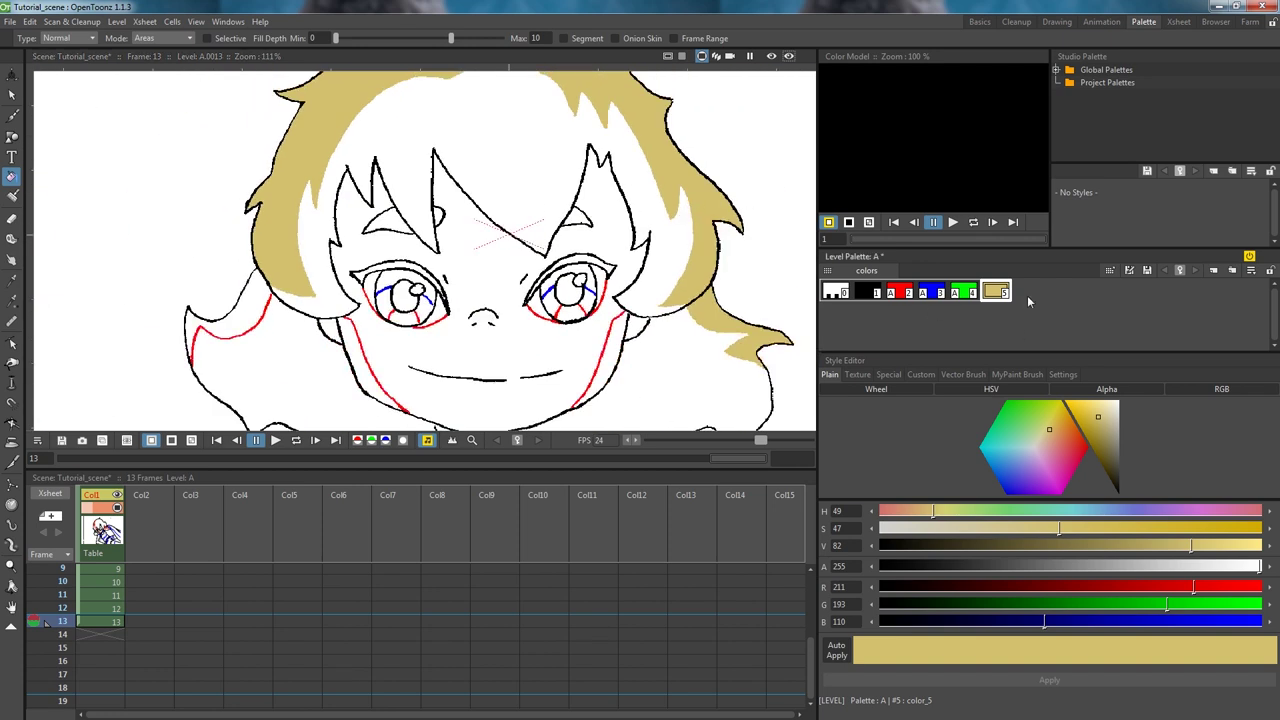
Step: Add a dark brown style color_6 to palette A and fill the inner hair with it
right_click(1027, 295)
left_click(1063, 456)
double_click(1032, 291)
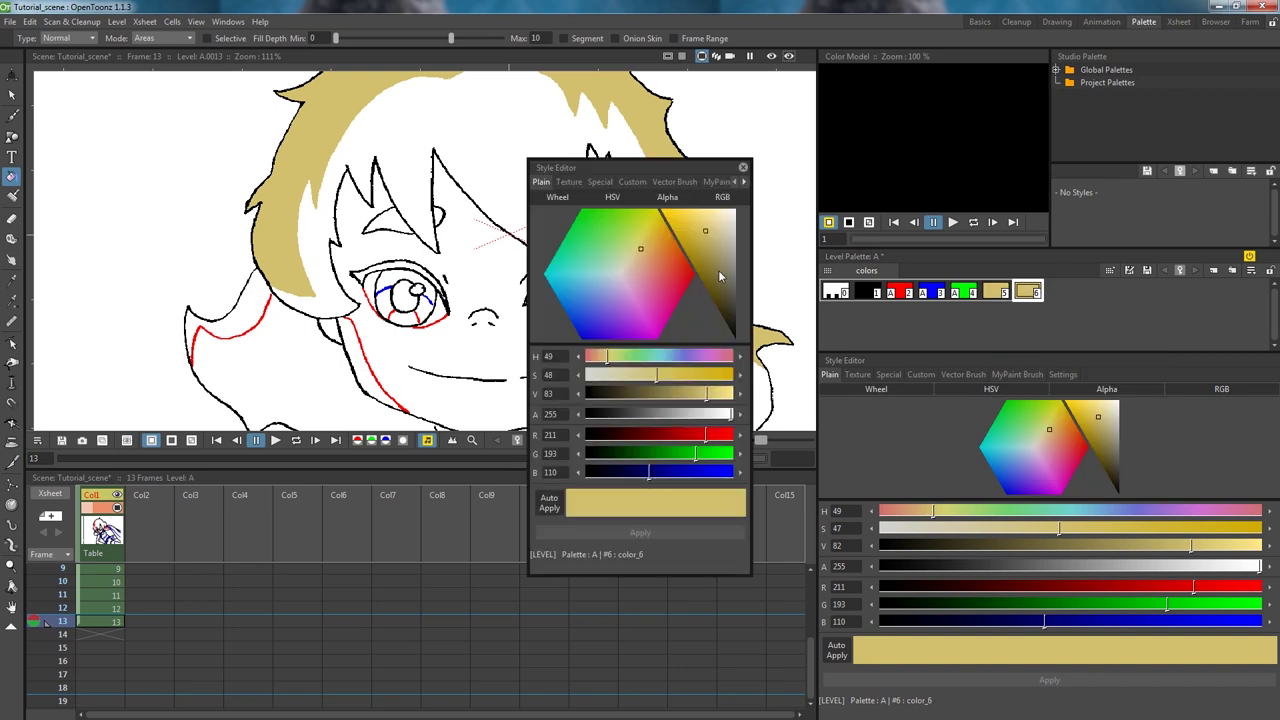
left_click_drag(718, 270, 719, 291)
left_click(743, 167)
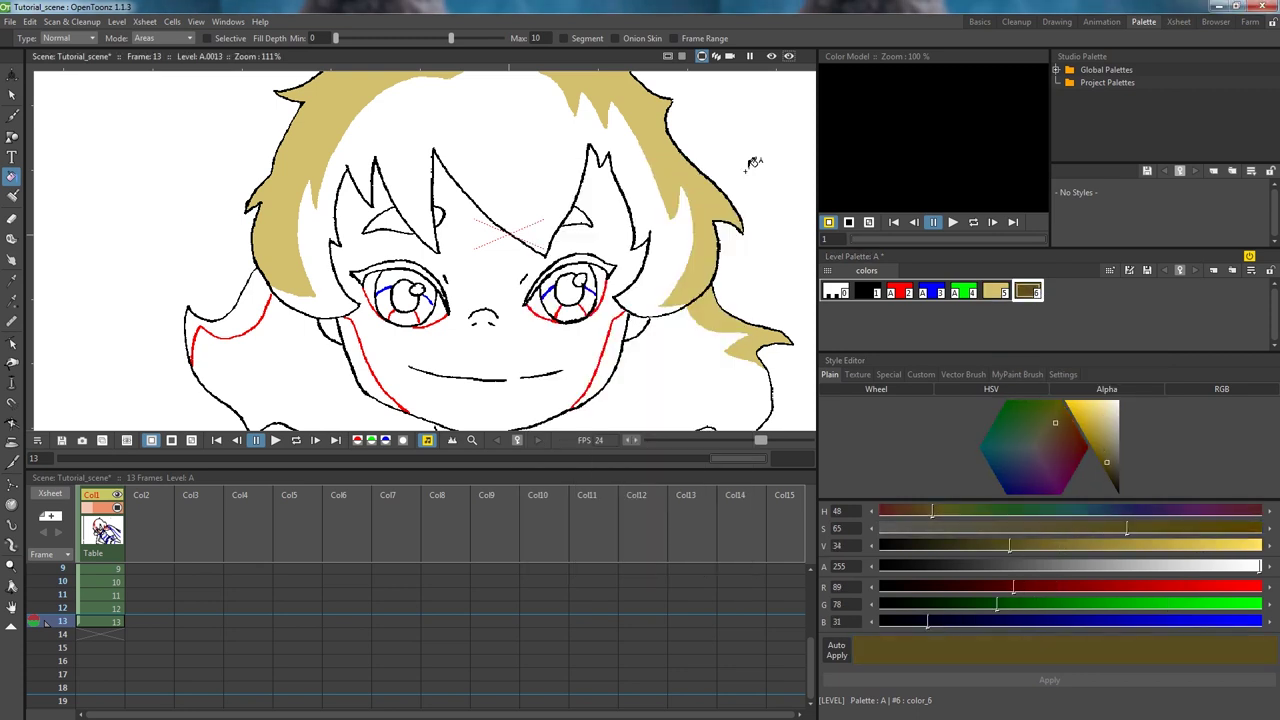
left_click(570, 155)
scroll(693, 310, "down", 1)
scroll(624, 236, "up", 3)
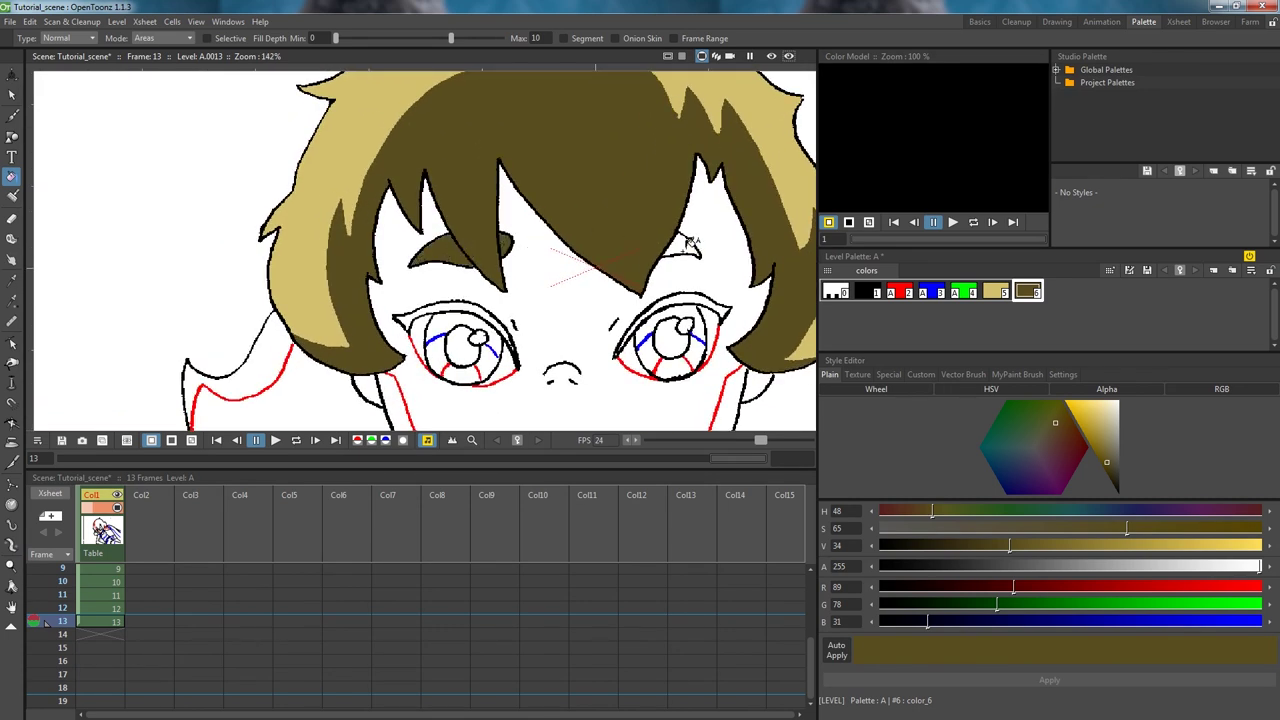
scroll(640, 286, "down", 2)
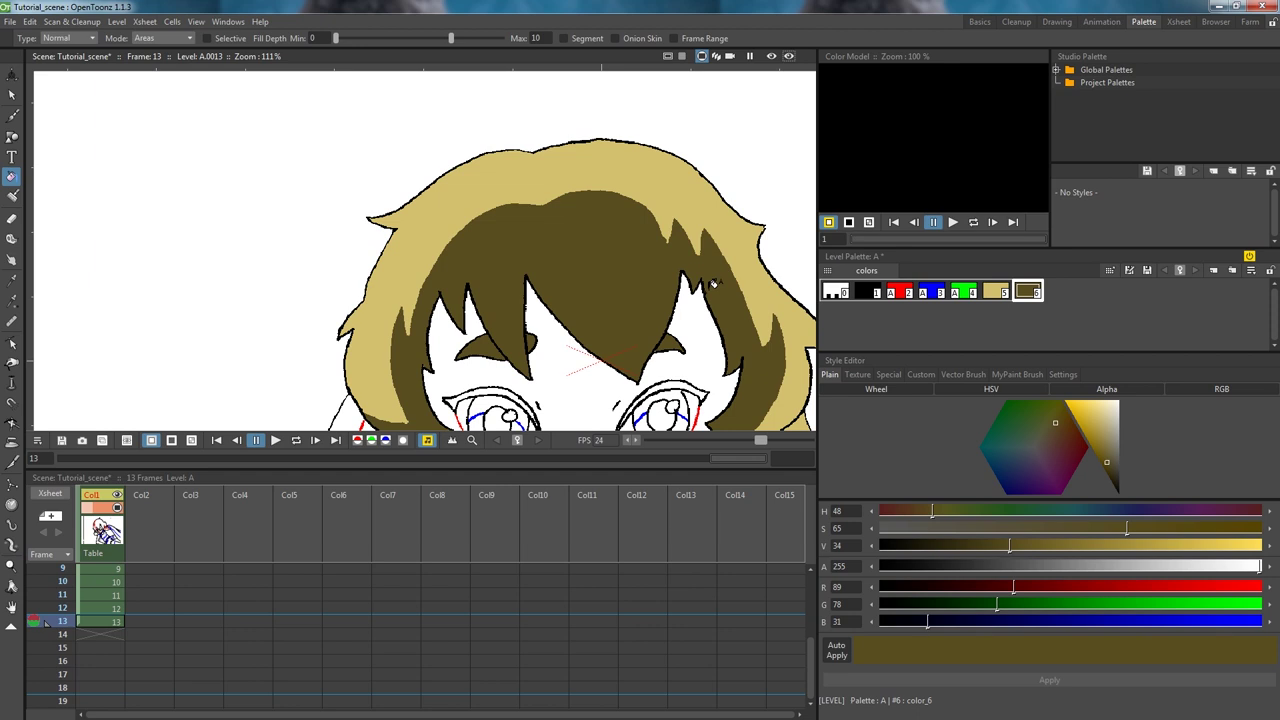
Step: Darken color_6 further, shift color_5 to grey-brown, then go to frame 12
double_click(1030, 292)
left_click_drag(717, 284, 726, 300)
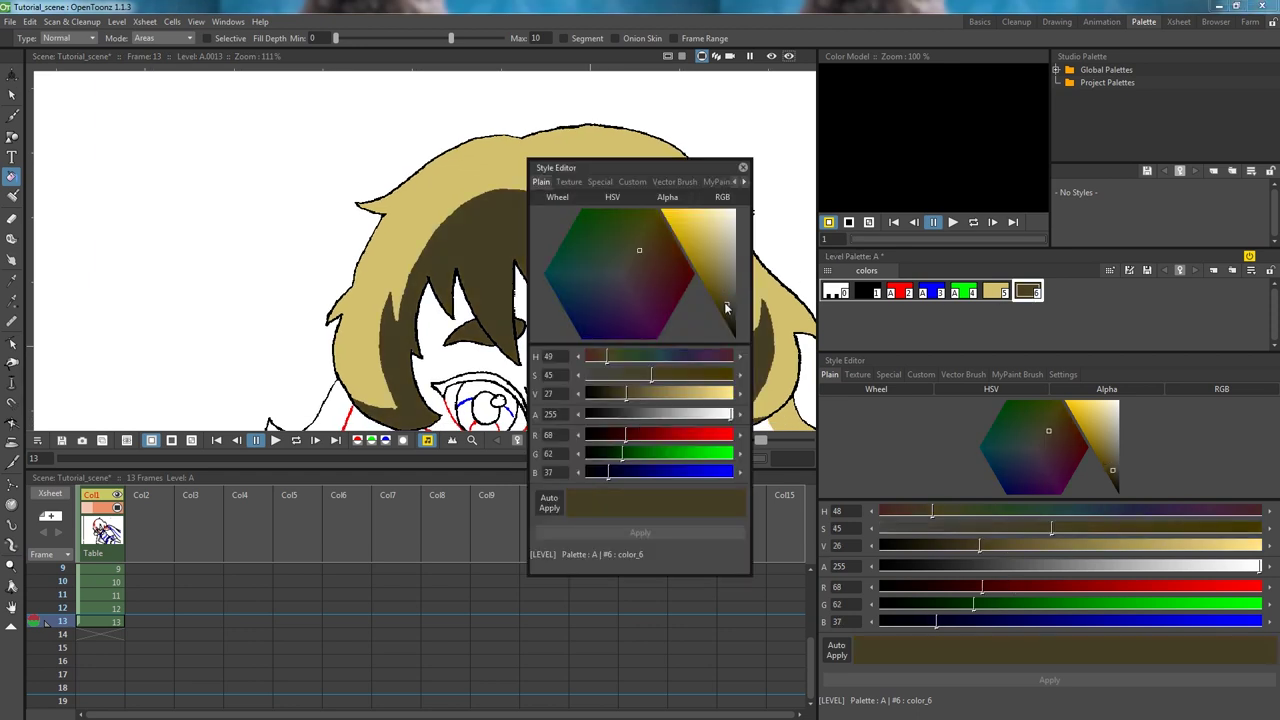
left_click_drag(675, 170, 909, 158)
left_click(978, 155)
double_click(1001, 293)
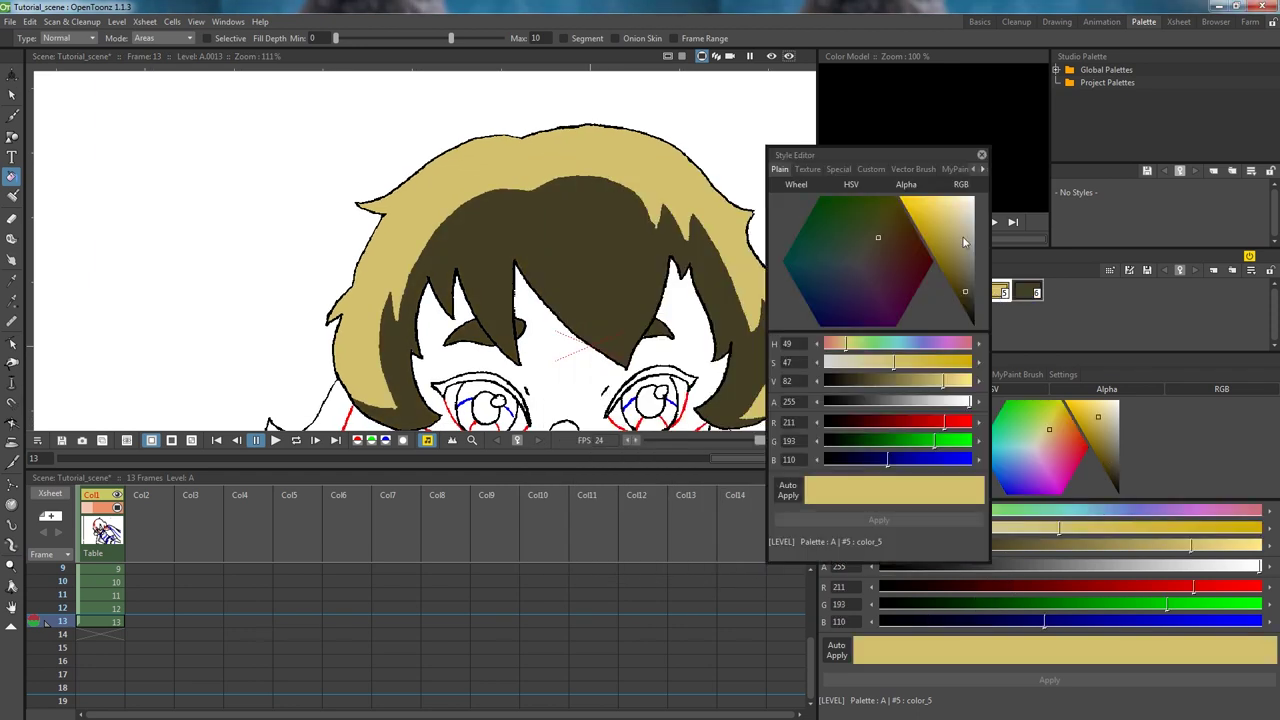
left_click_drag(950, 230, 962, 264)
left_click(981, 155)
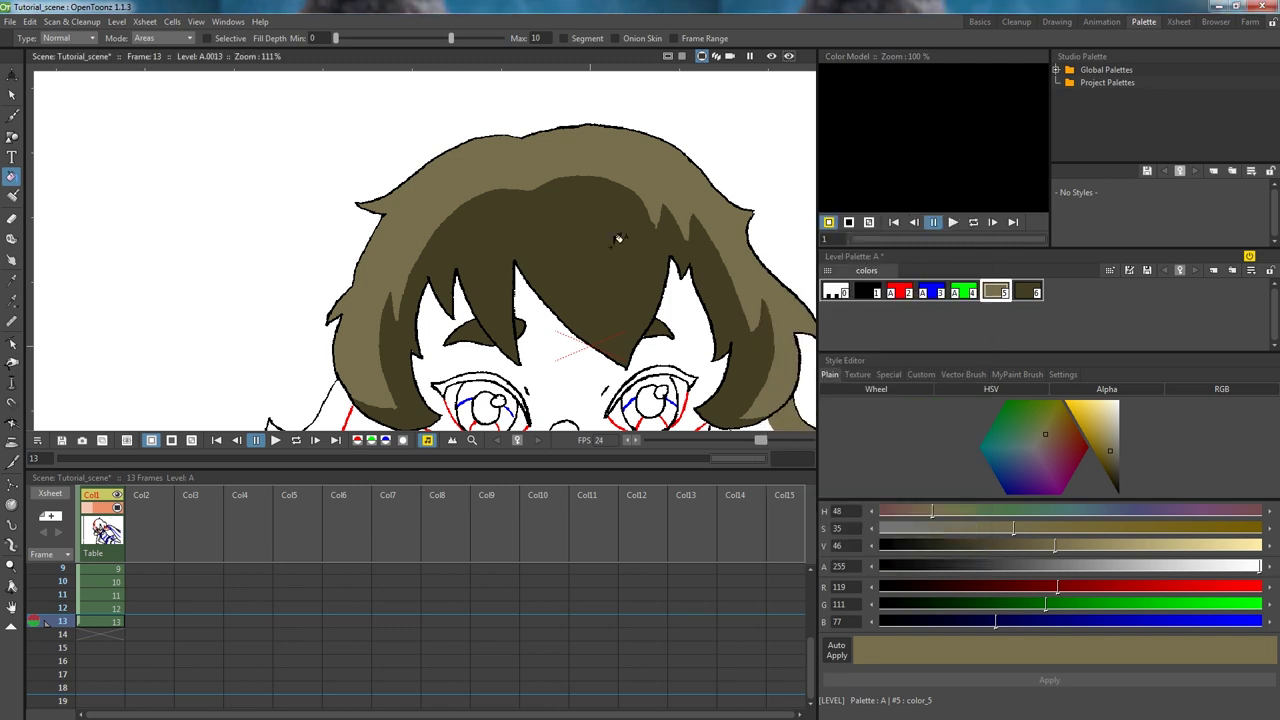
scroll(636, 248, "down", 1)
scroll(517, 178, "down", 1)
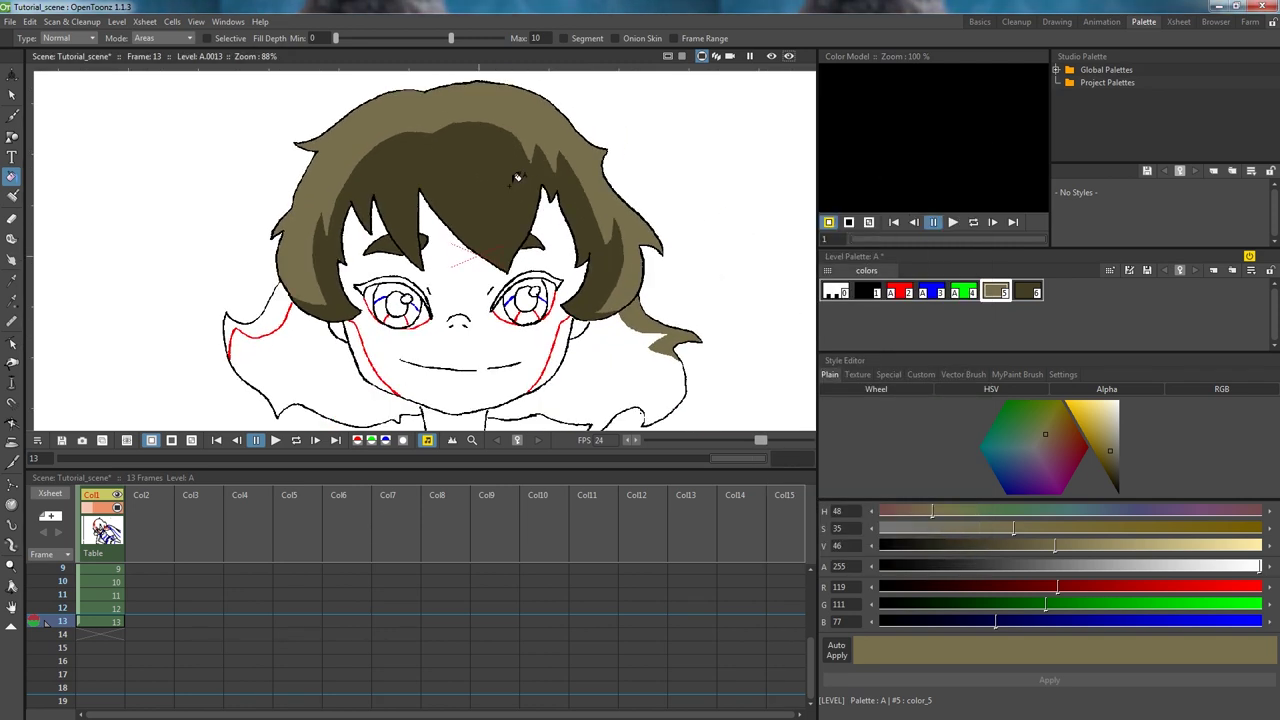
left_click(108, 610)
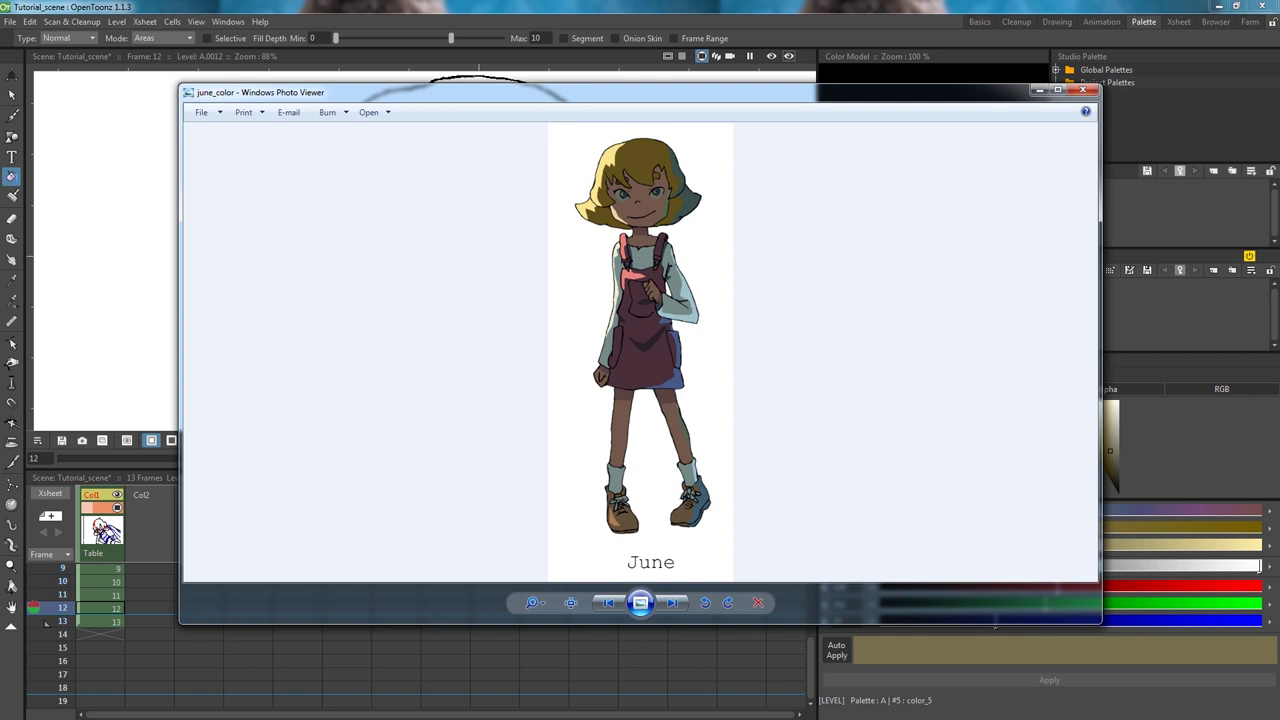
Step: Step forward to the next reference image, then back to the face close-up image 1
key("Right")
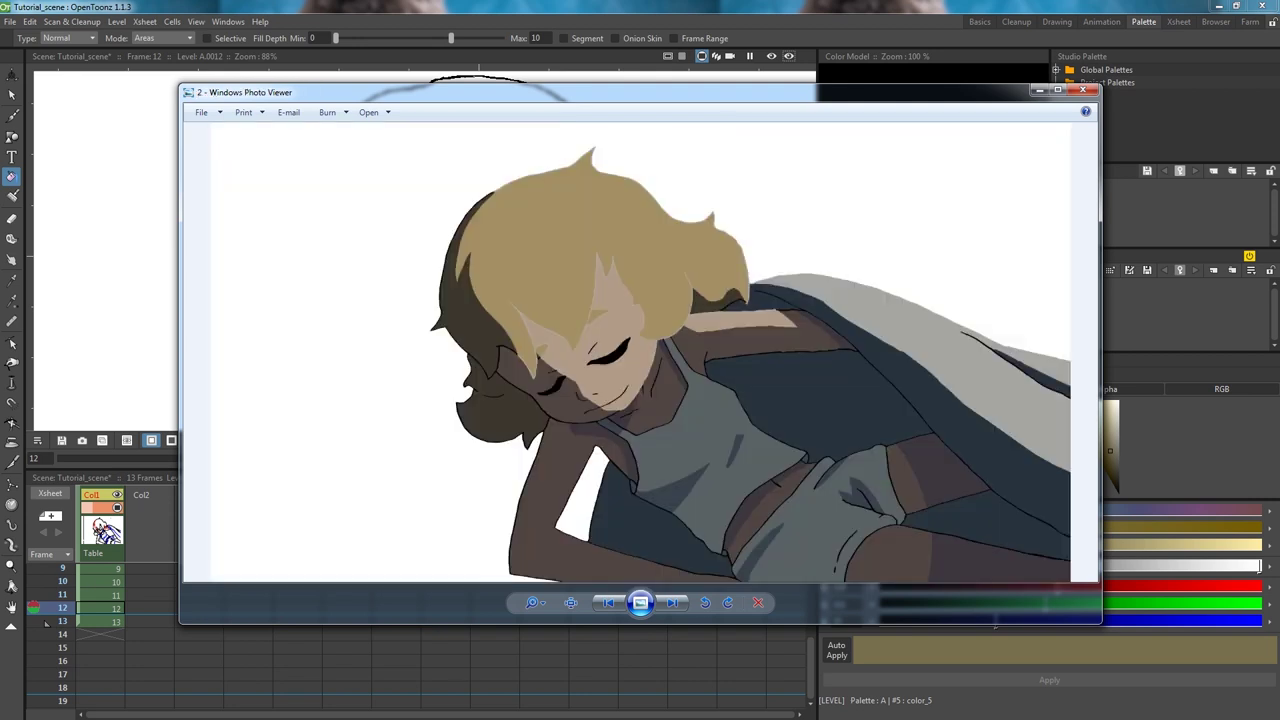
key("Left")
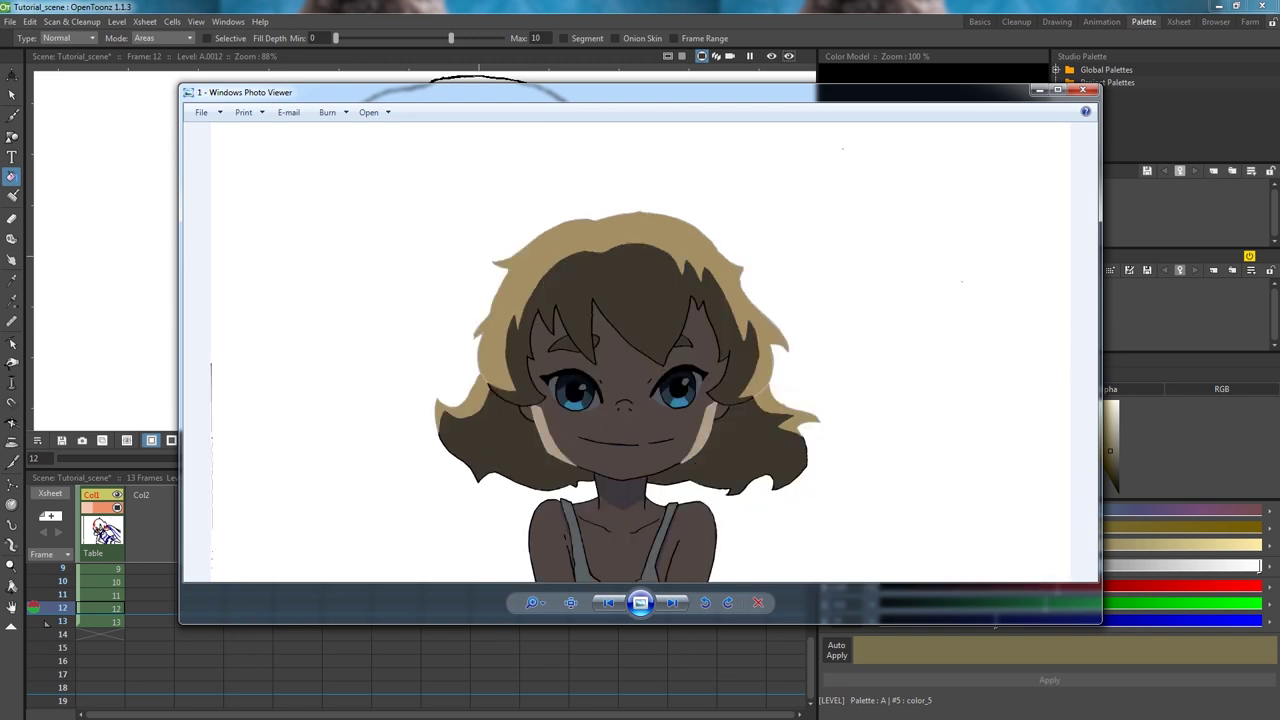
Step: Close Photo Viewer and load colourmodel/1.png as the colour model, adding its palette to palette A
left_click(1082, 90)
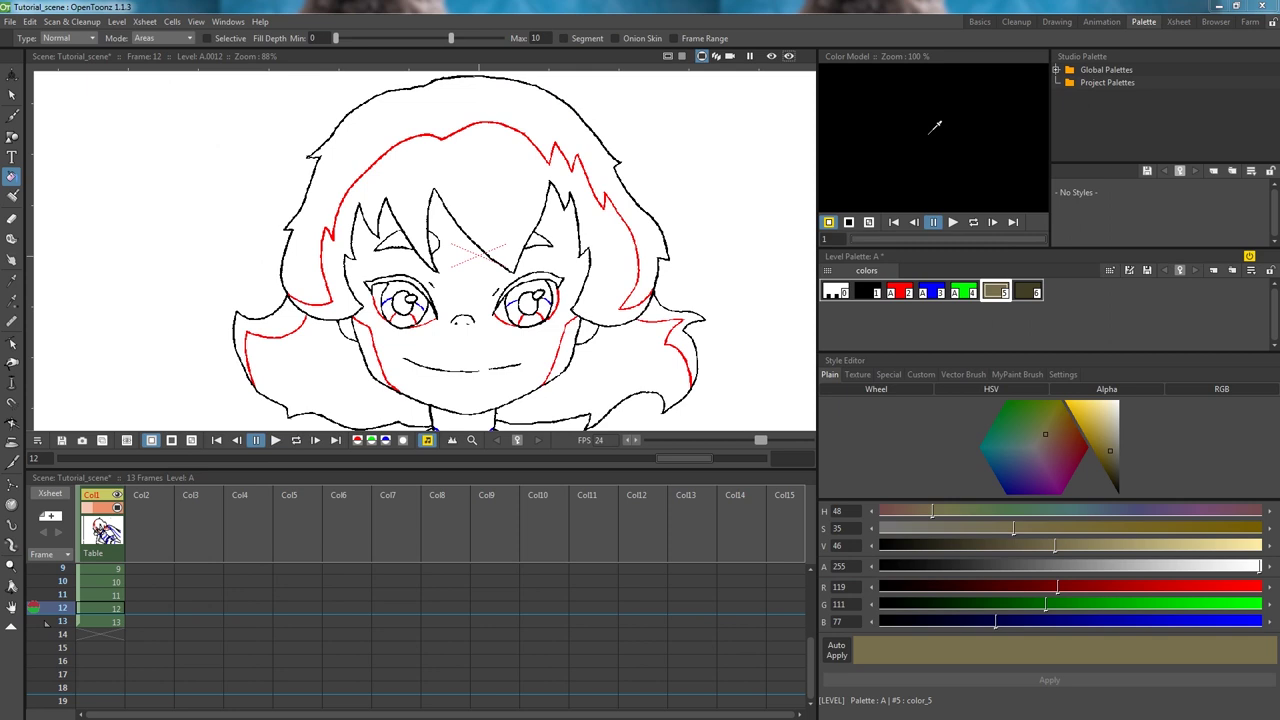
right_click(921, 108)
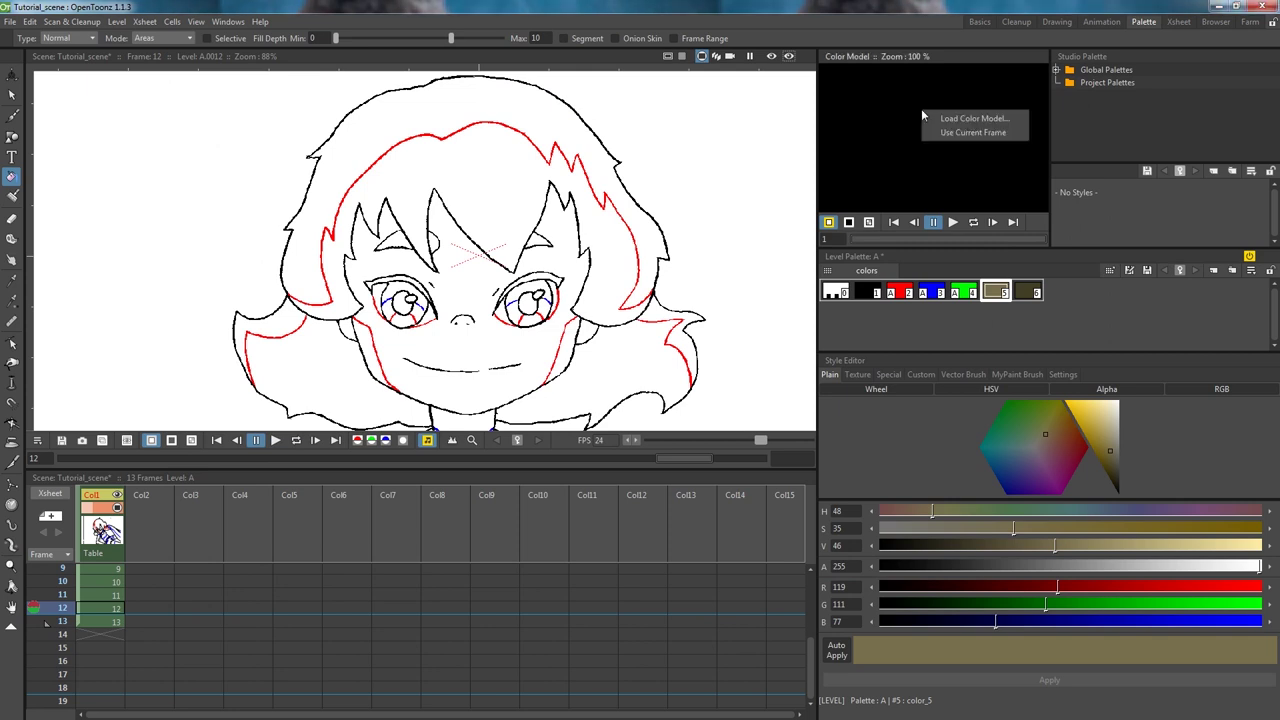
left_click(945, 119)
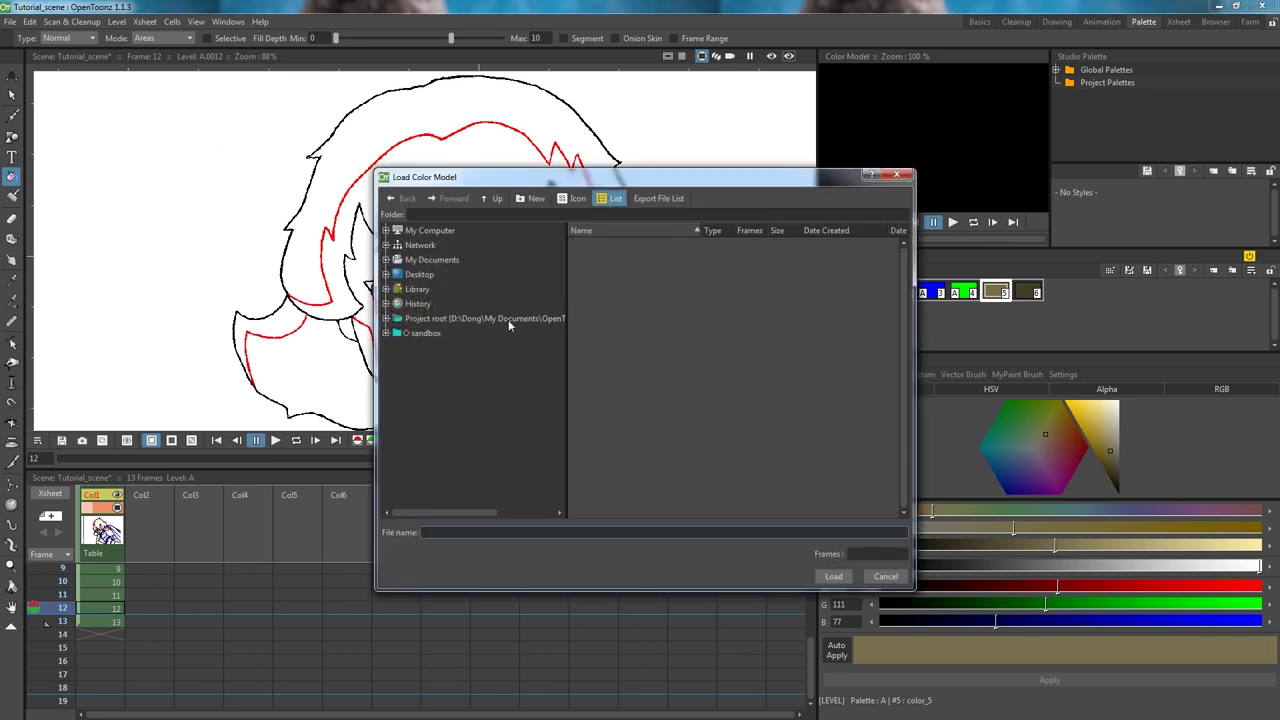
left_click(508, 319)
left_click(463, 348)
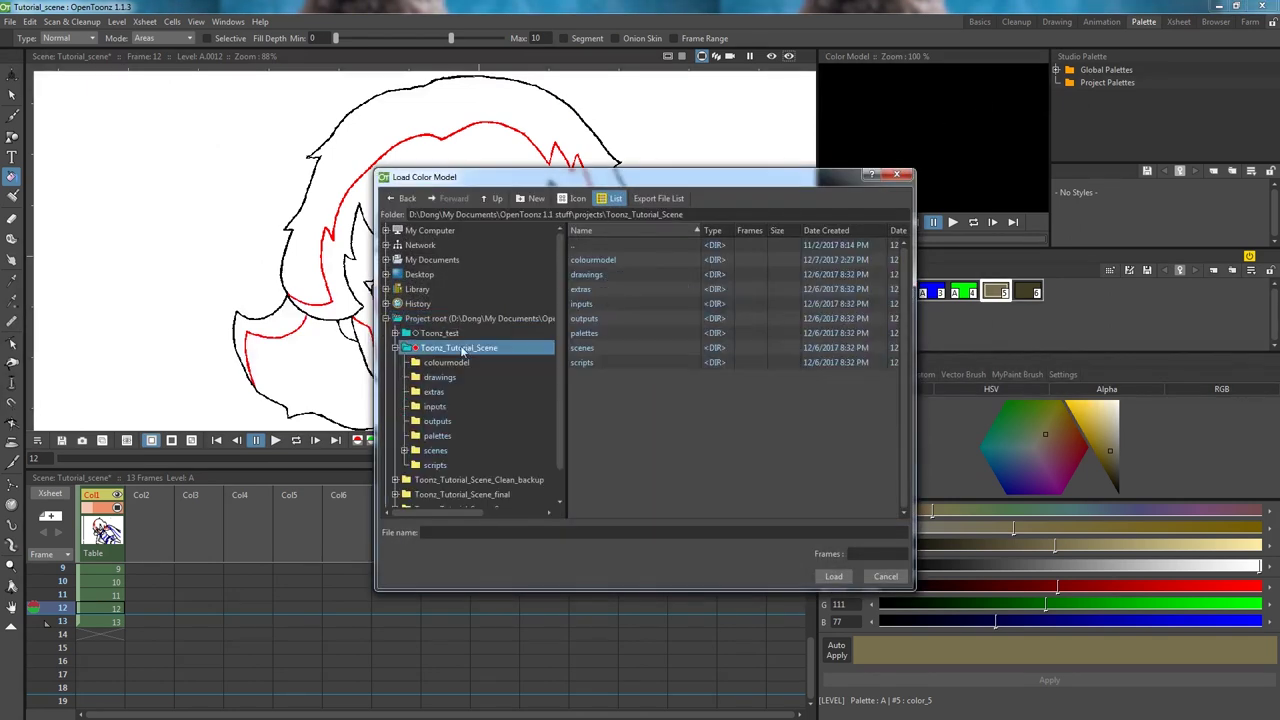
double_click(590, 260)
left_click(580, 260)
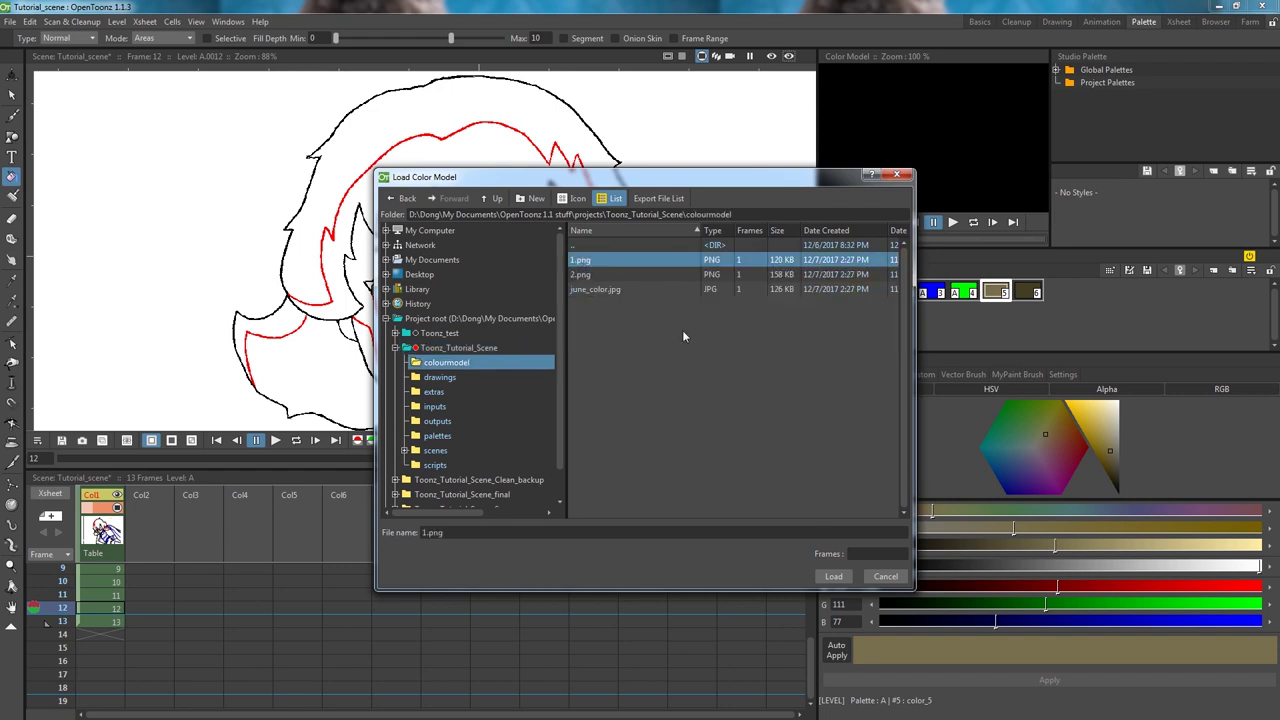
left_click(833, 577)
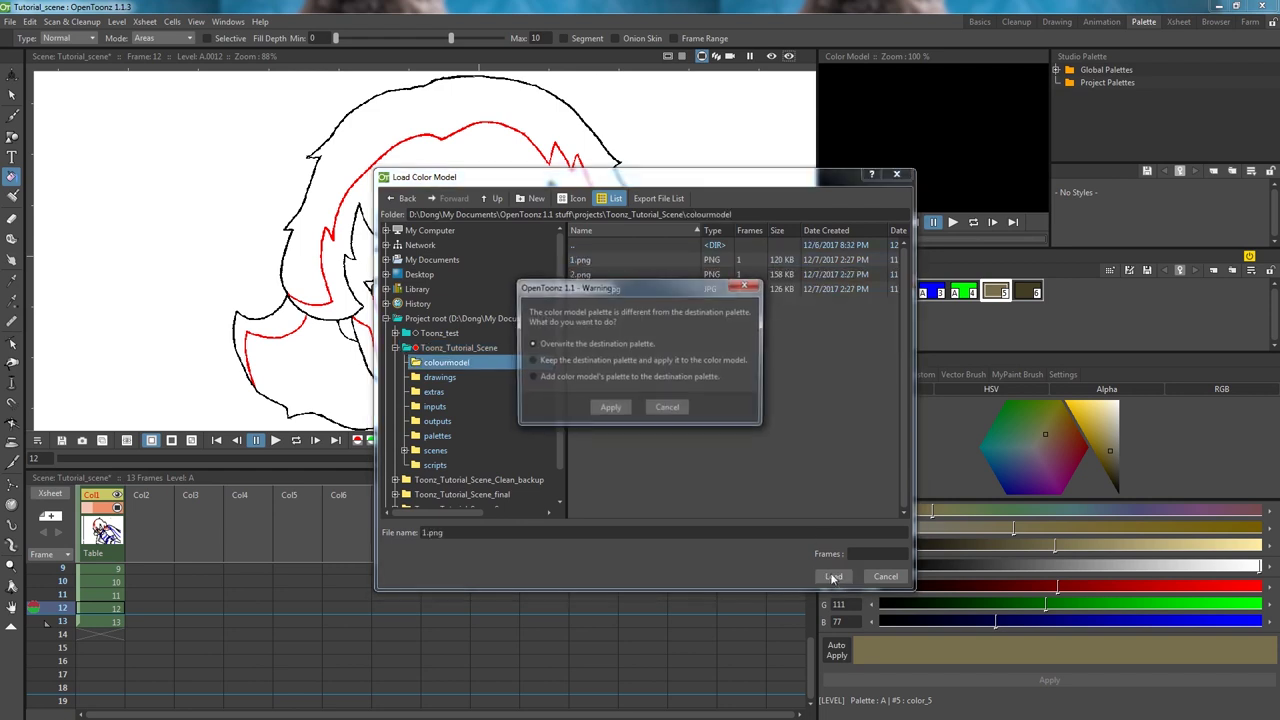
left_click(617, 408)
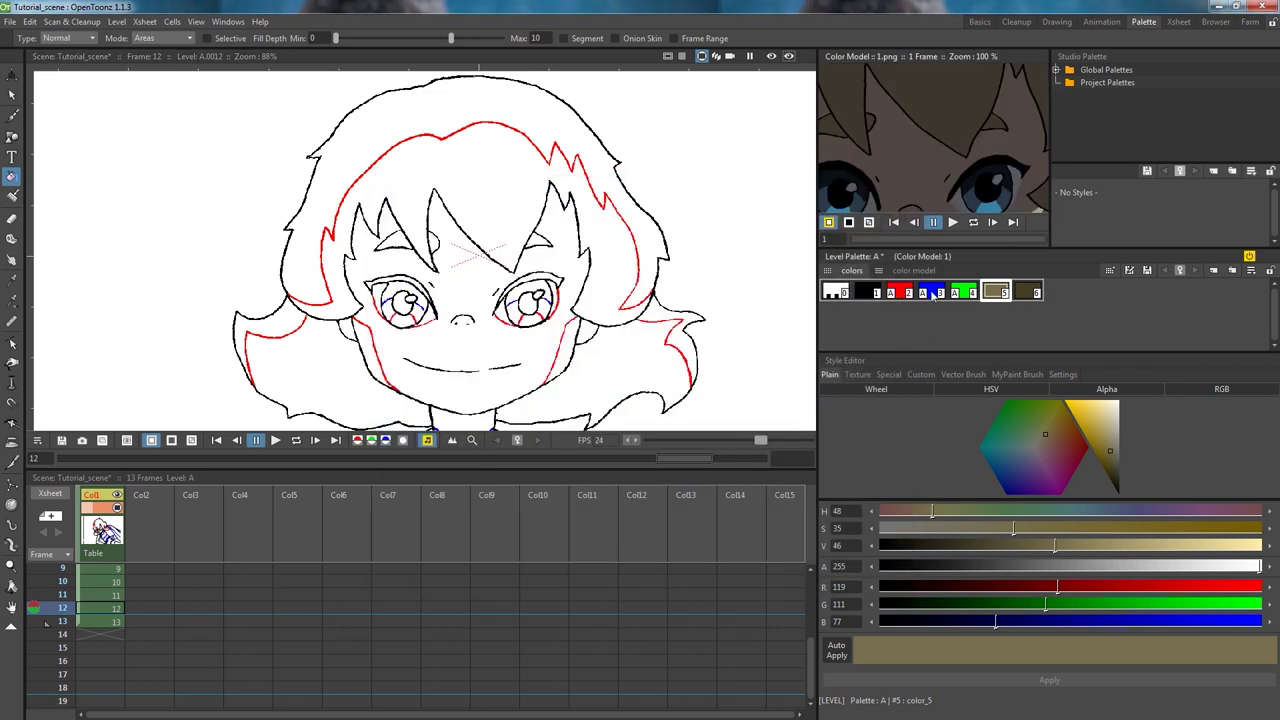
Step: Show the colour model's palette page and pick its tan hair style #15
left_click(911, 272)
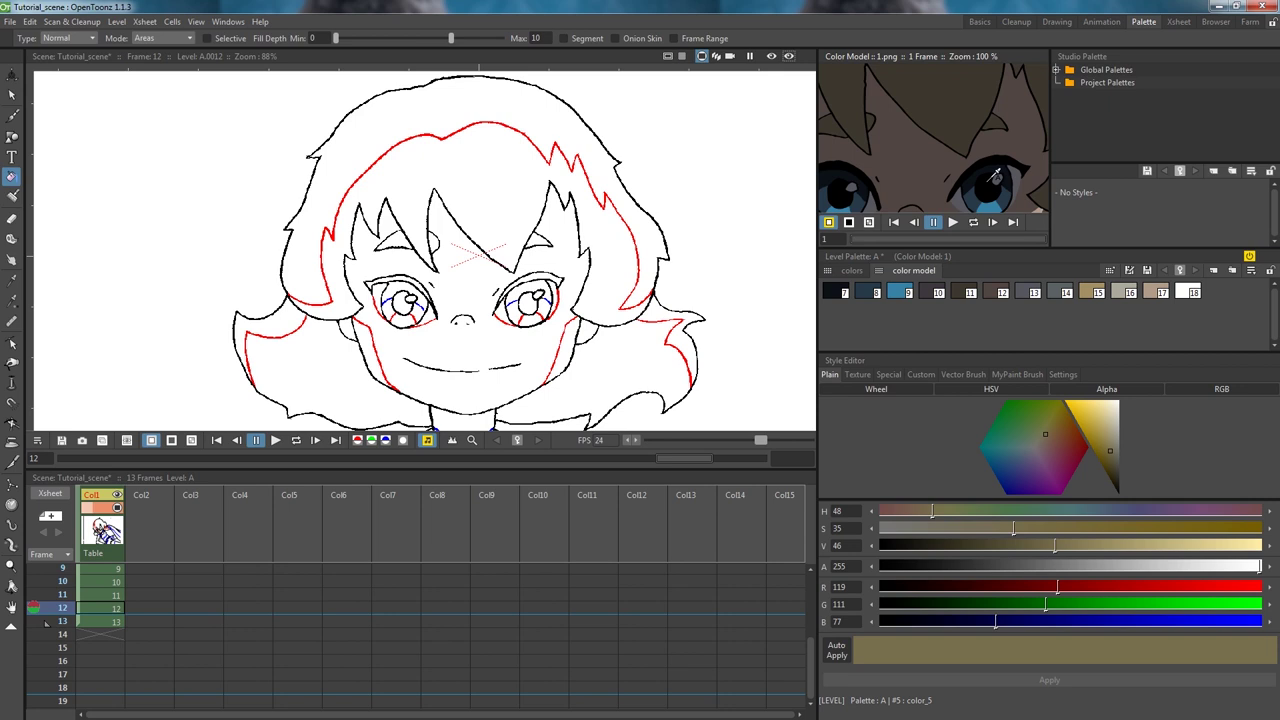
scroll(971, 128, "down", 5)
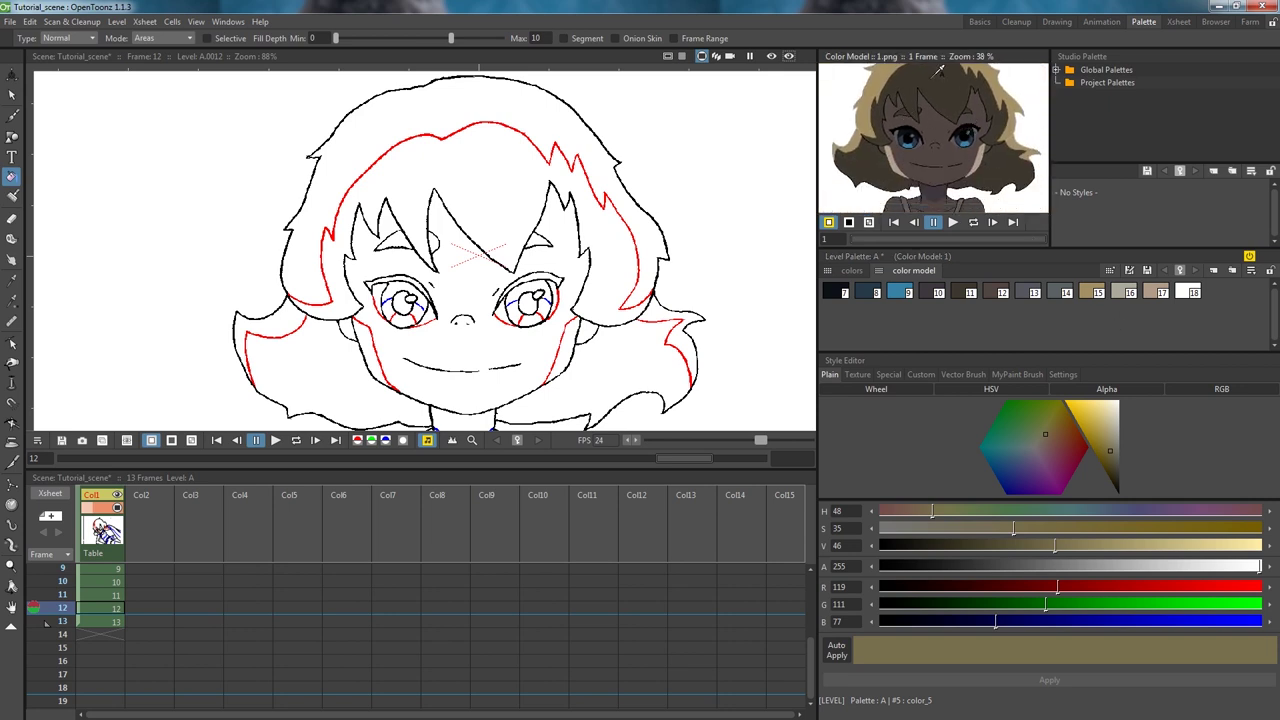
left_click(967, 73)
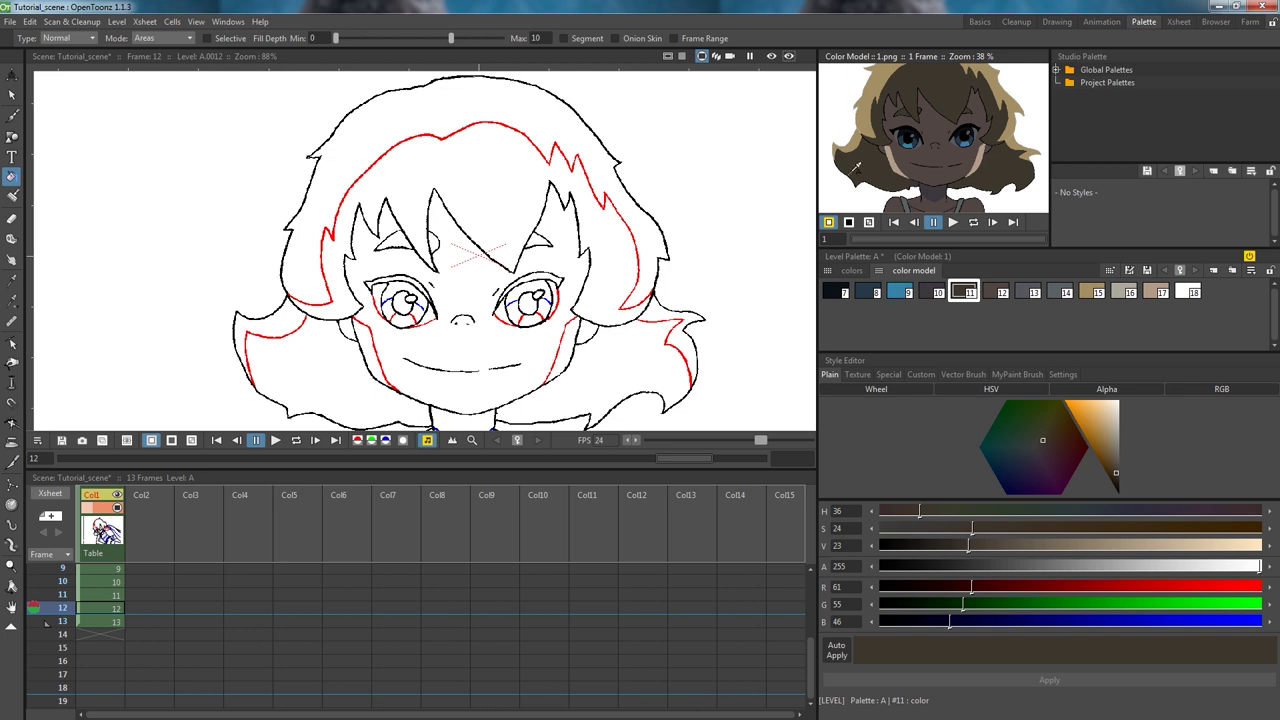
left_click(873, 100)
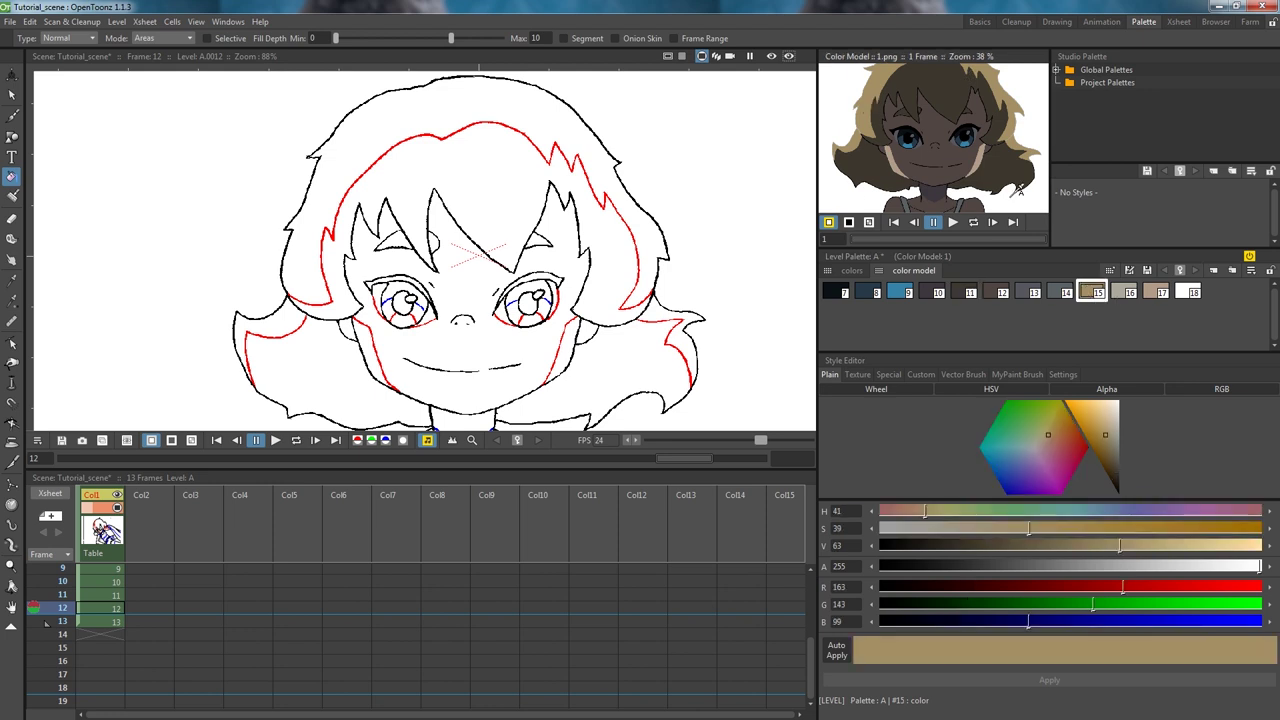
left_click(981, 149)
left_click(986, 150)
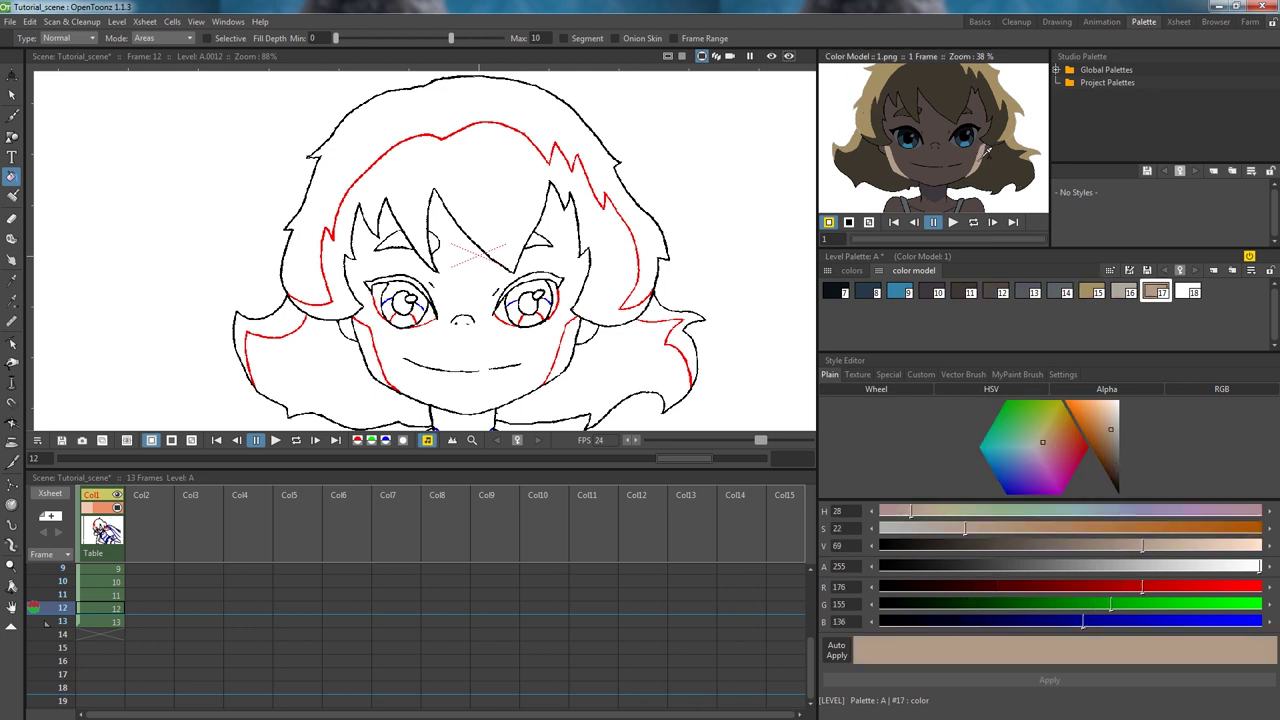
left_click(1007, 92)
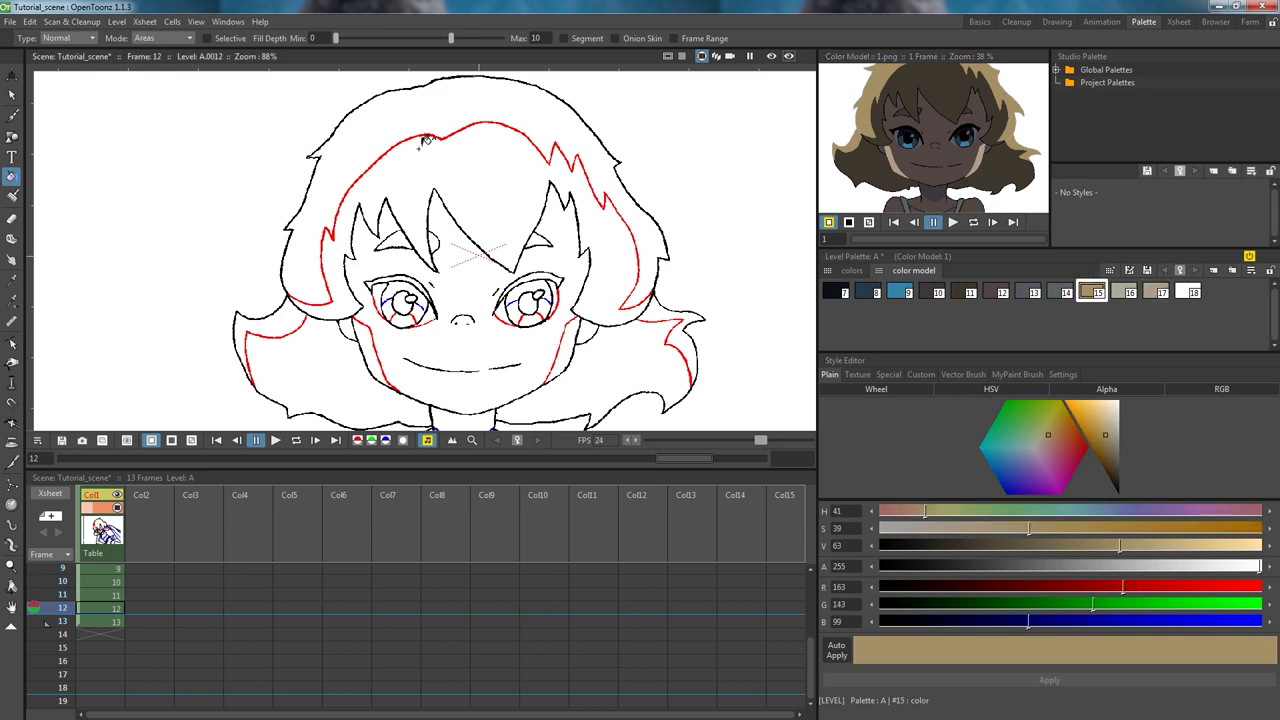
Step: Fill the top and right hair regions with tan #15 (R 163, G 143, B 99)
left_click(399, 122)
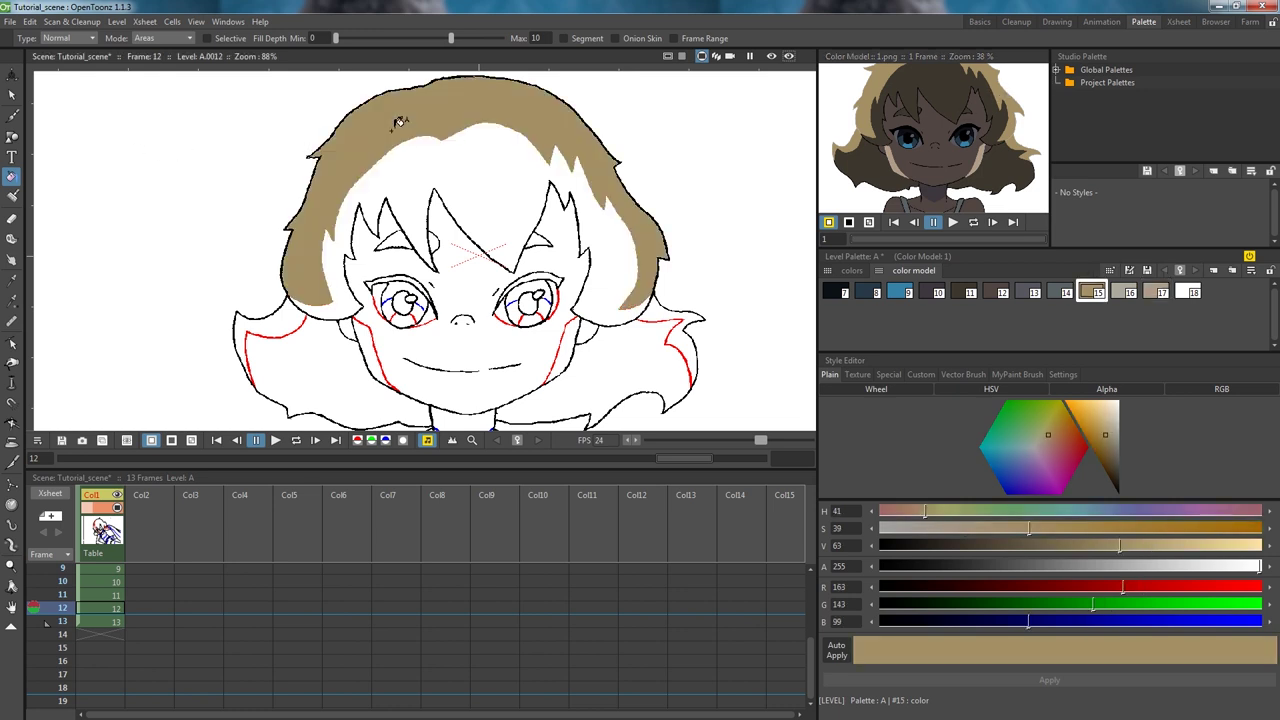
left_click(696, 343)
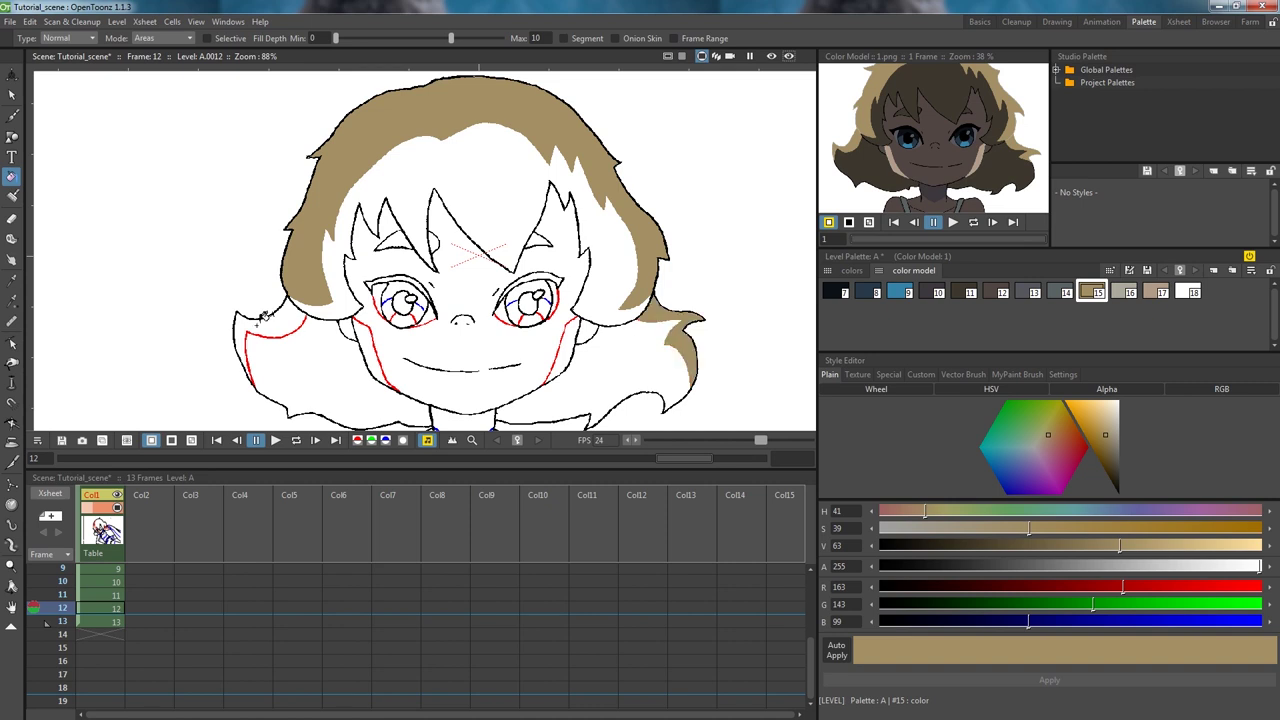
scroll(262, 318, "up", 5)
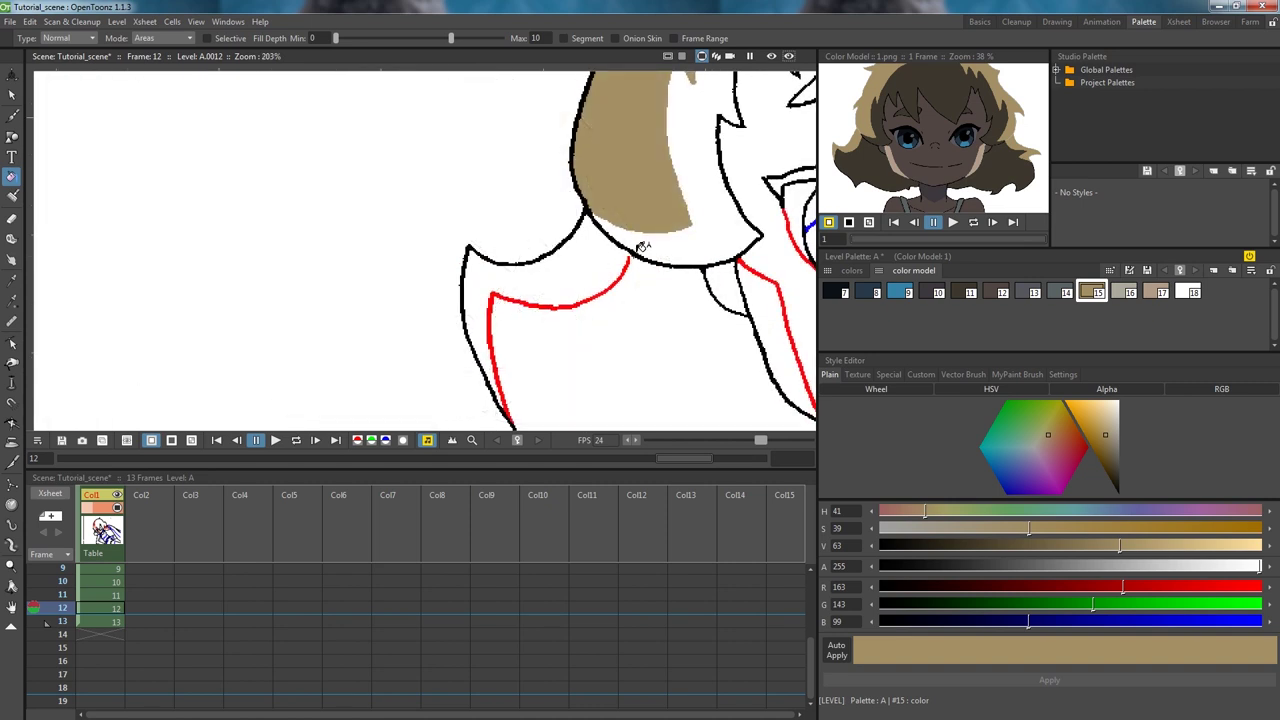
Step: Undo the mistaken tan fill below the hair and try the Brush with red style #2
left_click(589, 262)
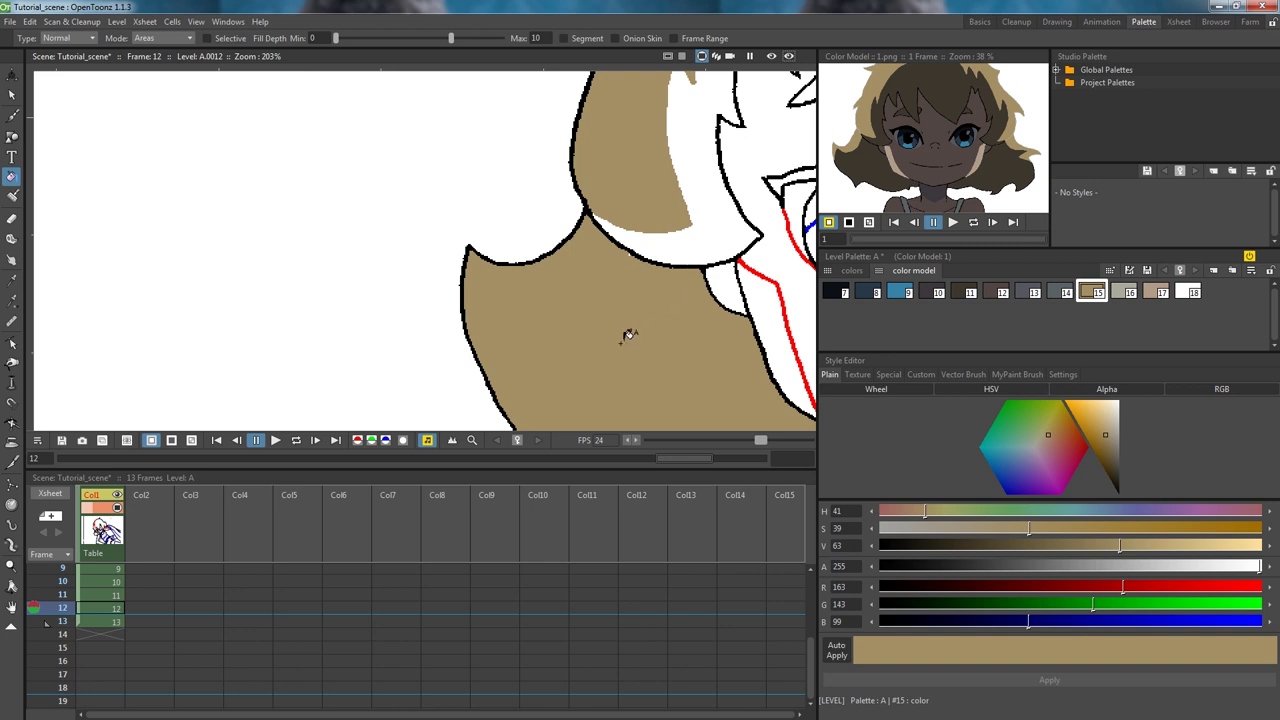
key("ctrl+z")
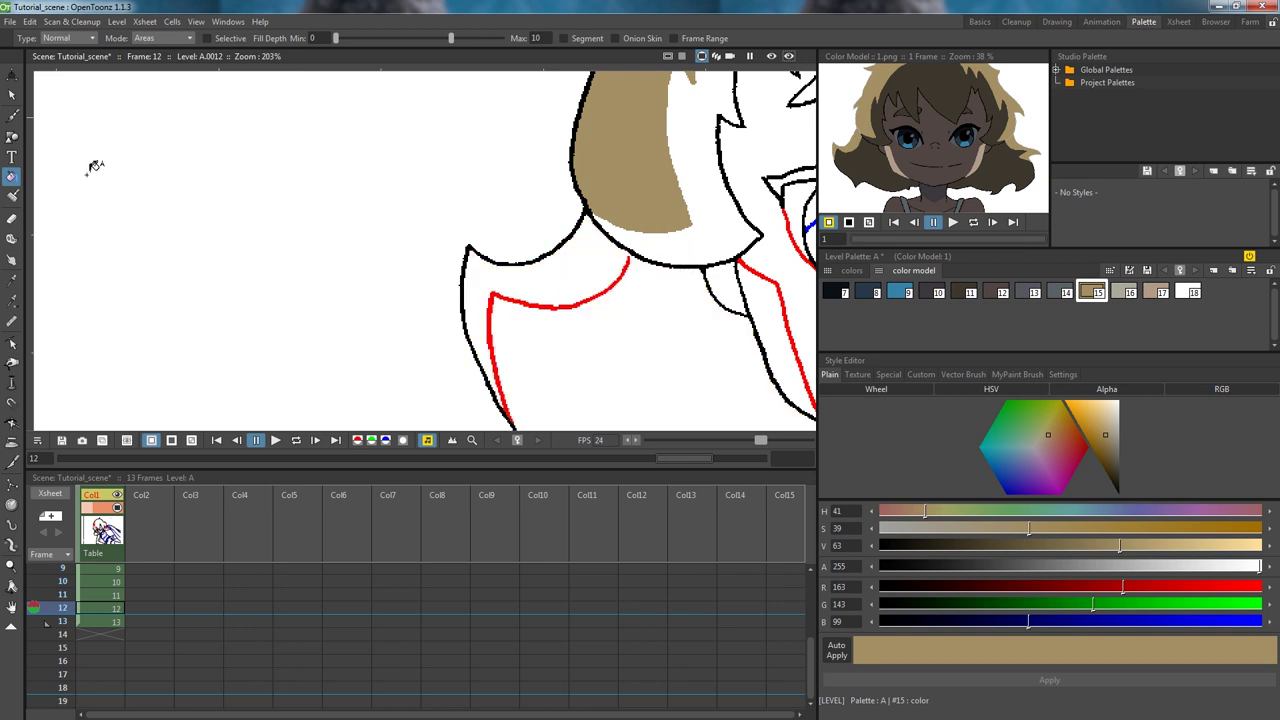
left_click(13, 117)
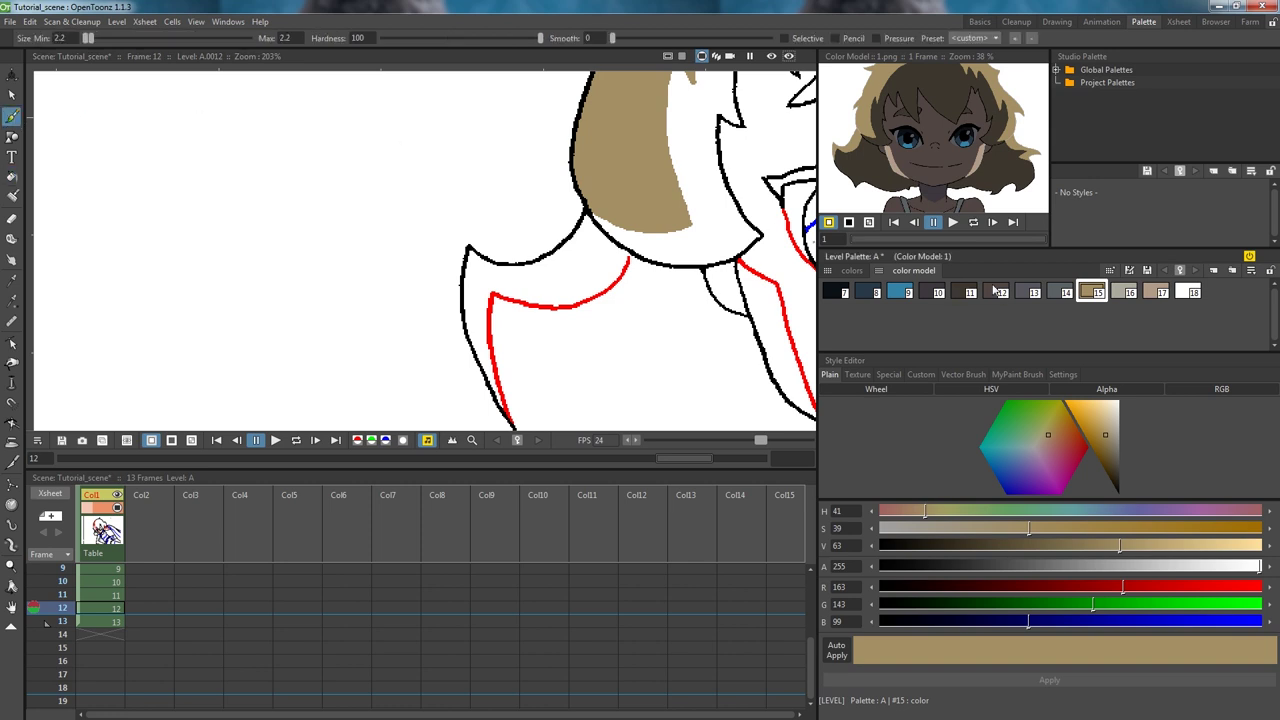
left_click(849, 271)
left_click(903, 292)
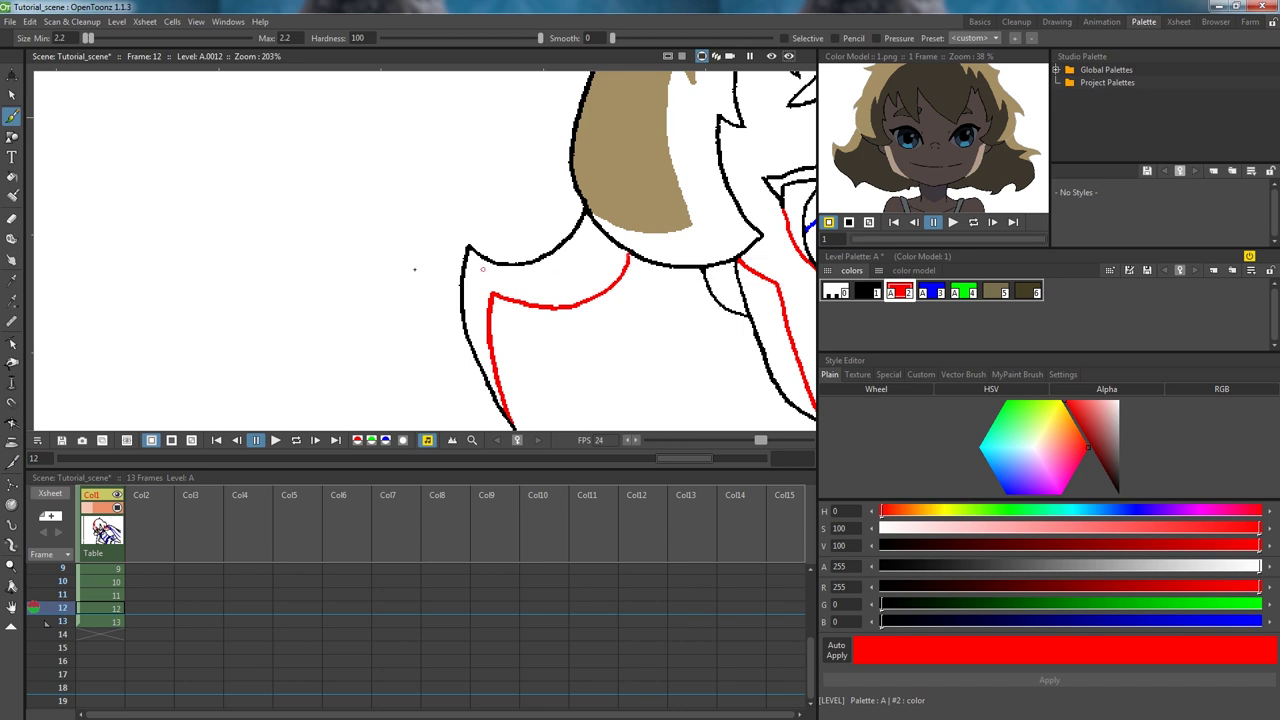
Step: Fill the lower-left hair tip with tan style #15
left_click(13, 177)
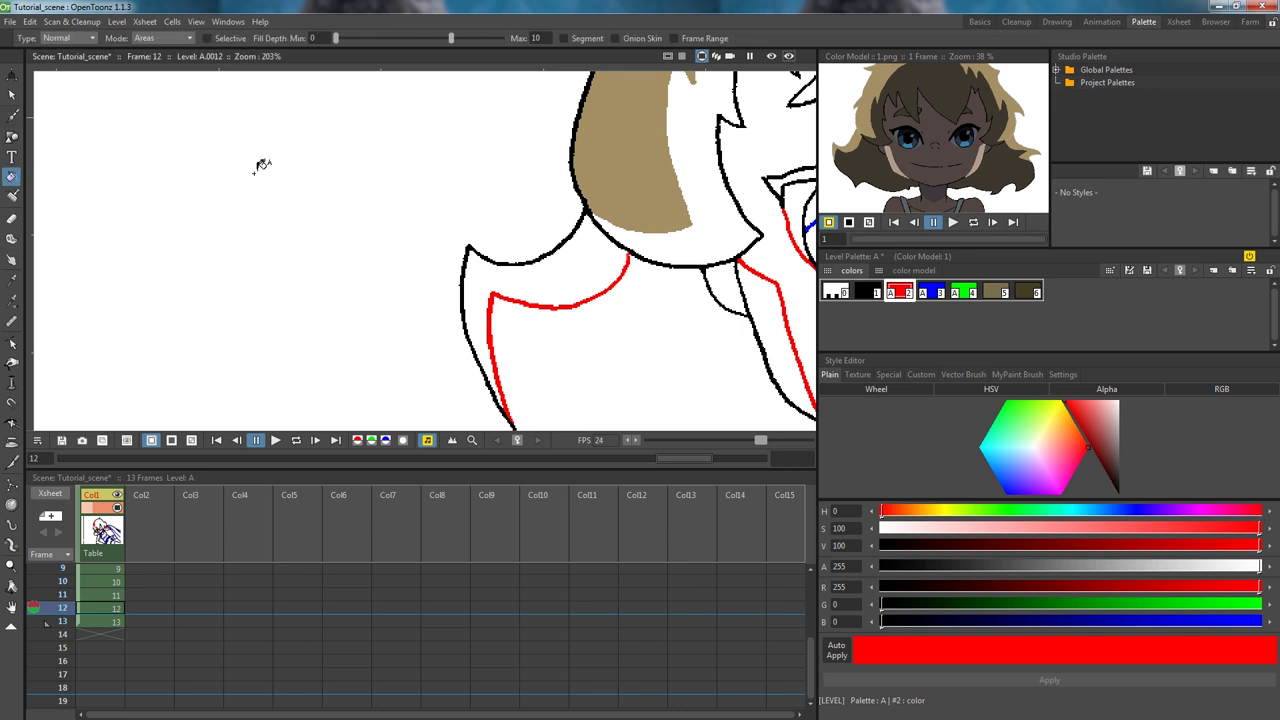
left_click(873, 113)
left_click(567, 258)
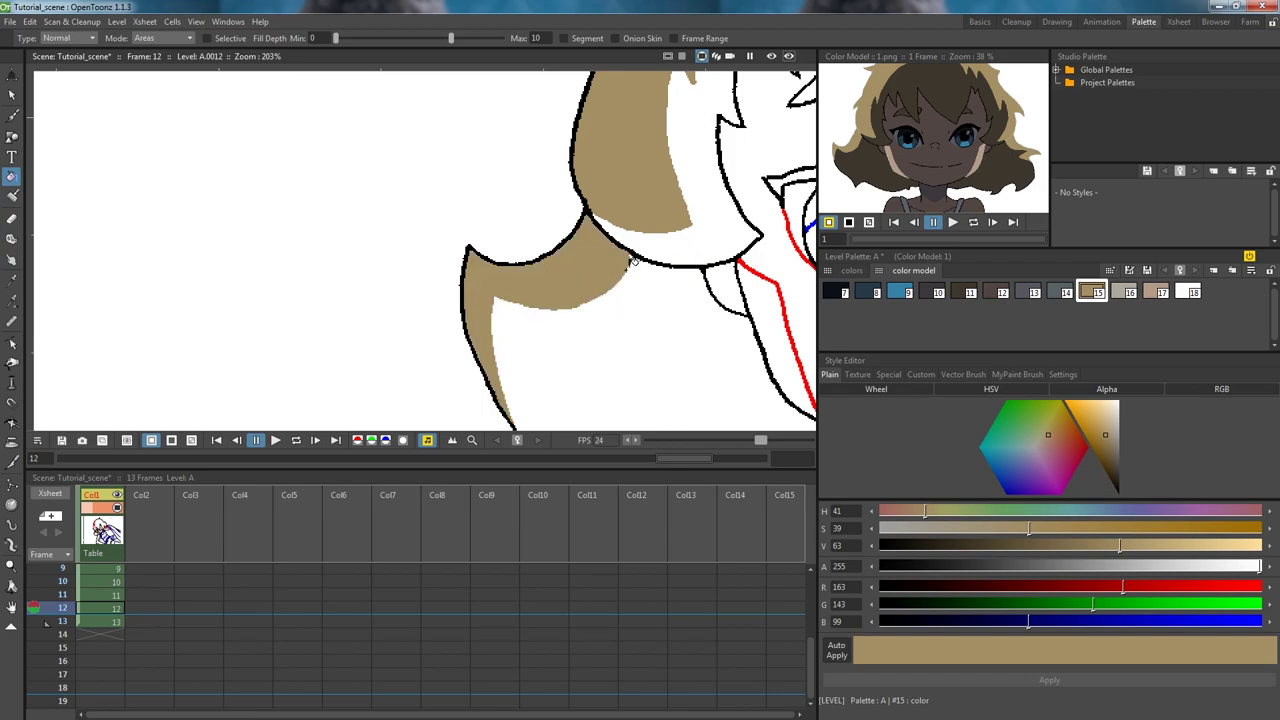
scroll(630, 258, "down", 3)
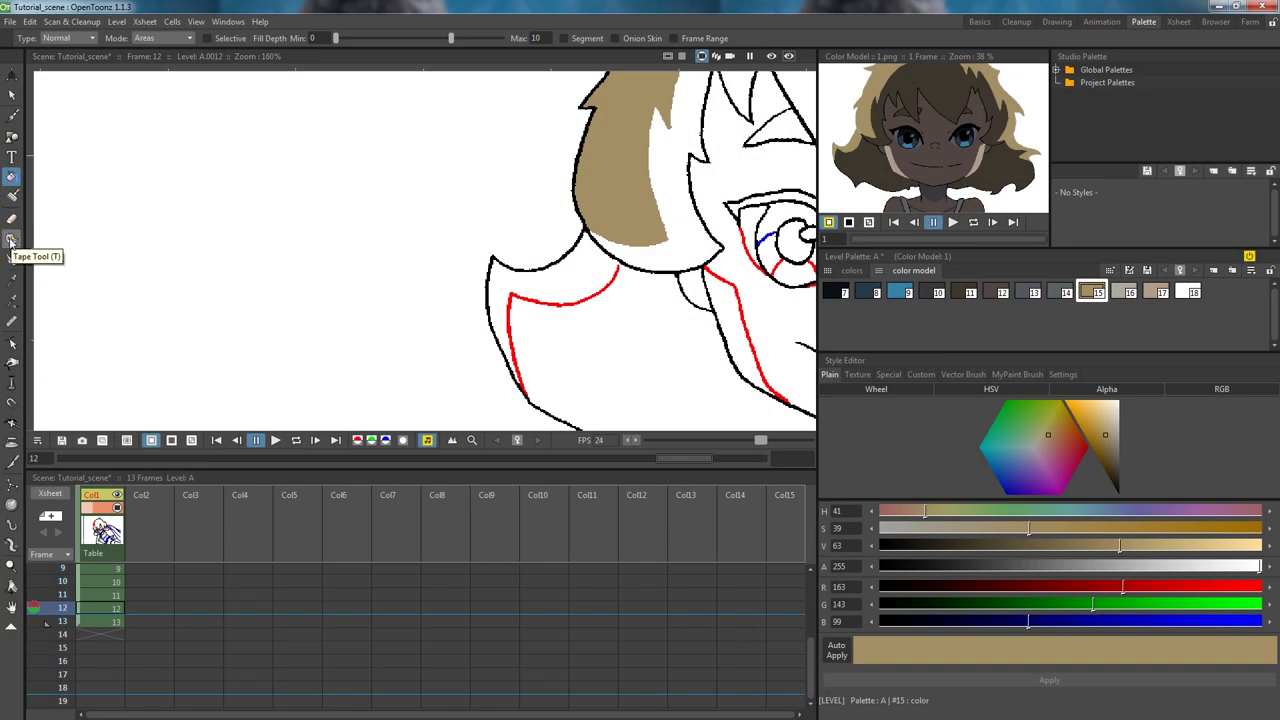
Step: Set the Tape tool to close gaps with the Rectangular type
left_click(11, 240)
left_click(66, 38)
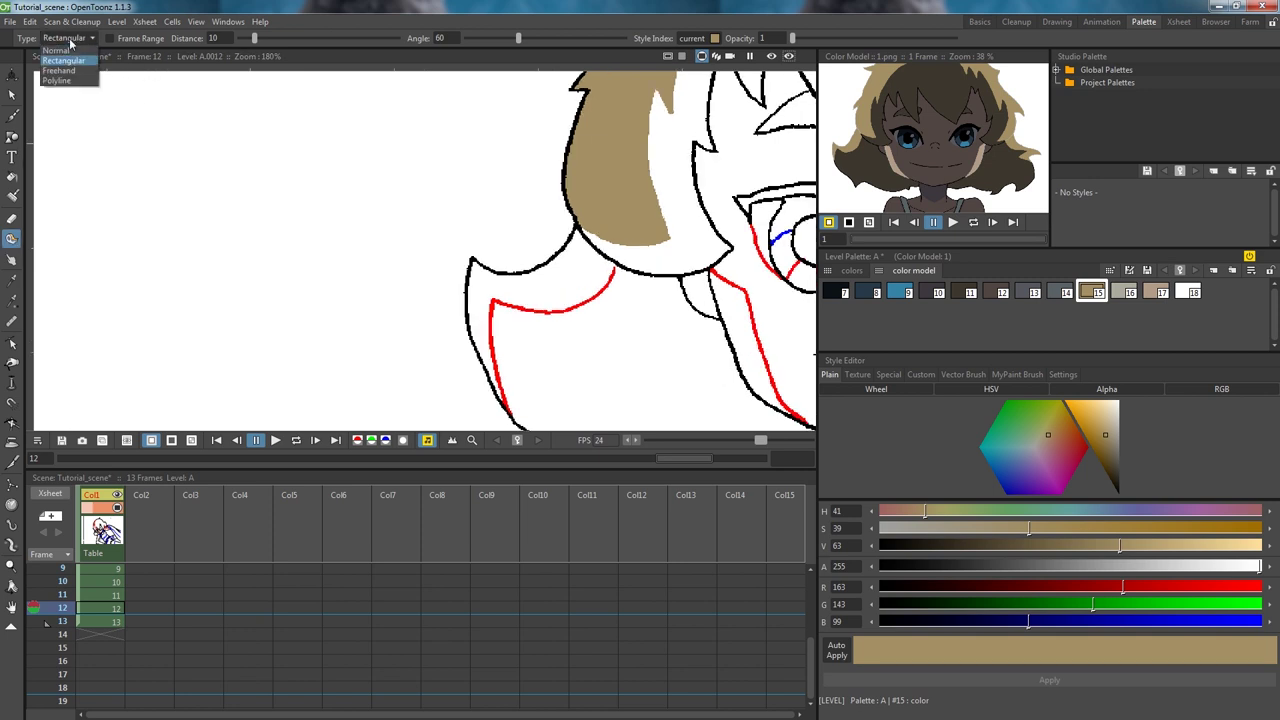
left_click(67, 61)
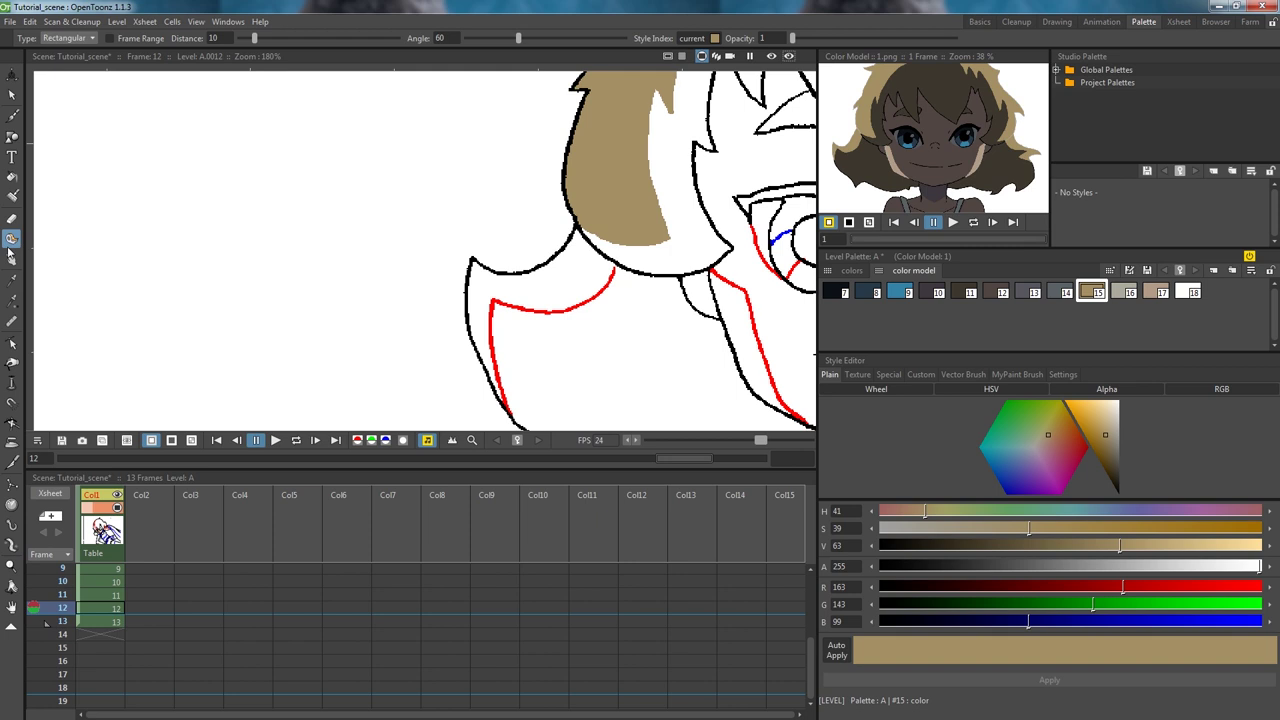
Step: Fill the remaining left hair section with tan
left_click(14, 177)
left_click(565, 277)
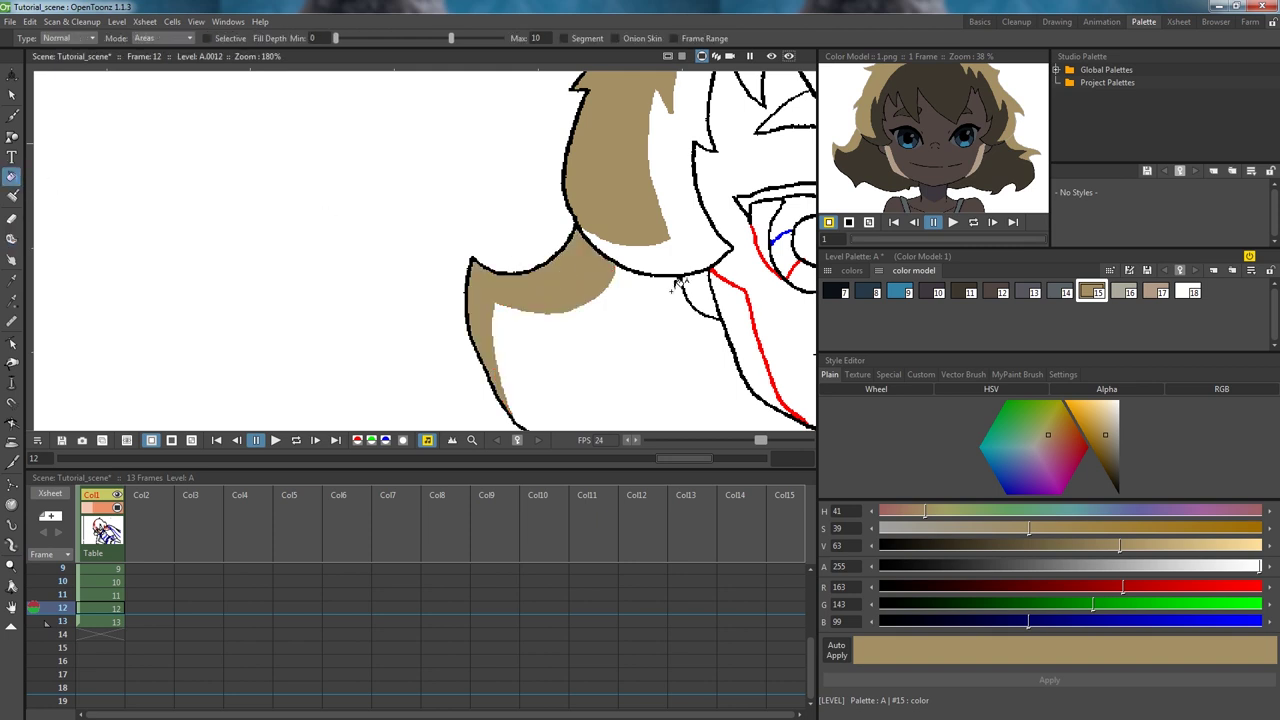
scroll(714, 290, "down", 3)
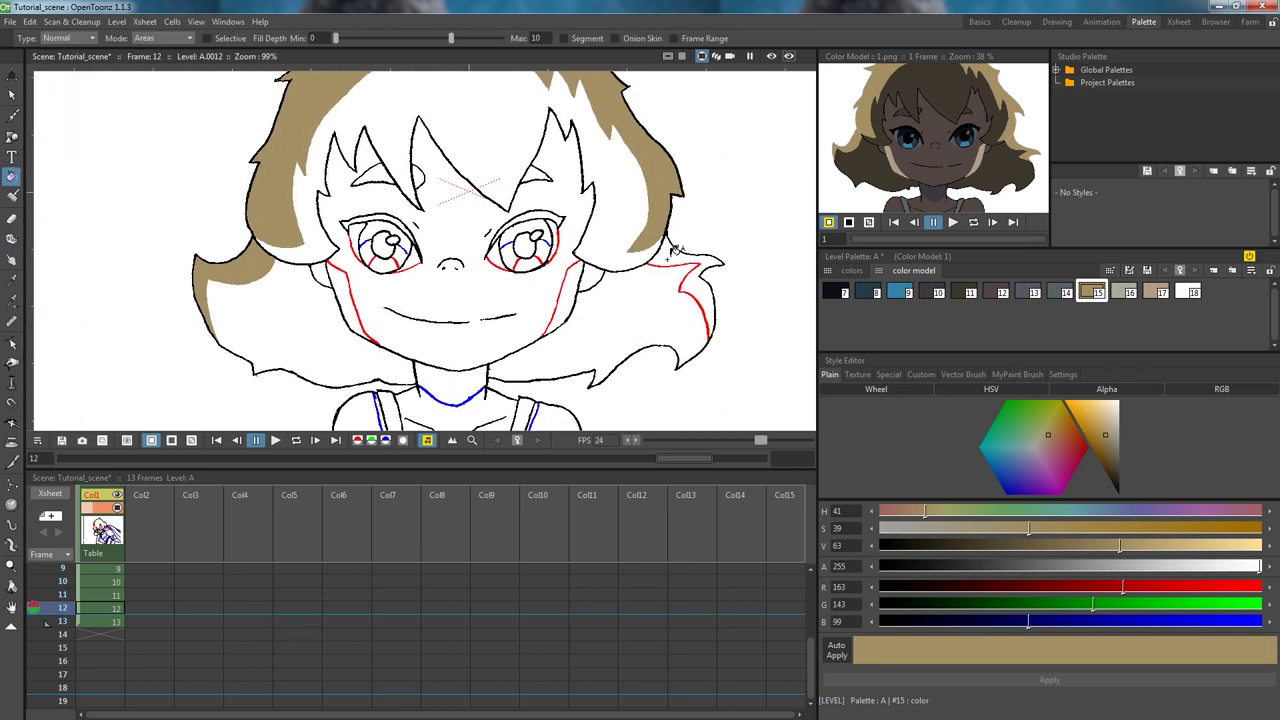
Step: Fill the right hair area beside the face with its colour-model style
left_click(668, 256)
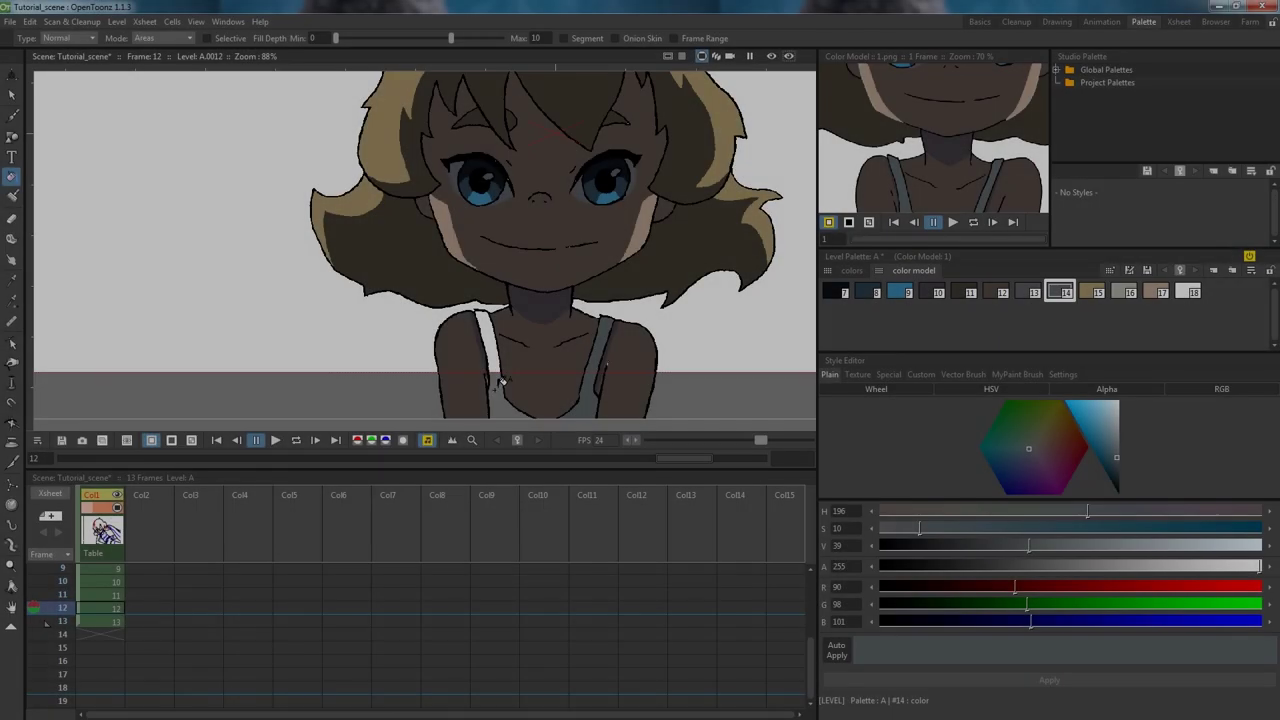
scroll(535, 197, "up", 3)
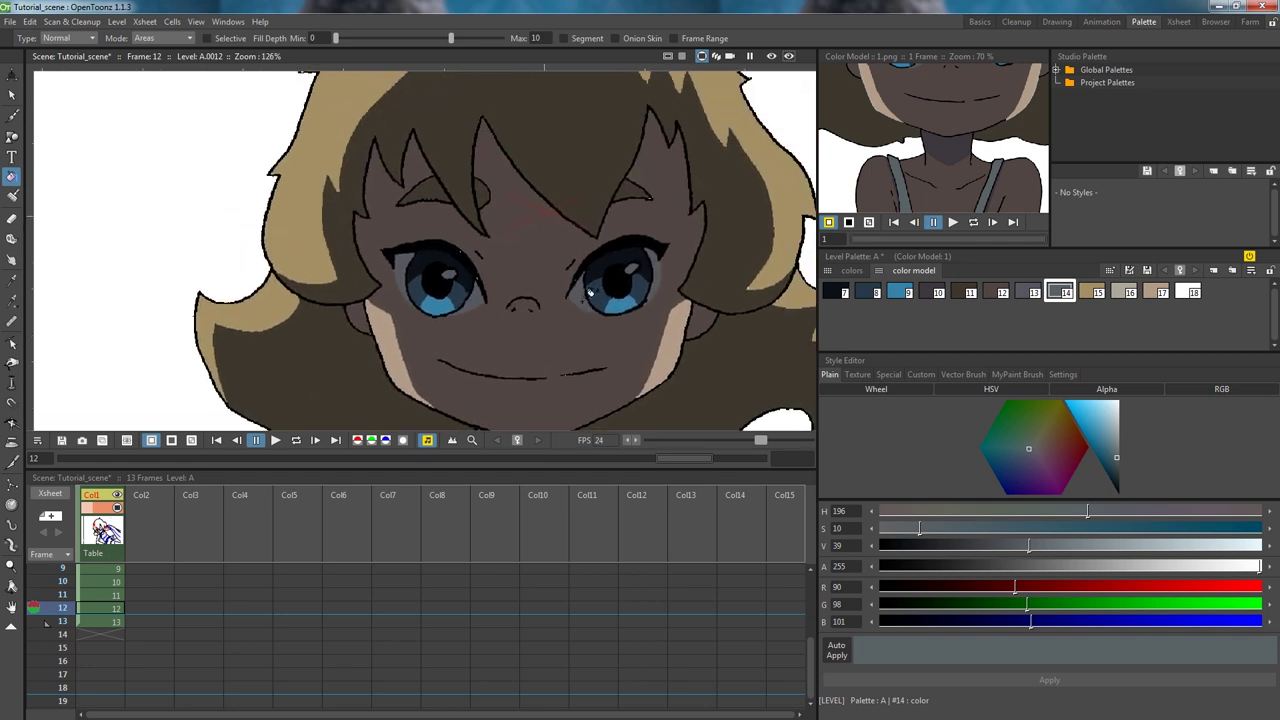
scroll(499, 220, "down", 2)
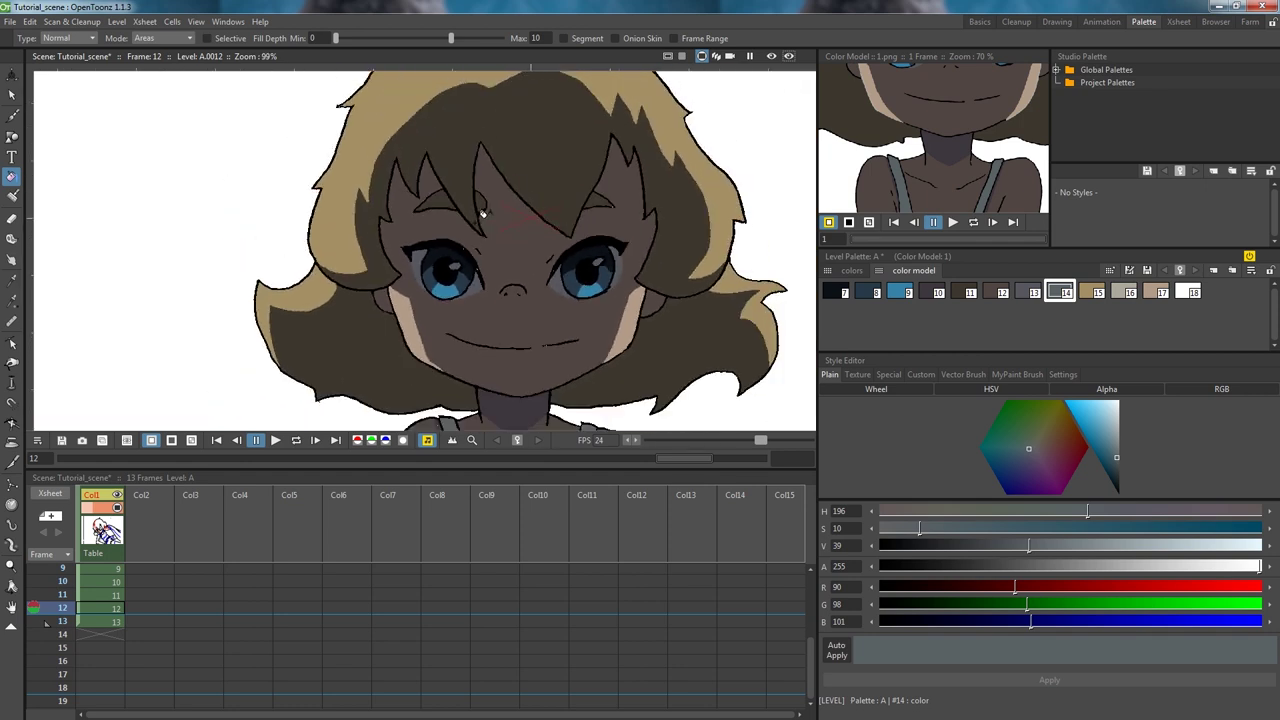
Step: Turn on Transparency Check, zoom in, and pick black ink style #1 from an outline
left_click(196, 21)
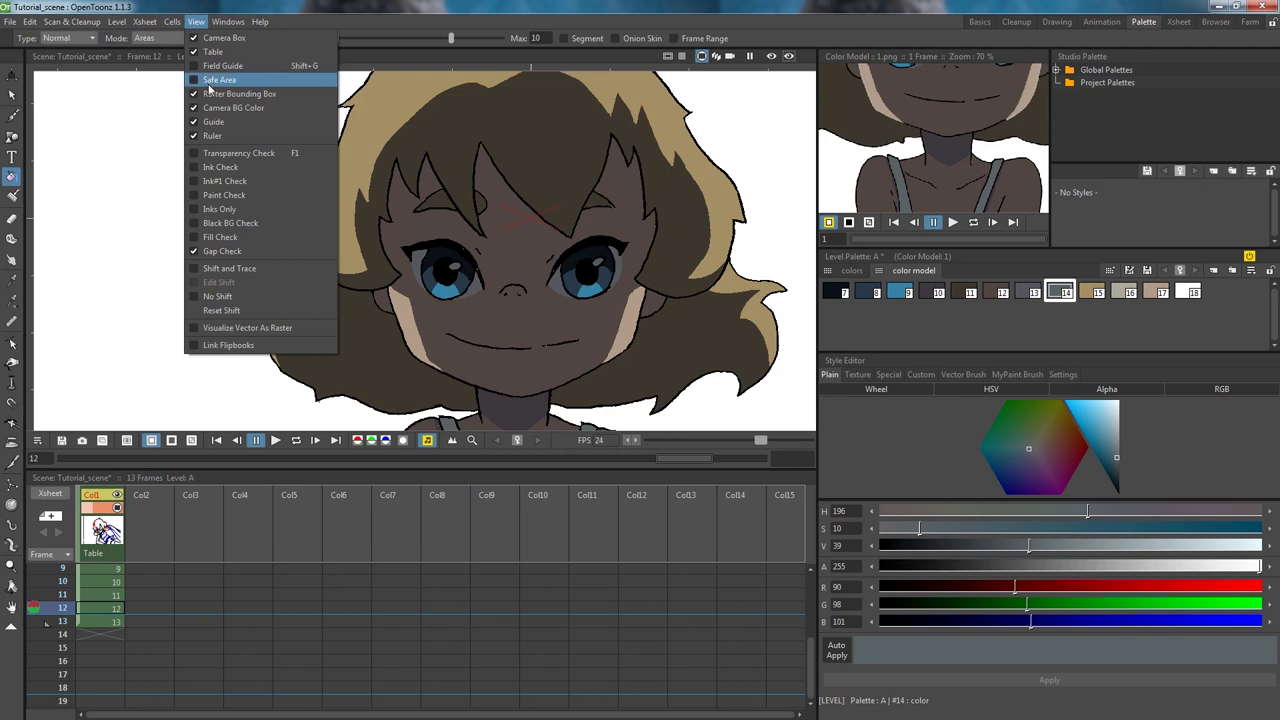
left_click(226, 156)
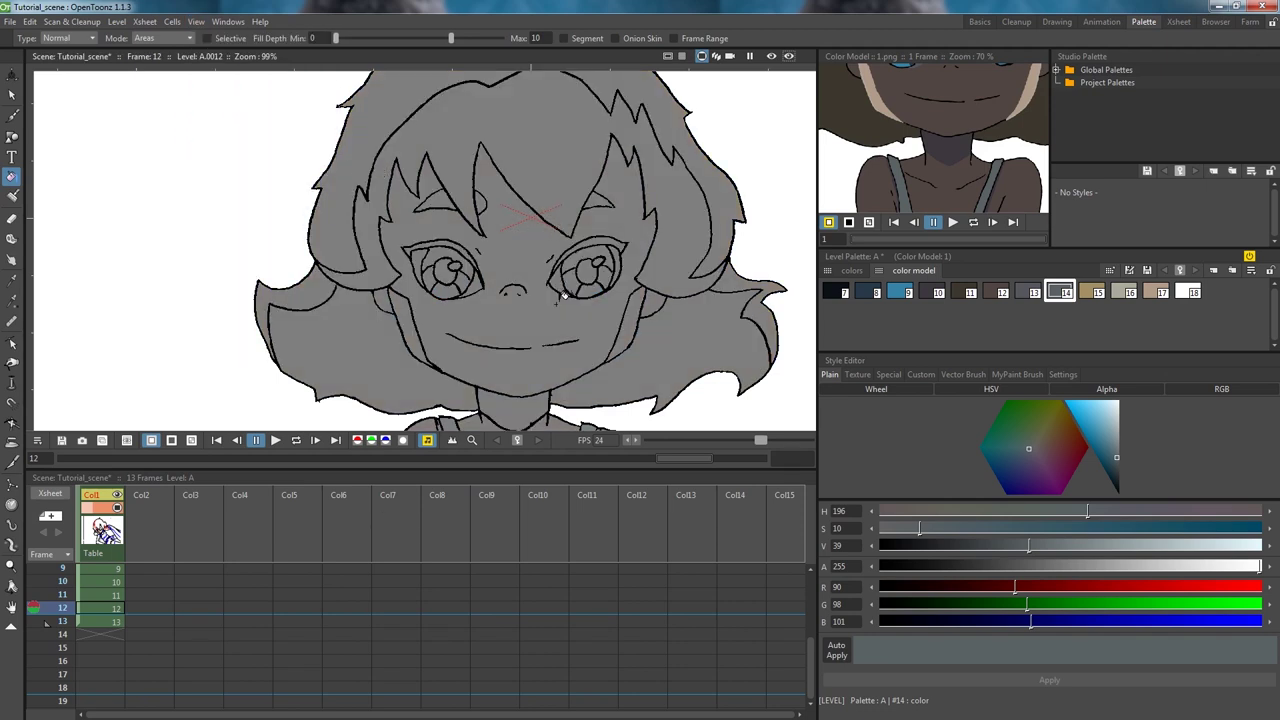
scroll(557, 333, "up", 2)
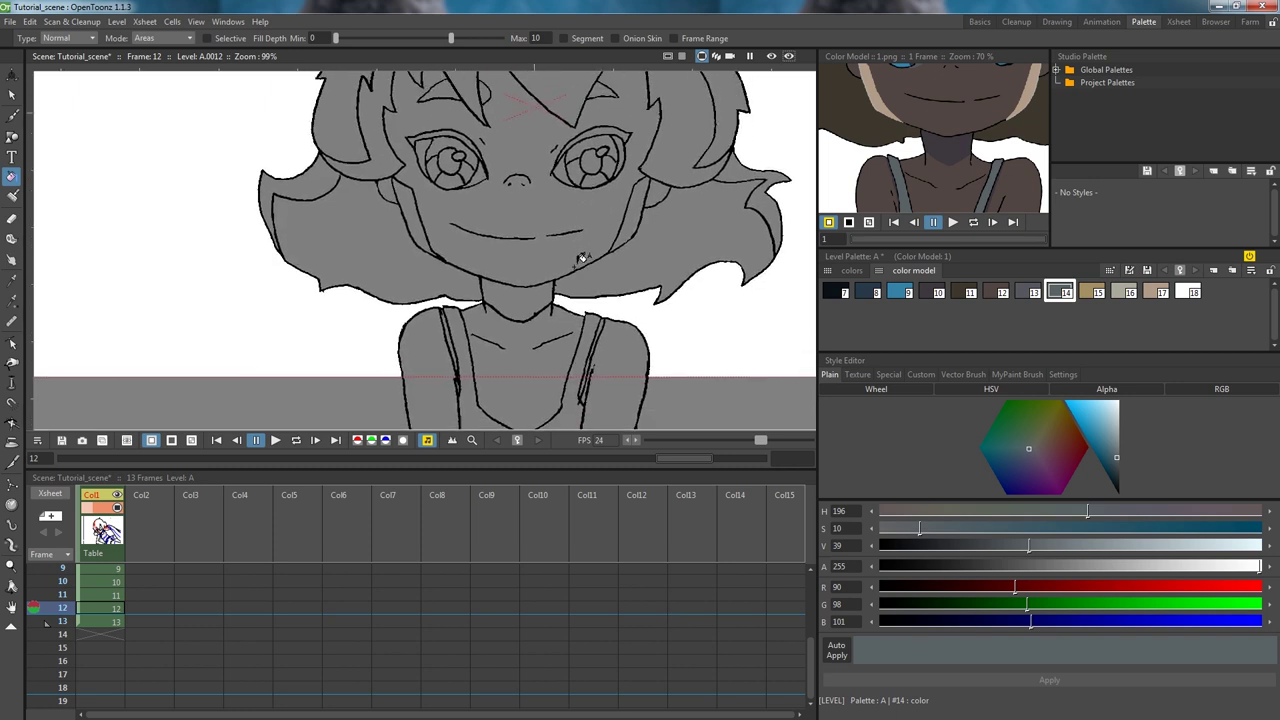
scroll(548, 236, "up", 5)
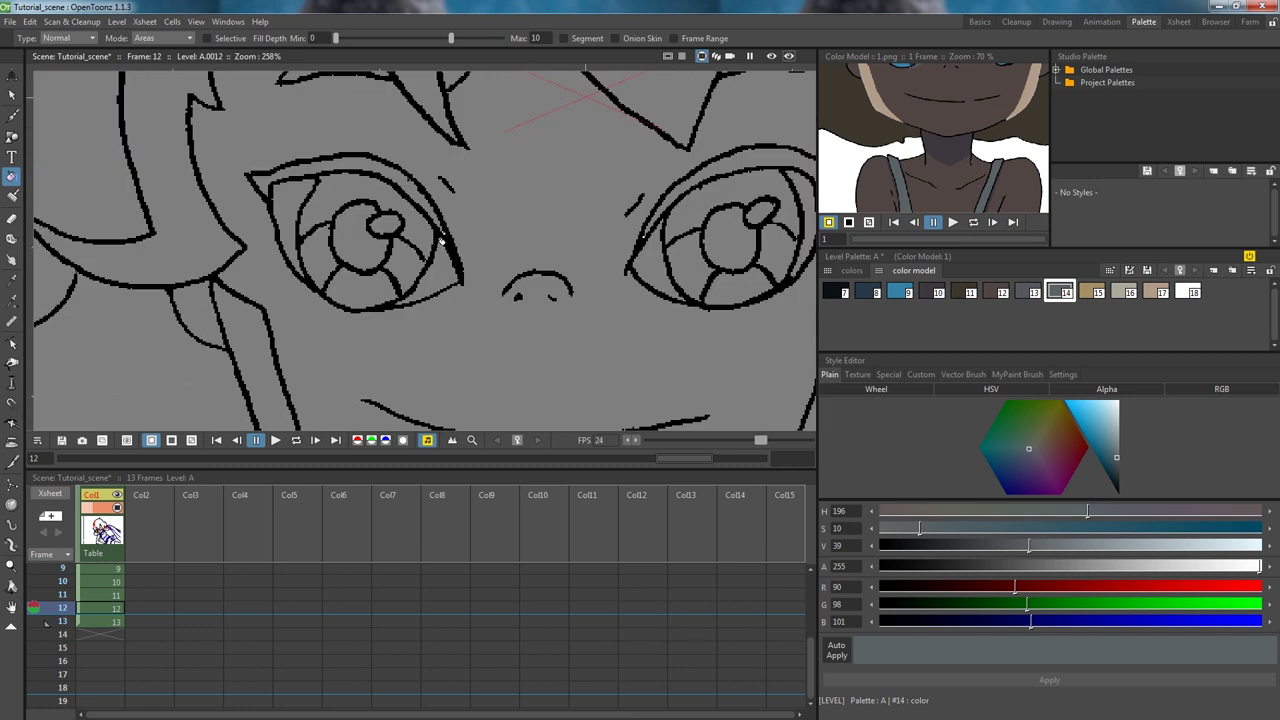
left_click(12, 282)
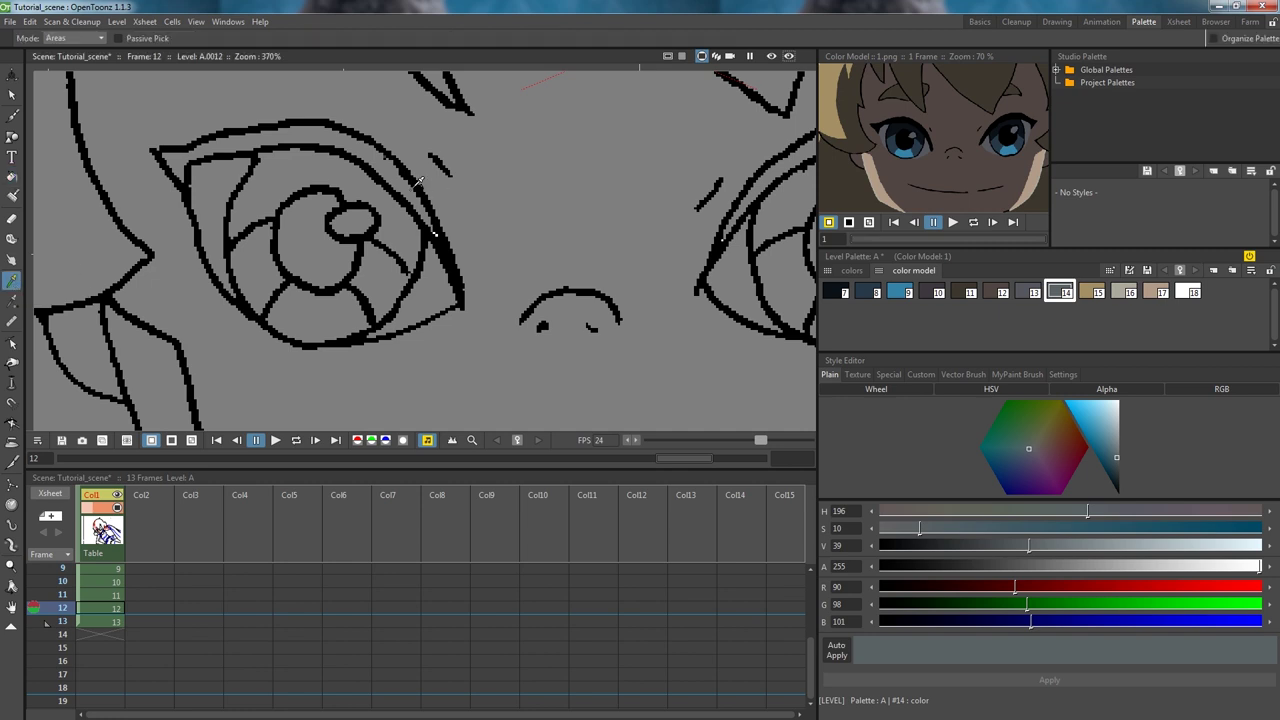
left_click(413, 175)
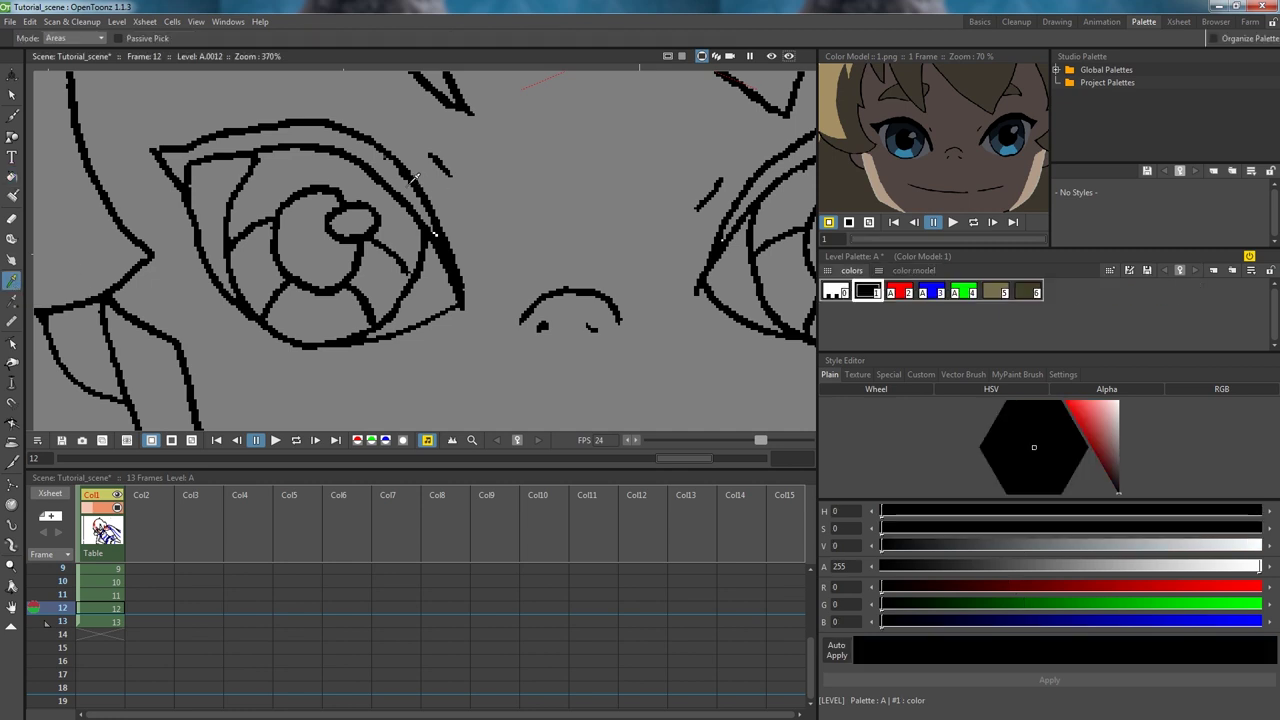
Step: Set the Fill tool to Rectangular type and bring the second eye into view
left_click(11, 177)
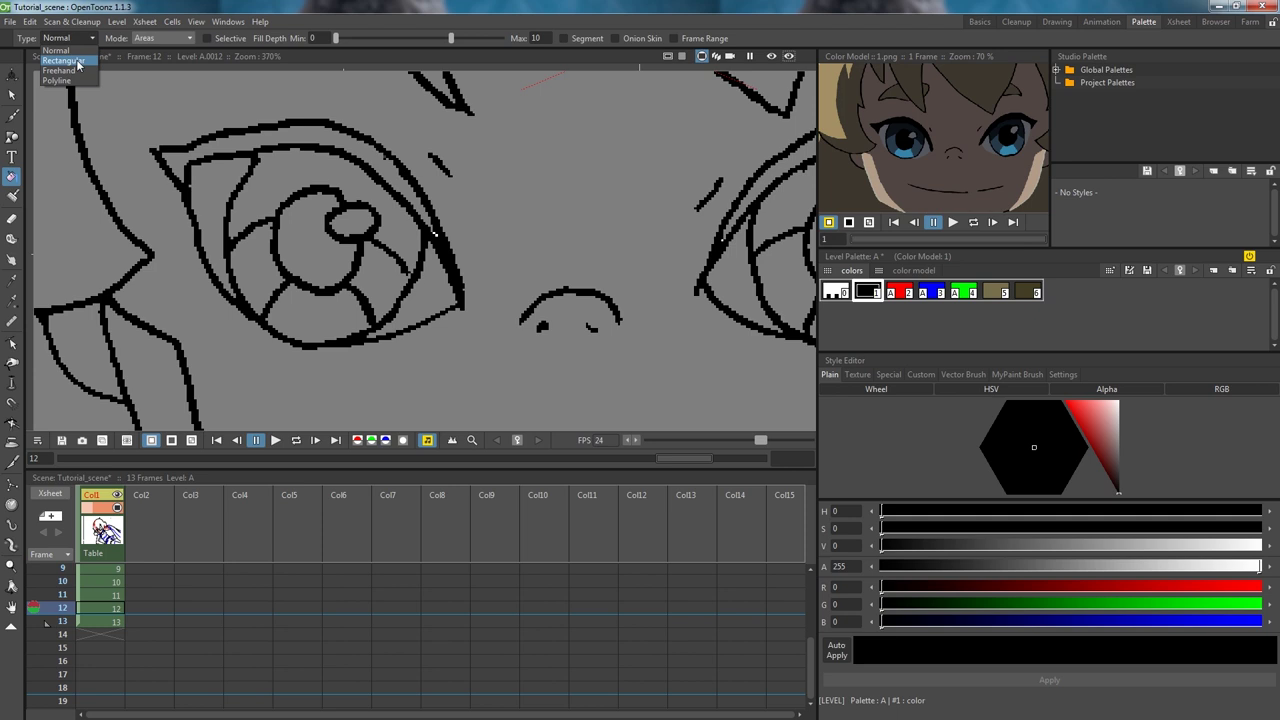
left_click(76, 60)
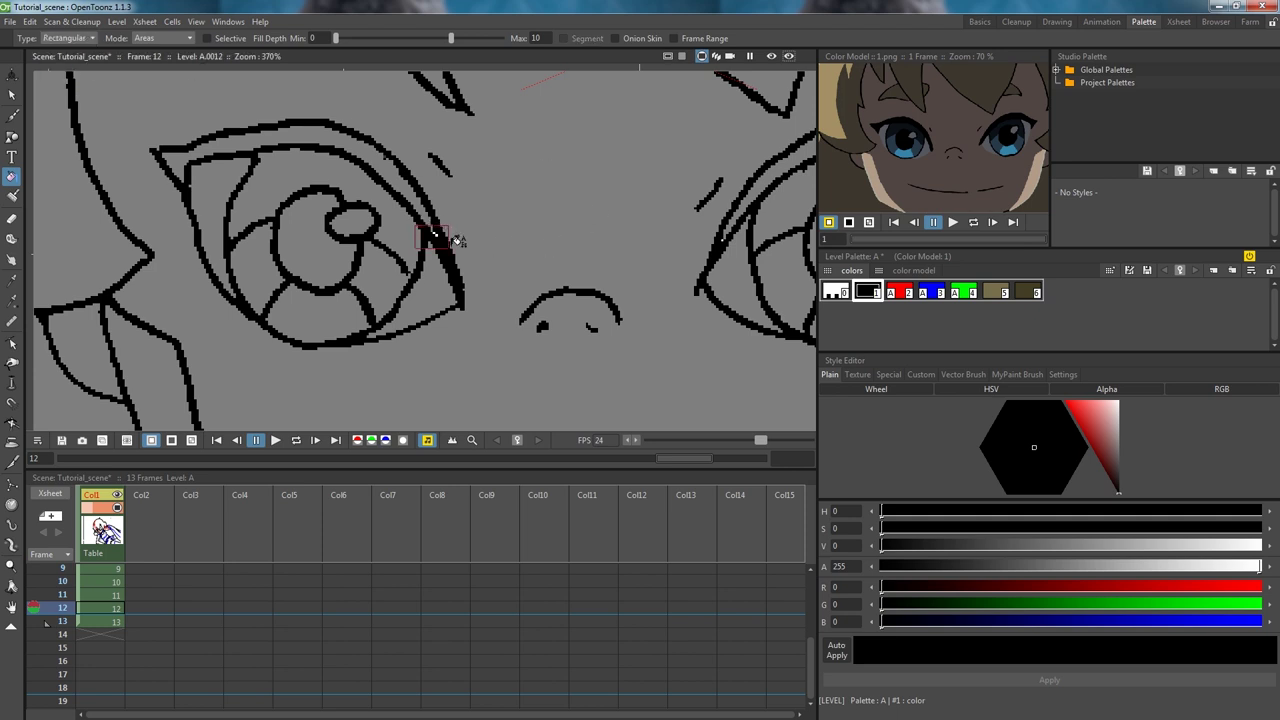
left_click_drag(622, 234, 503, 244)
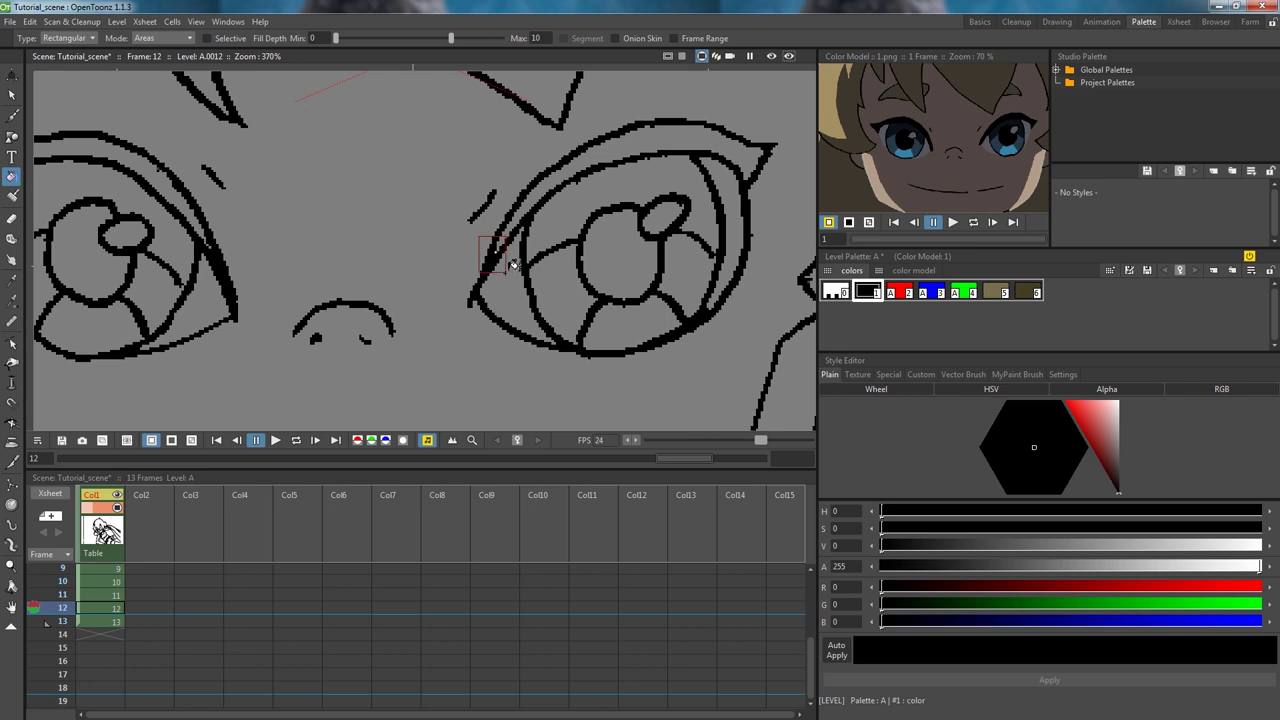
scroll(513, 264, "down", 4)
scroll(580, 223, "up", 4)
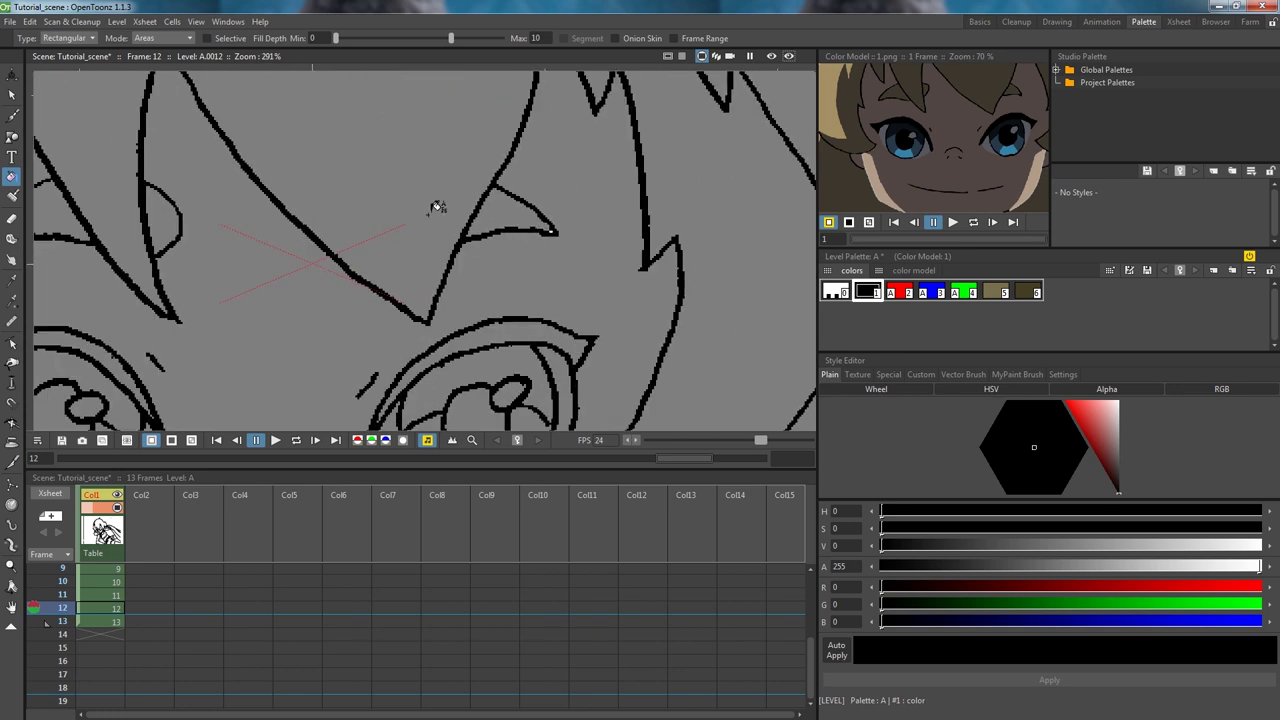
Step: Pick dark brown style #11 from the colour model and return to the Fill tool
left_click(12, 279)
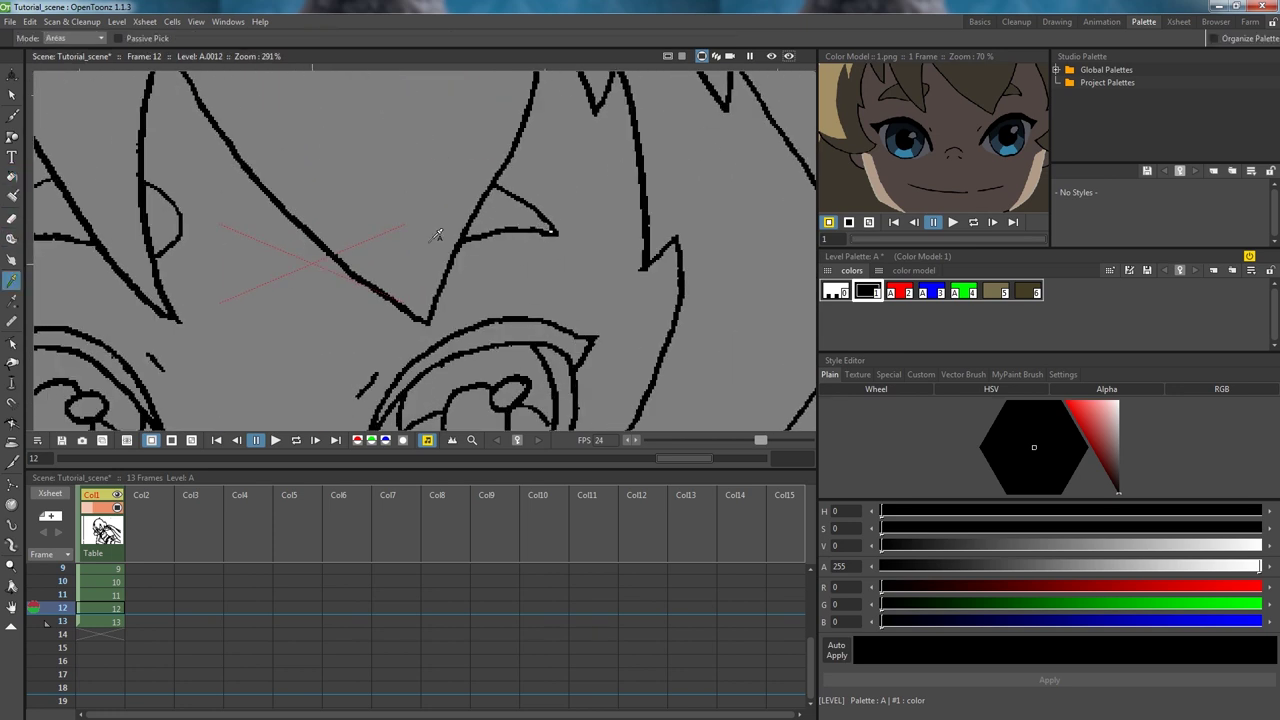
left_click(497, 203)
left_click(13, 178)
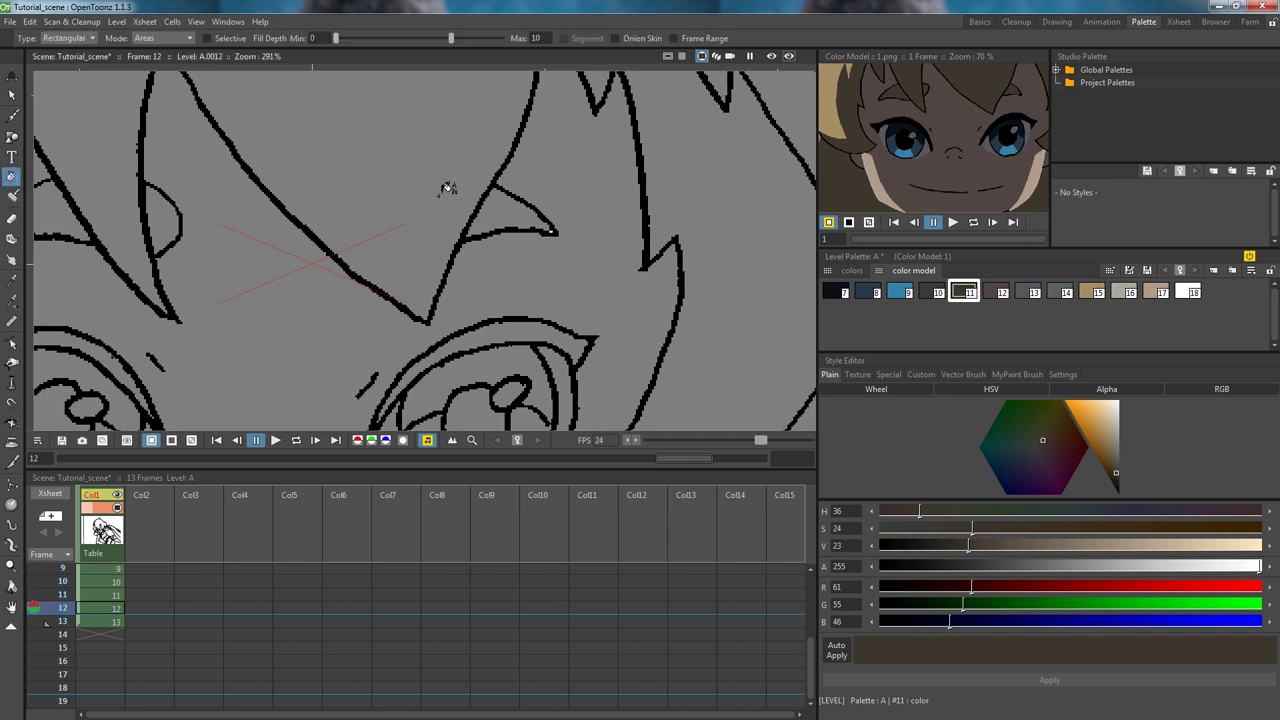
scroll(581, 248, "down", 3)
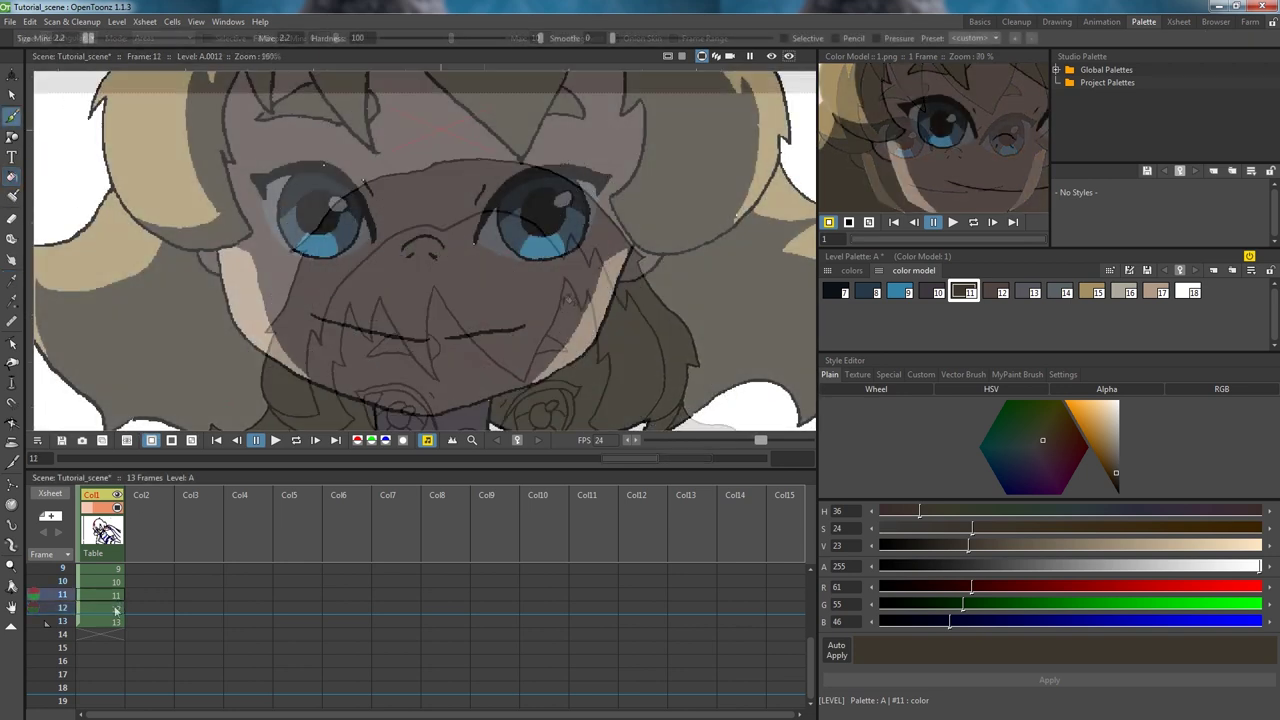
Step: Preview frame 11's painted face on white, then switch the preview off
left_click(115, 612)
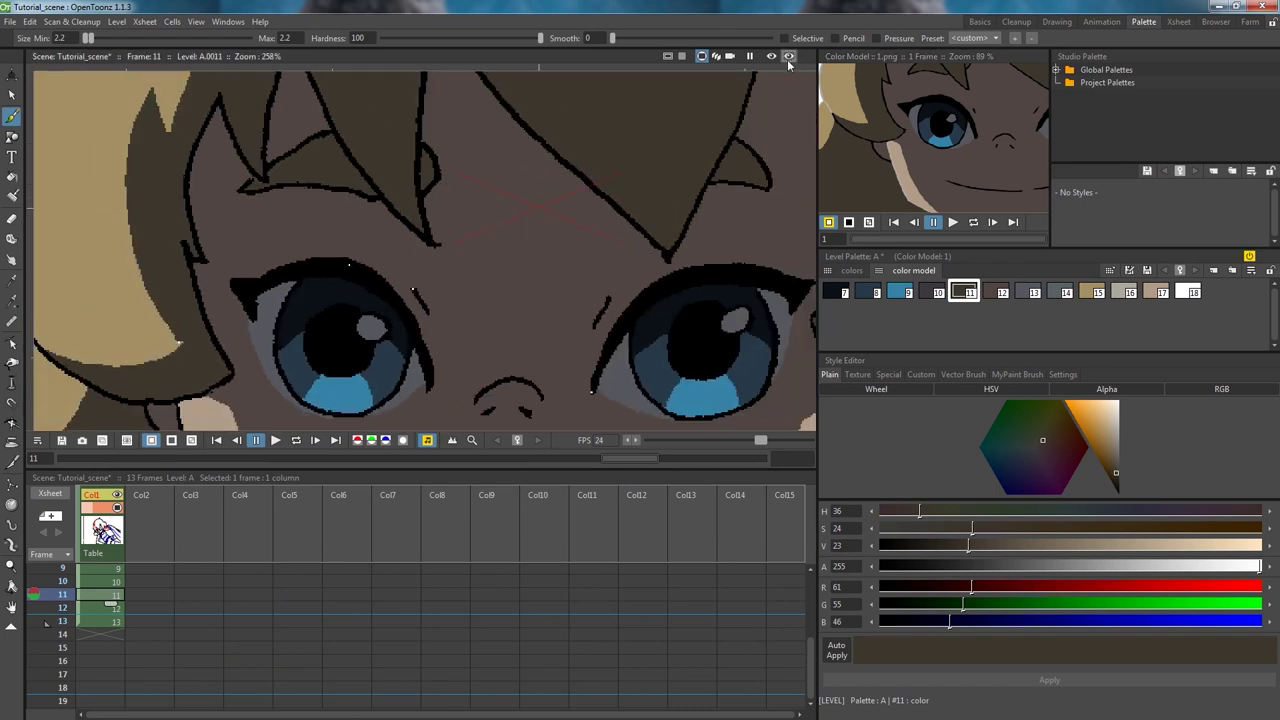
left_click(771, 59)
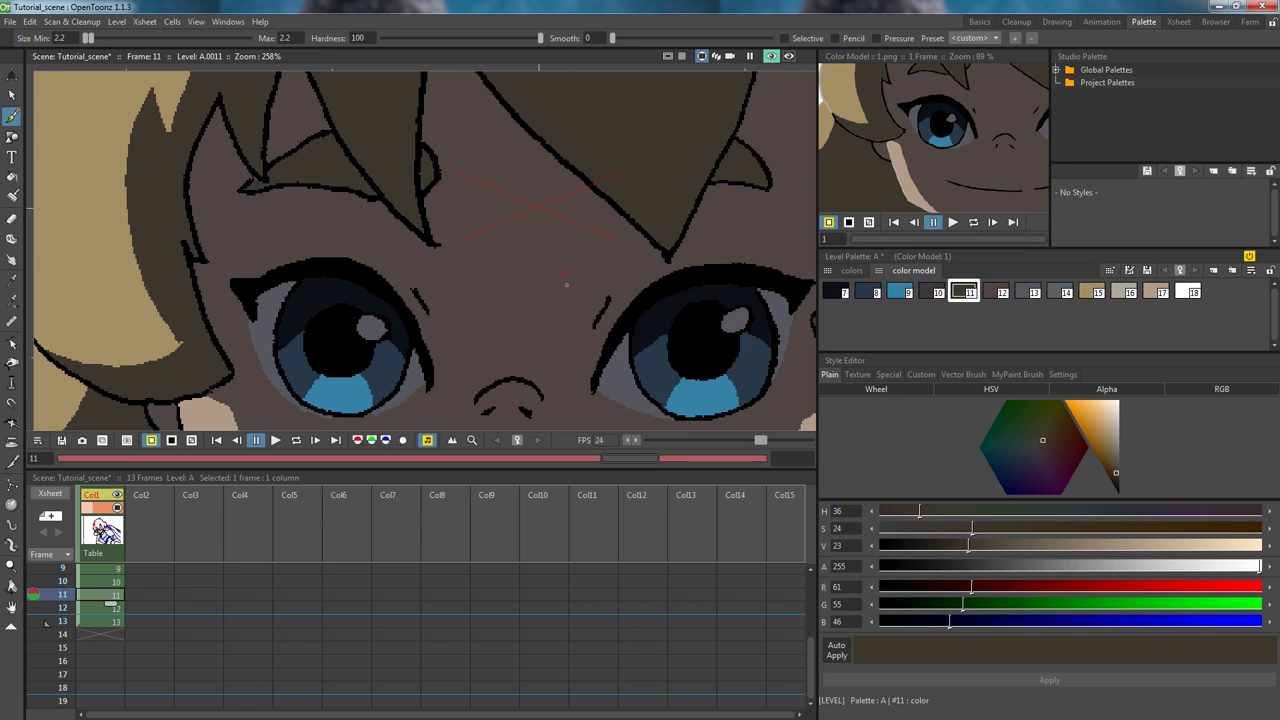
scroll(566, 284, "down", 6)
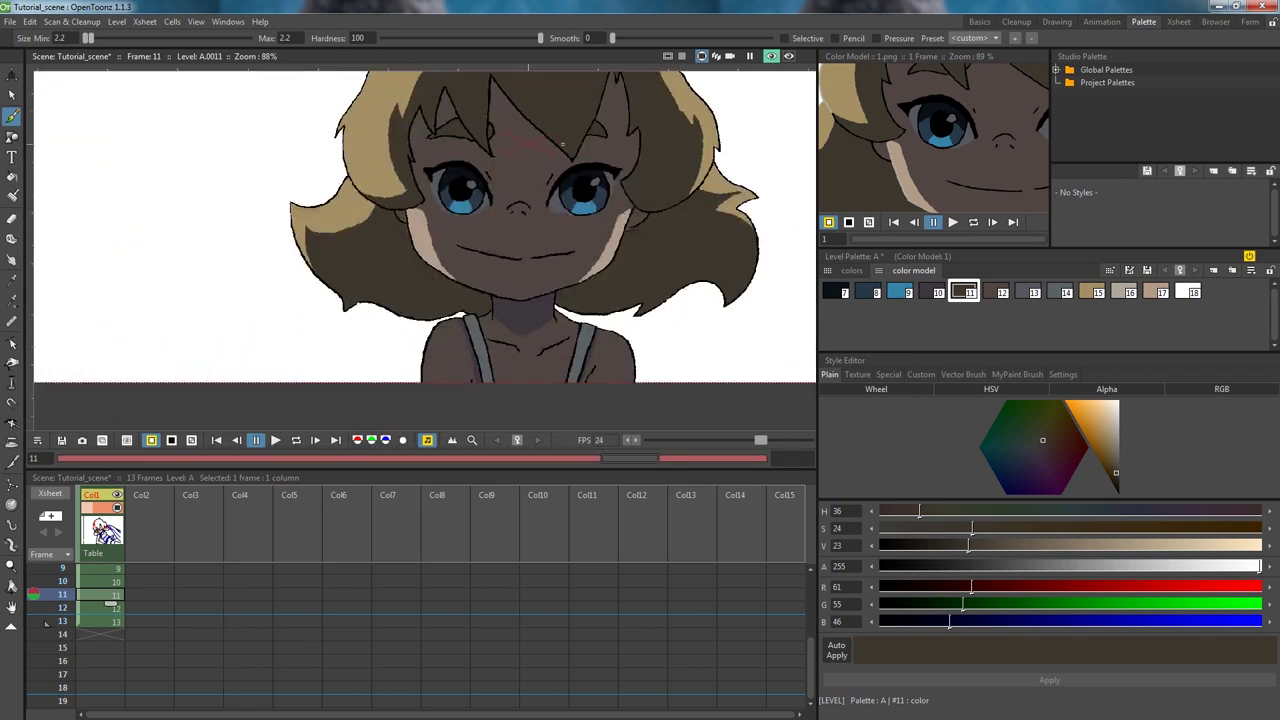
left_click(774, 59)
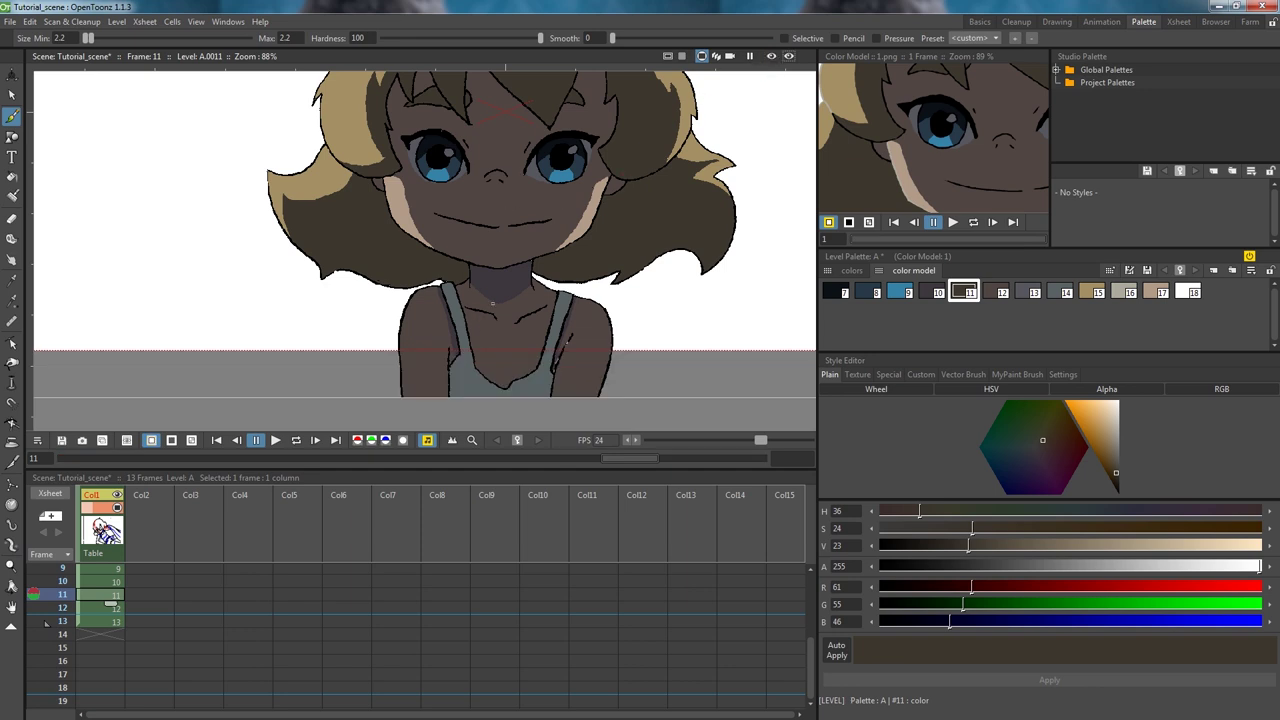
scroll(492, 302, "up", 5)
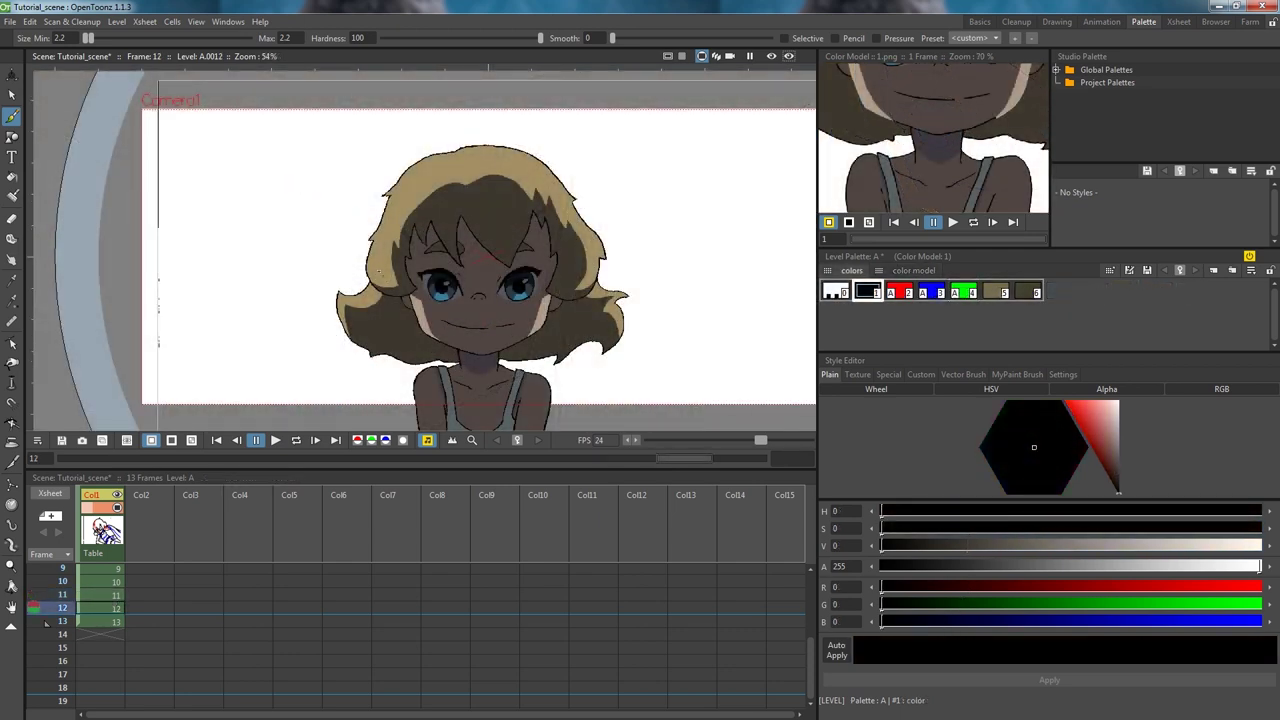
Step: Choose colour-model style #16 and set the Paint Brush to Lines mode
scroll(379, 274, "up", 3)
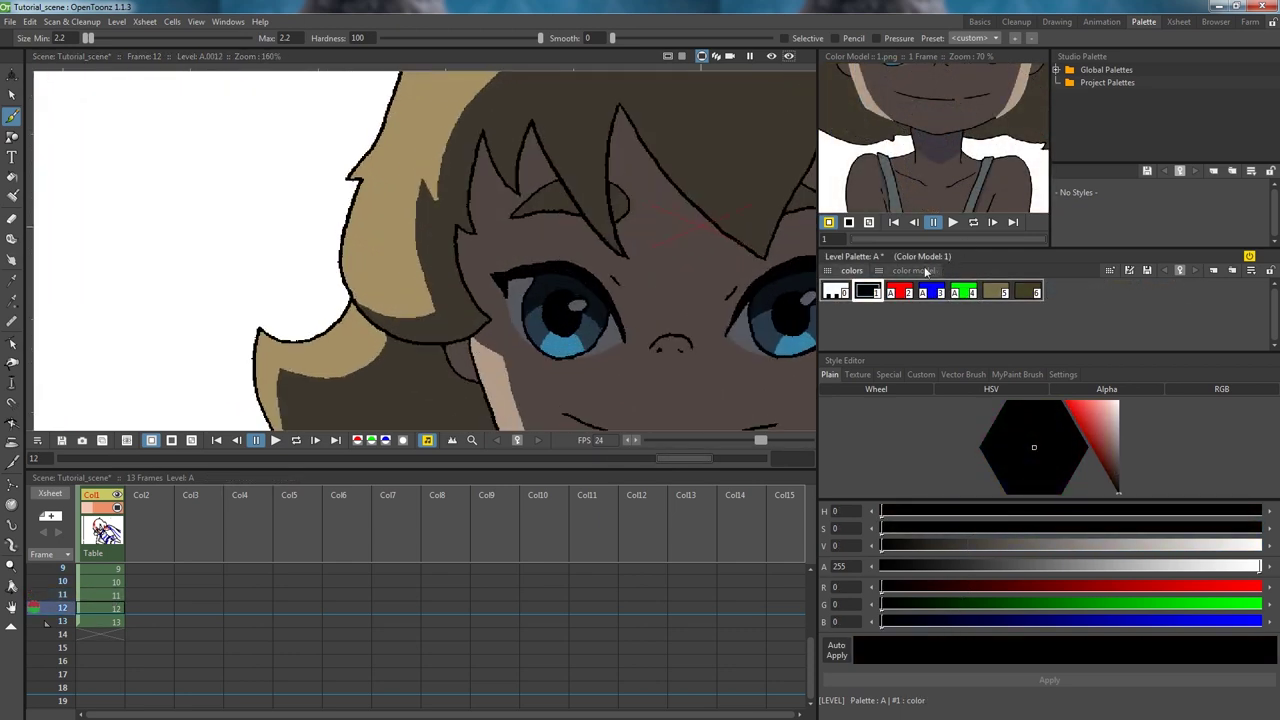
left_click(924, 271)
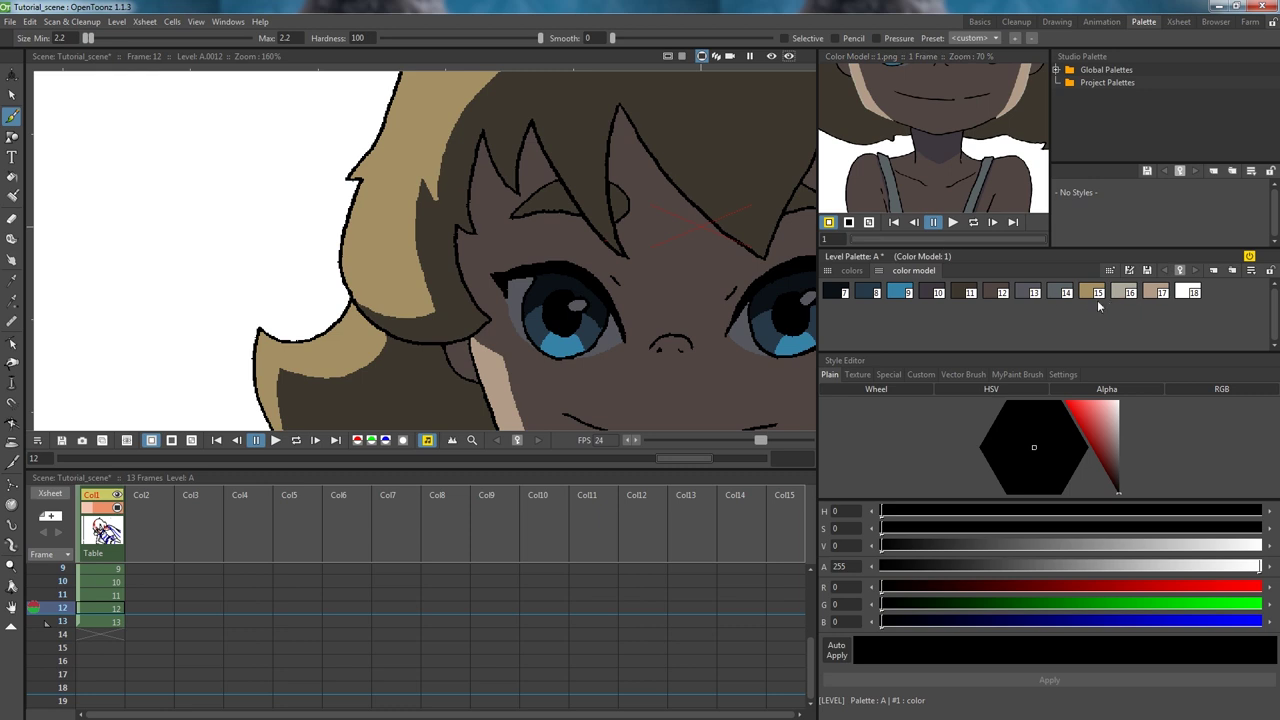
left_click(1124, 292)
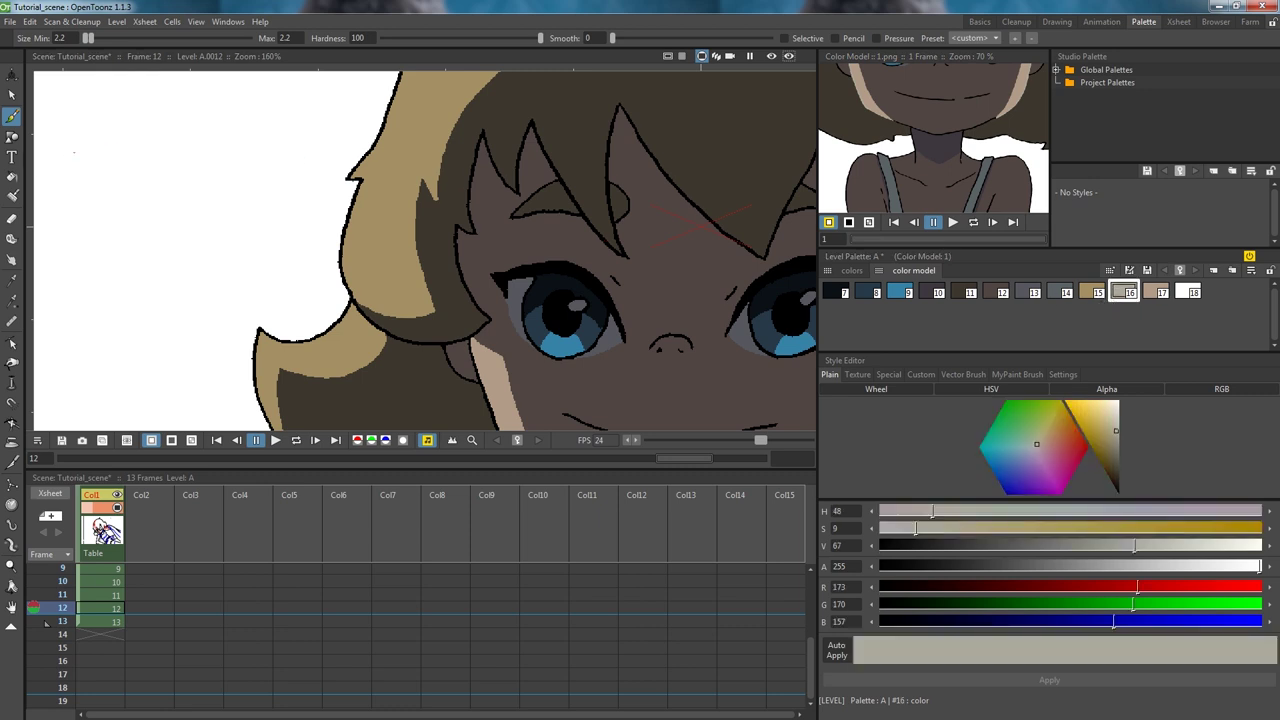
left_click(13, 200)
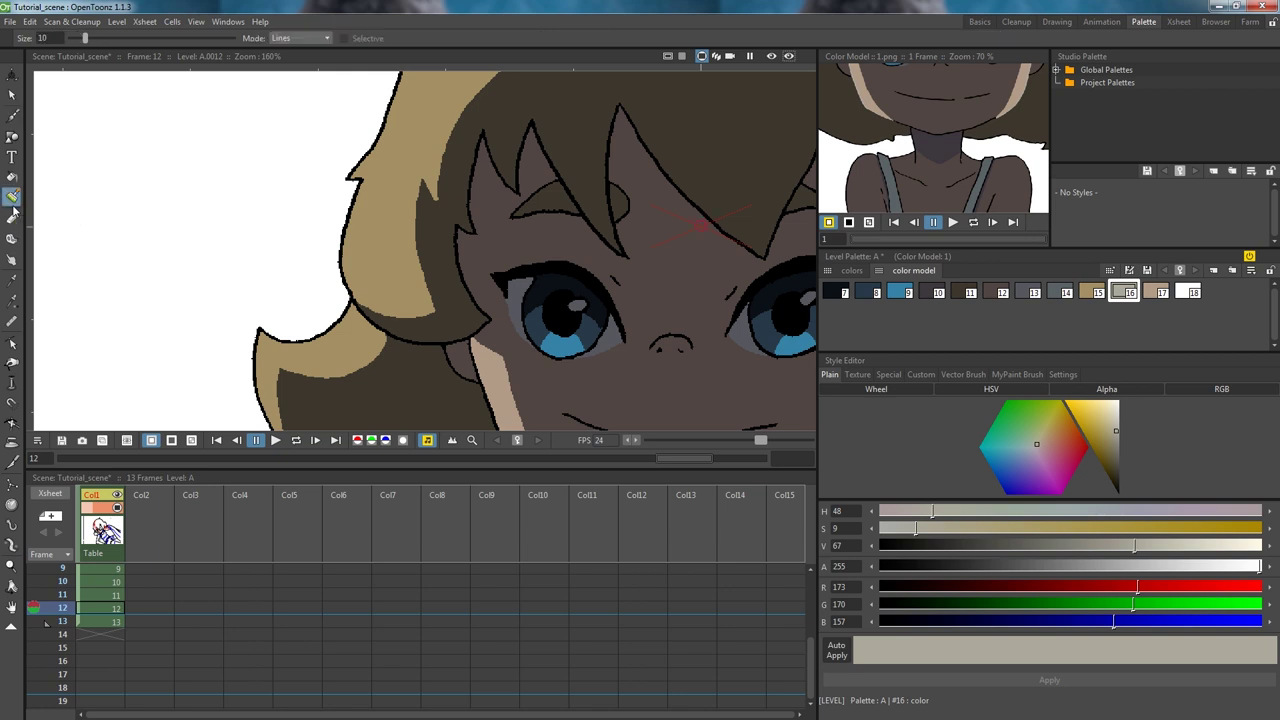
left_click(281, 38)
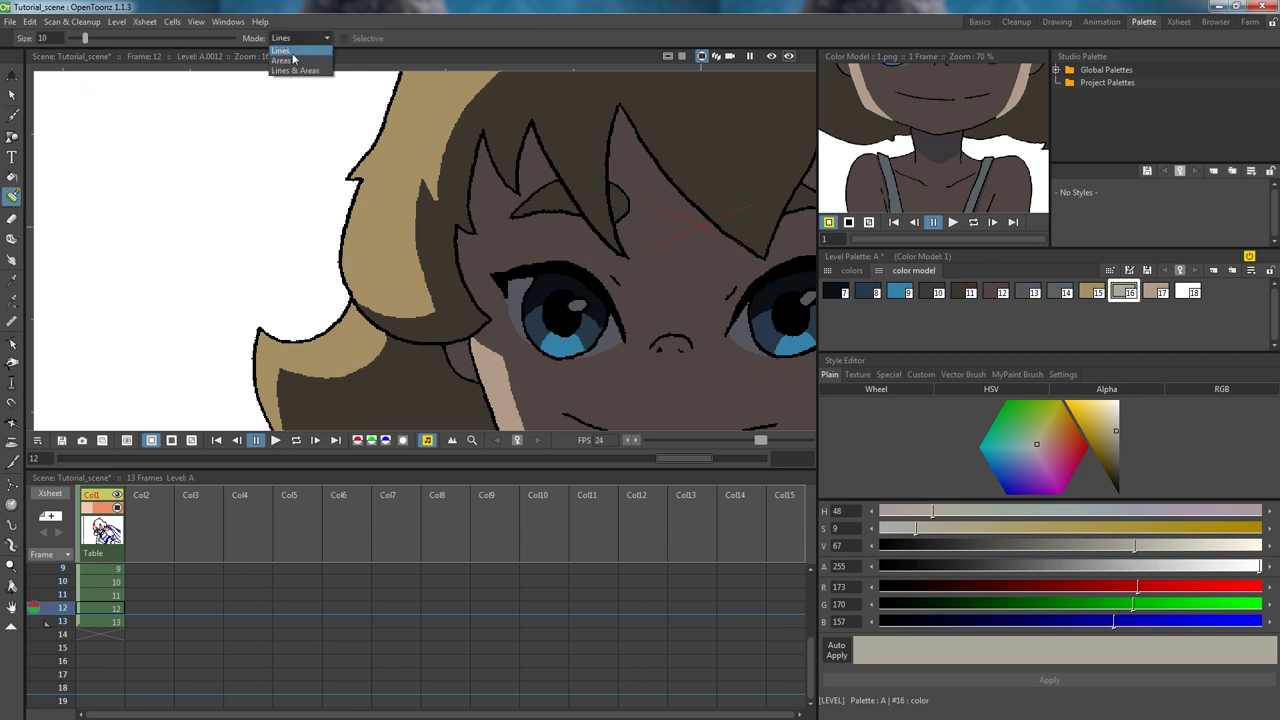
left_click(293, 155)
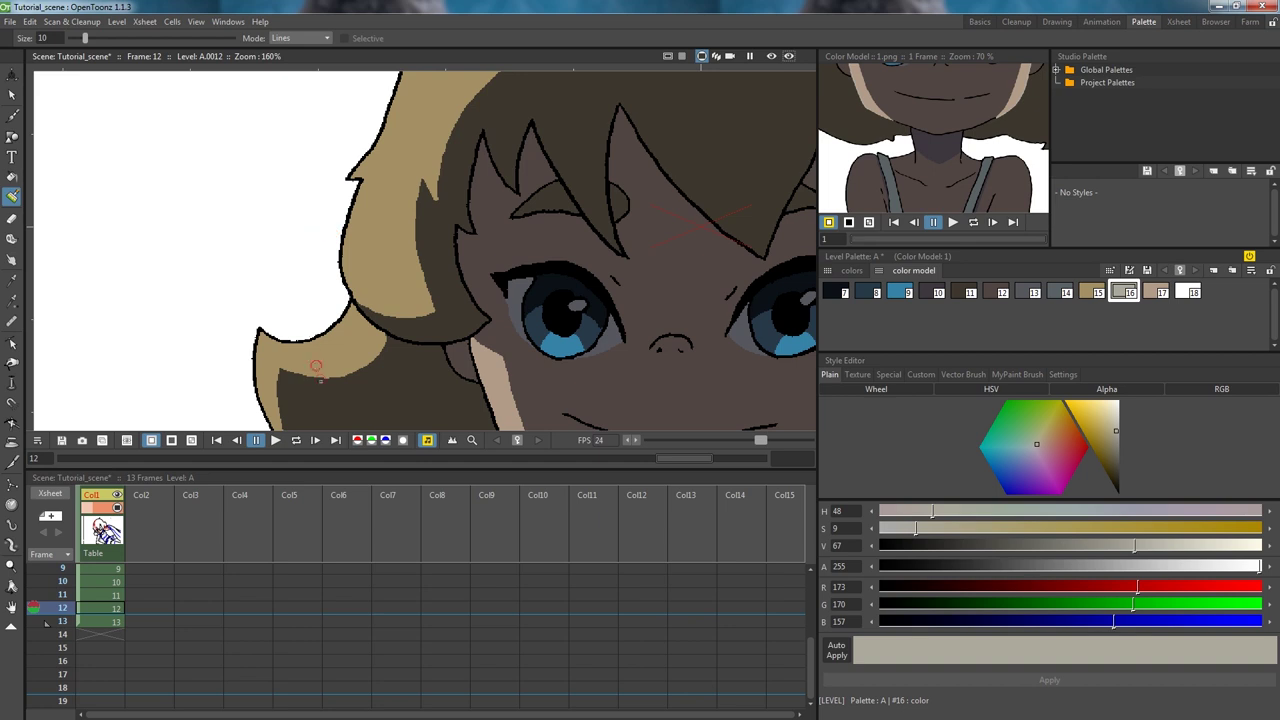
Step: Bring the cheek strip into view and choose tan style #17
left_click_drag(316, 366, 431, 177)
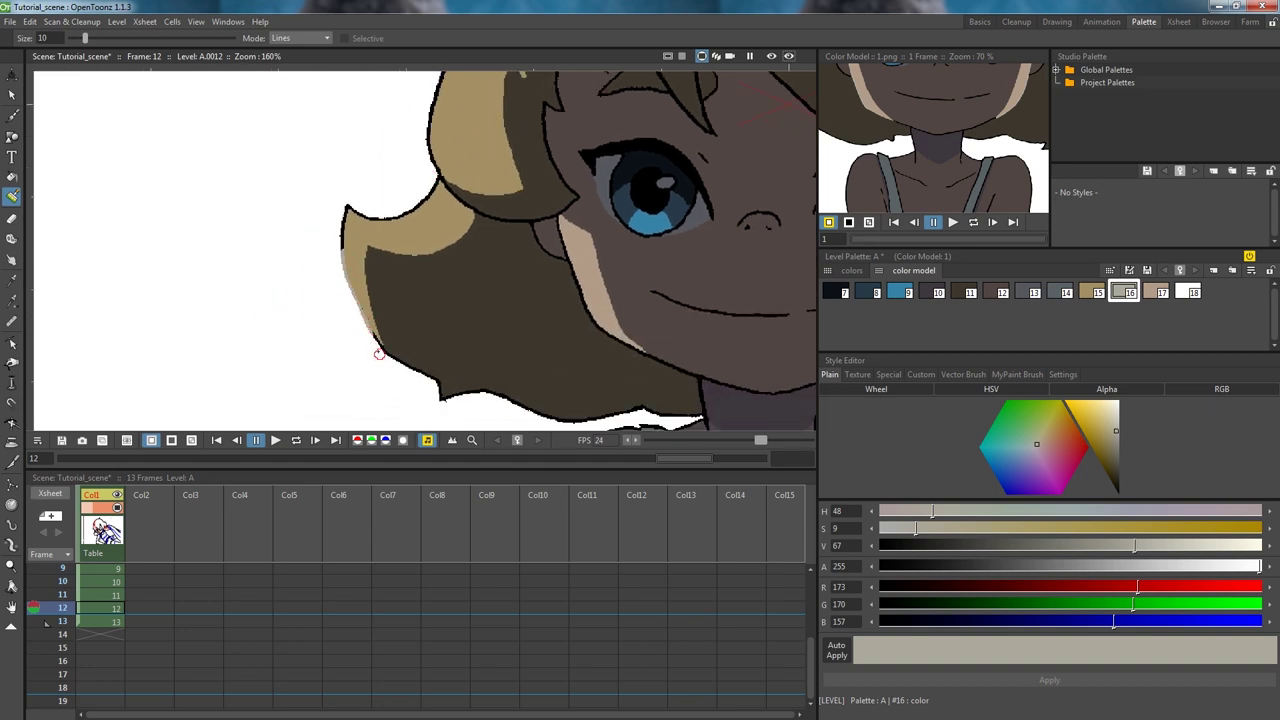
scroll(433, 272, "up", 5)
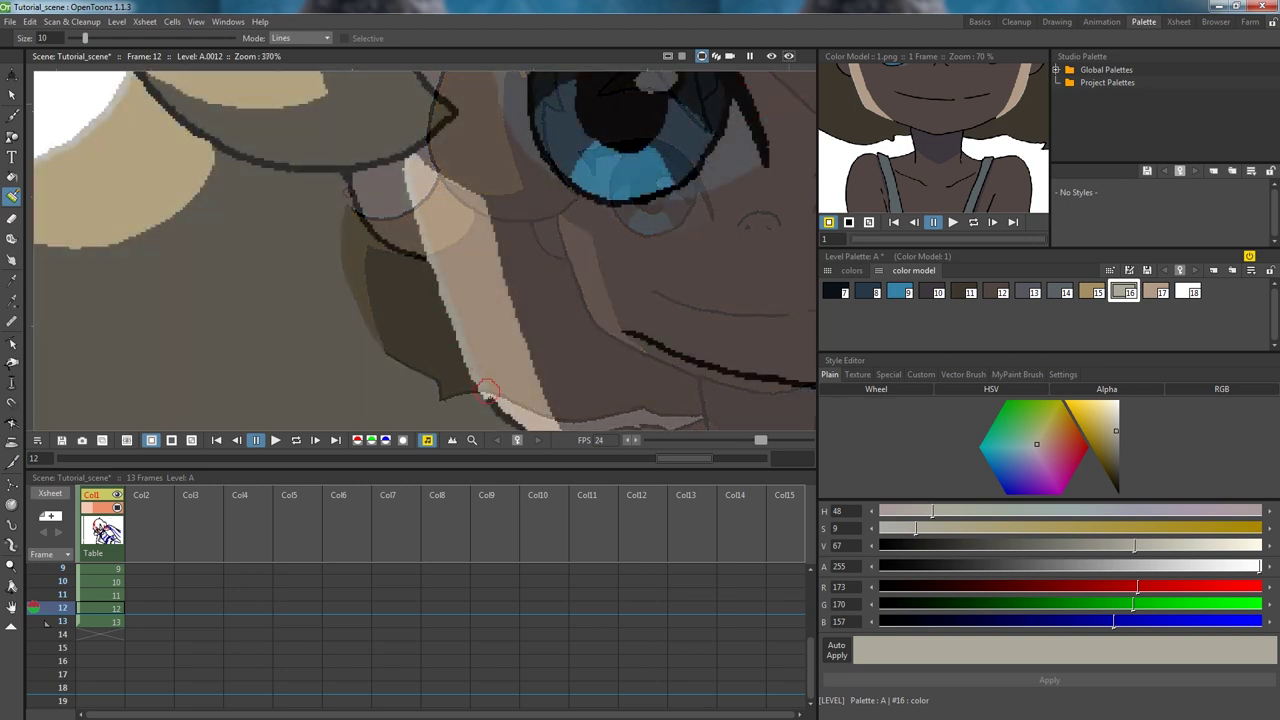
left_click_drag(433, 272, 427, 264)
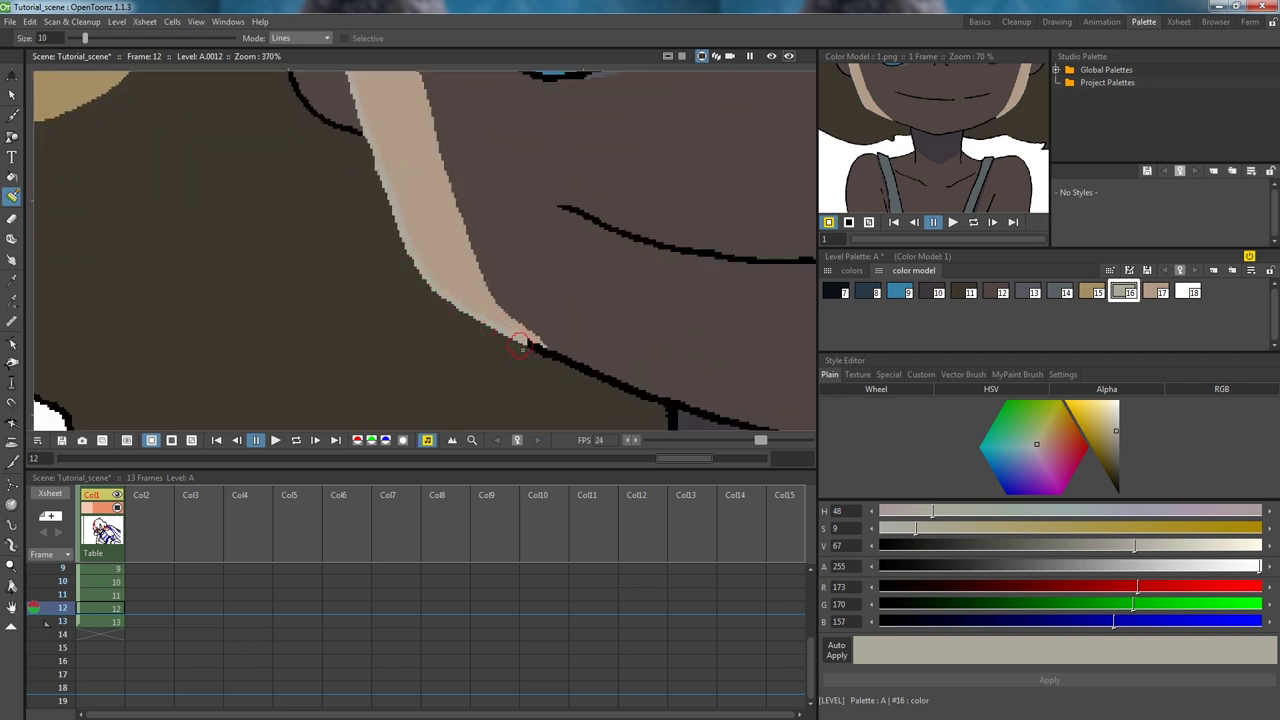
left_click(876, 90)
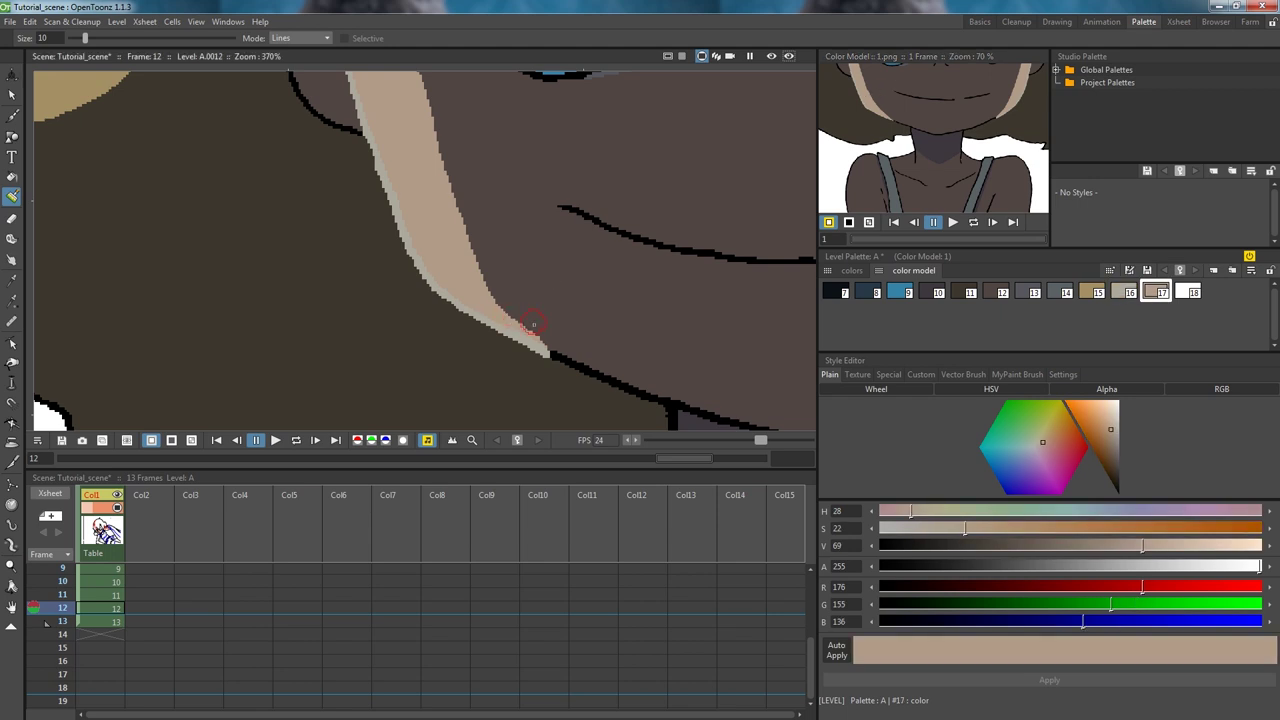
scroll(558, 329, "down", 8)
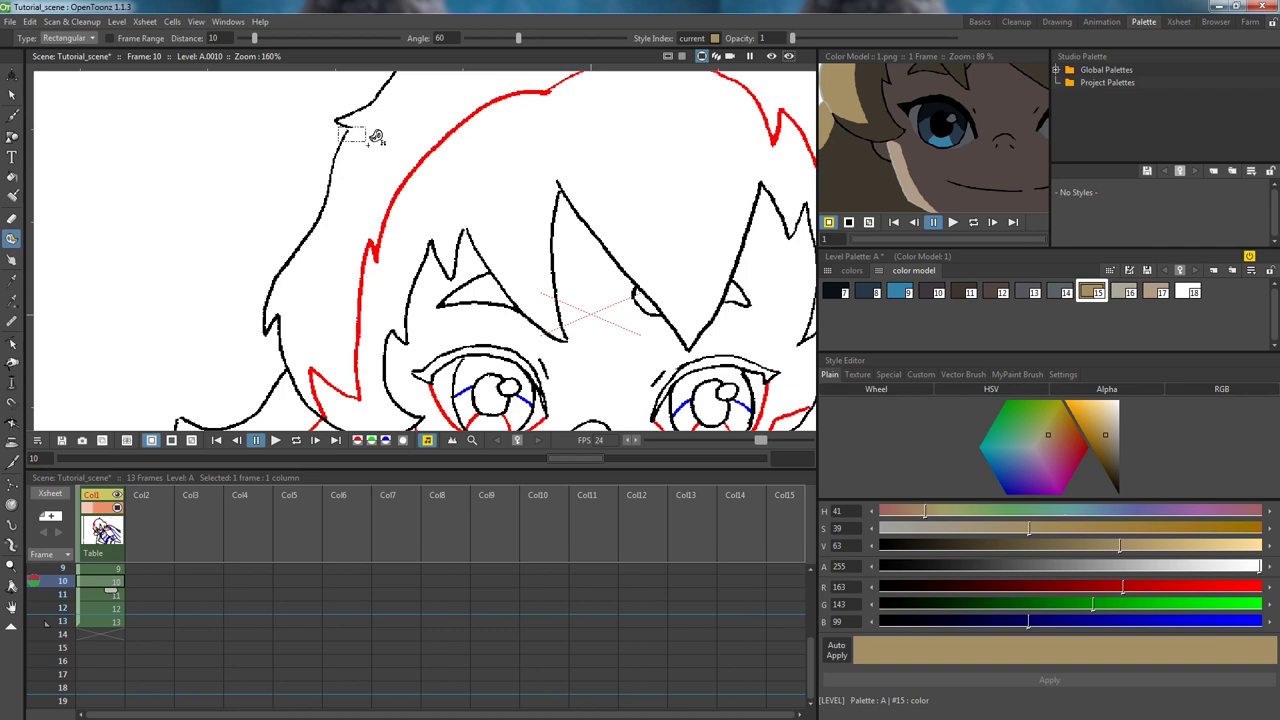
Step: Fill frame 10's upper hair with dark brown
scroll(603, 272, "up", 2)
left_click(964, 291)
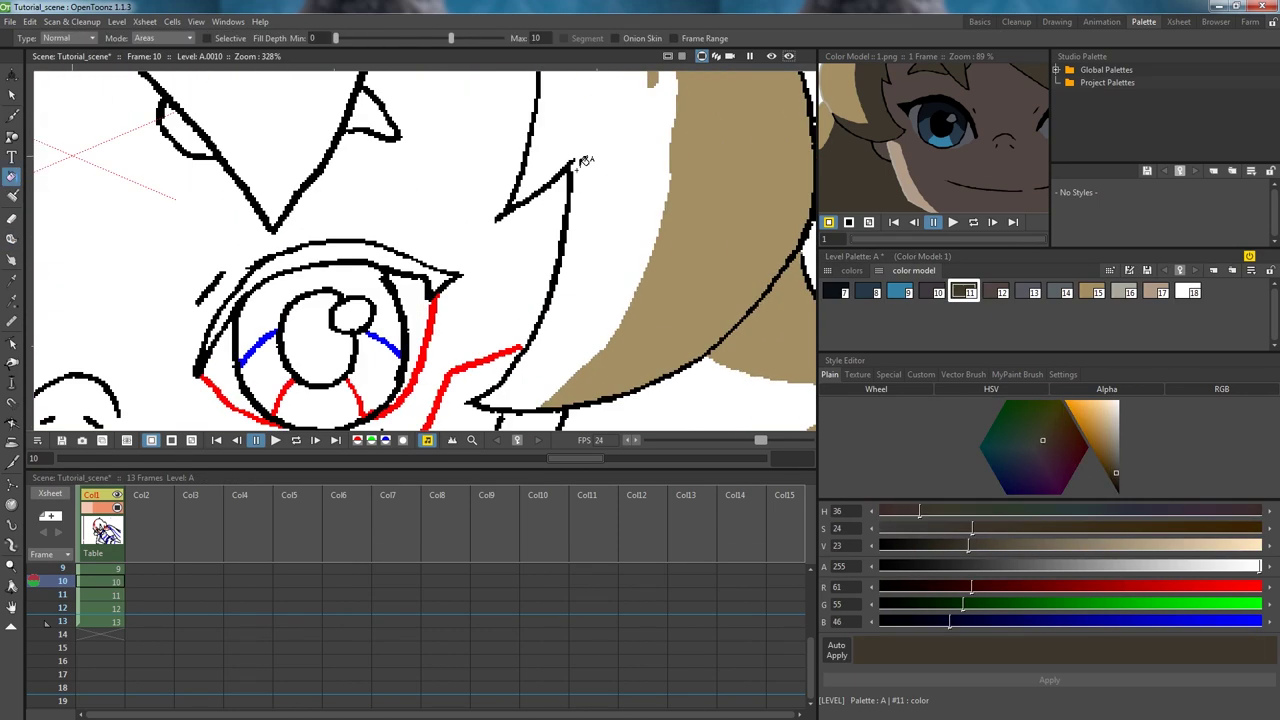
scroll(548, 314, "down", 2)
left_click(530, 170)
Step: Fill frame 10's face with the dark skin tone
scroll(548, 314, "up", 2)
left_click(996, 291)
scroll(548, 314, "down", 4)
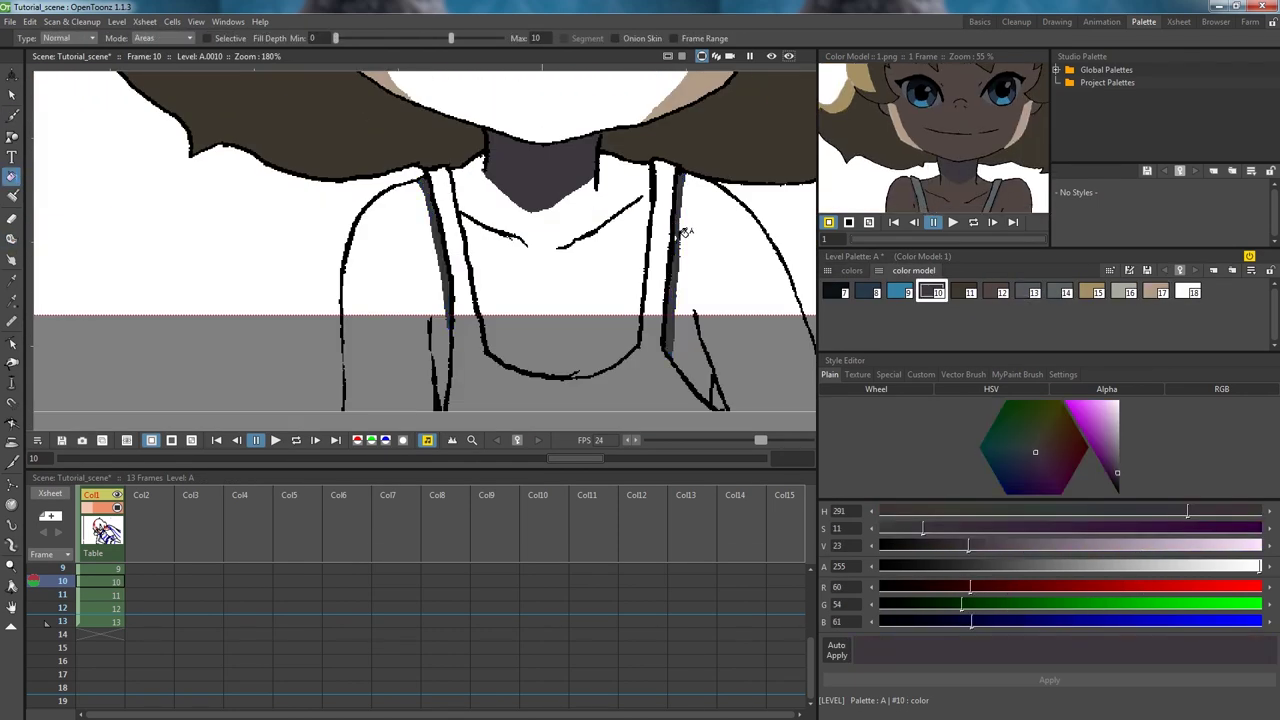
left_click(722, 232)
scroll(722, 232, "up", 3)
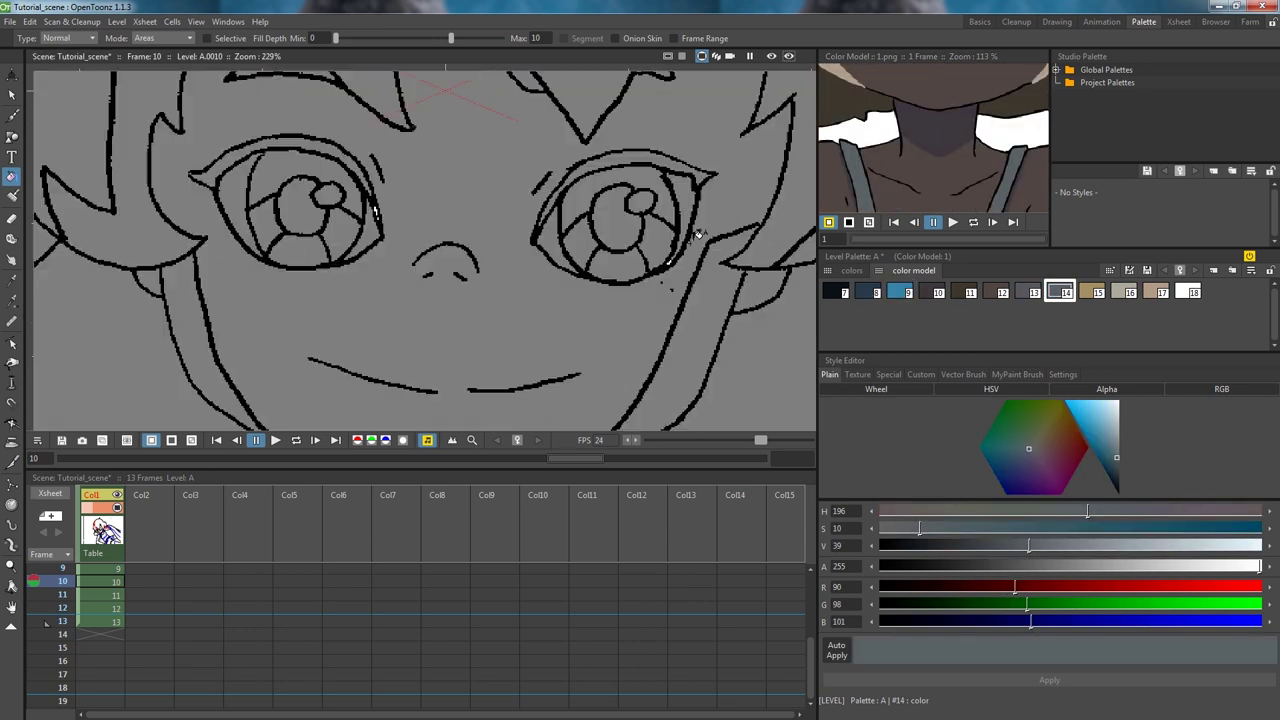
scroll(437, 157, "up", 4)
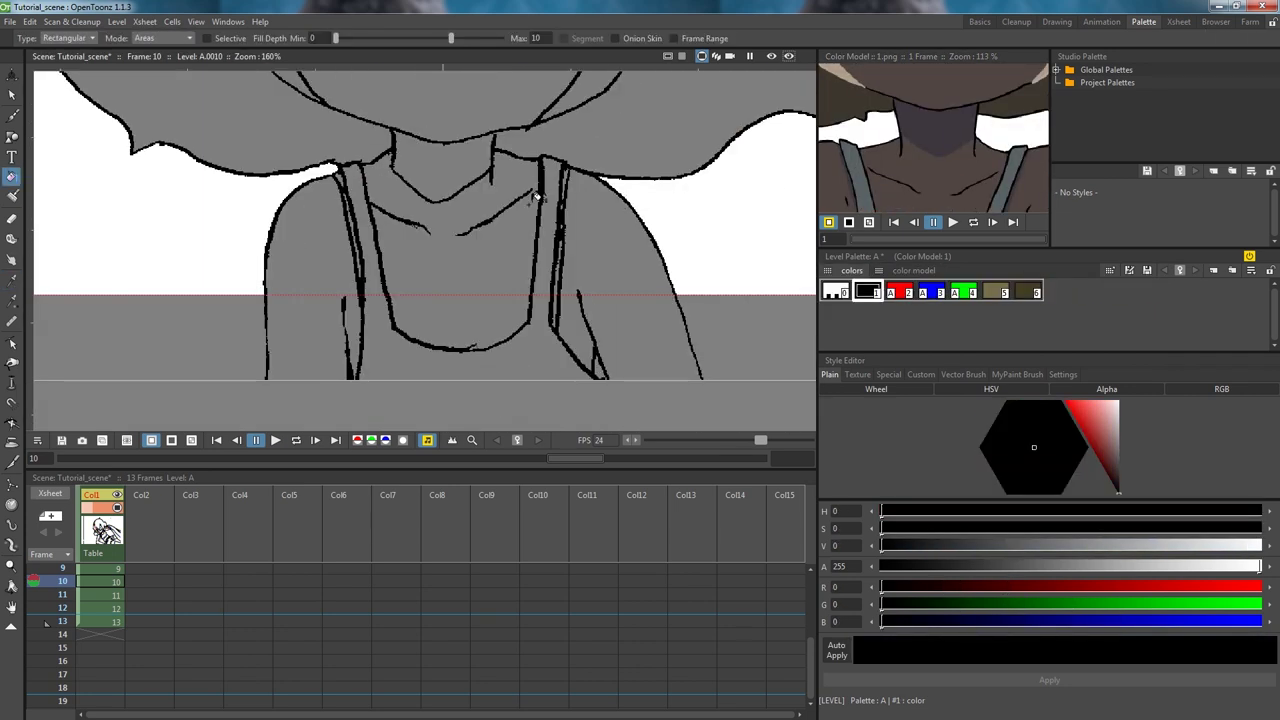
scroll(420, 250, "down", 2)
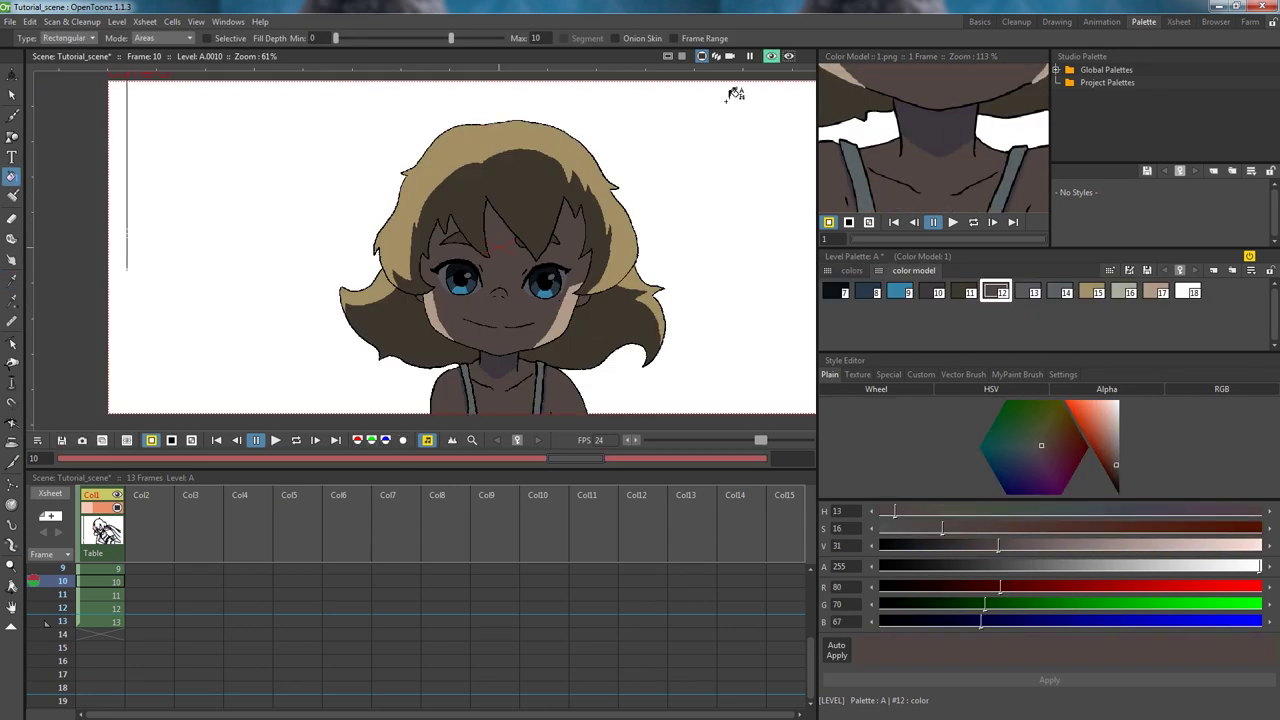
scroll(632, 240, "up", 4)
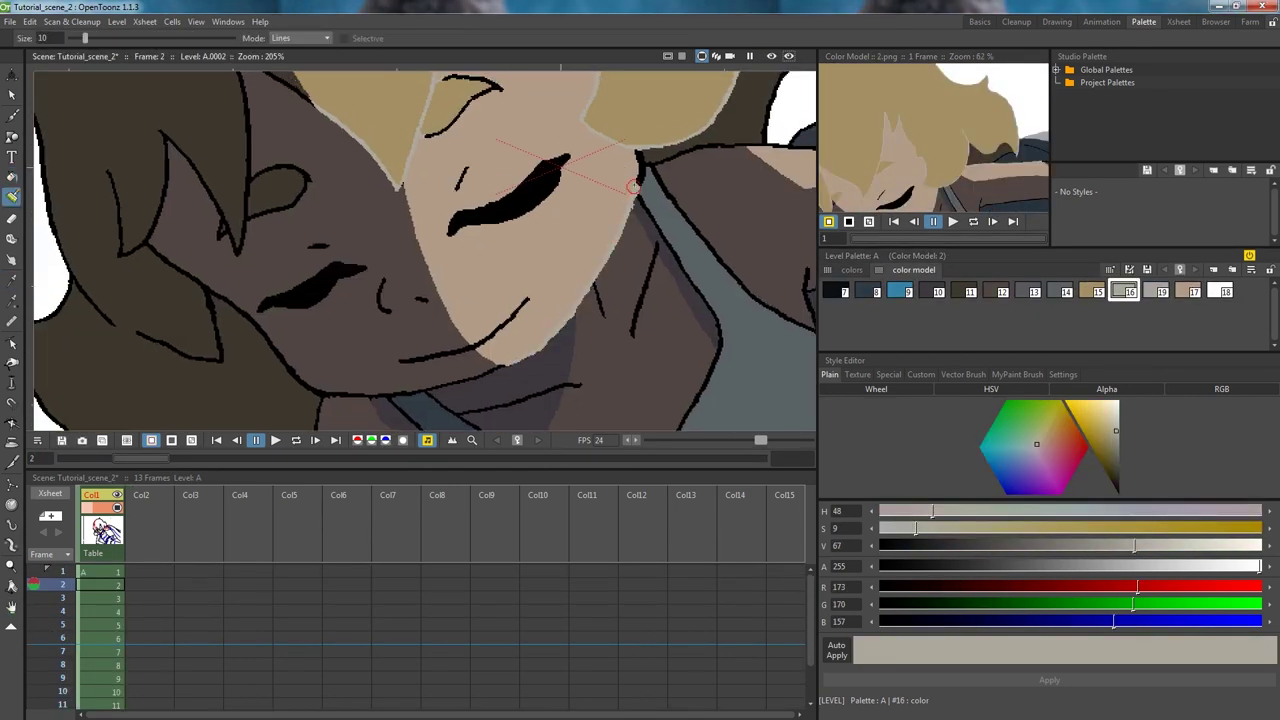